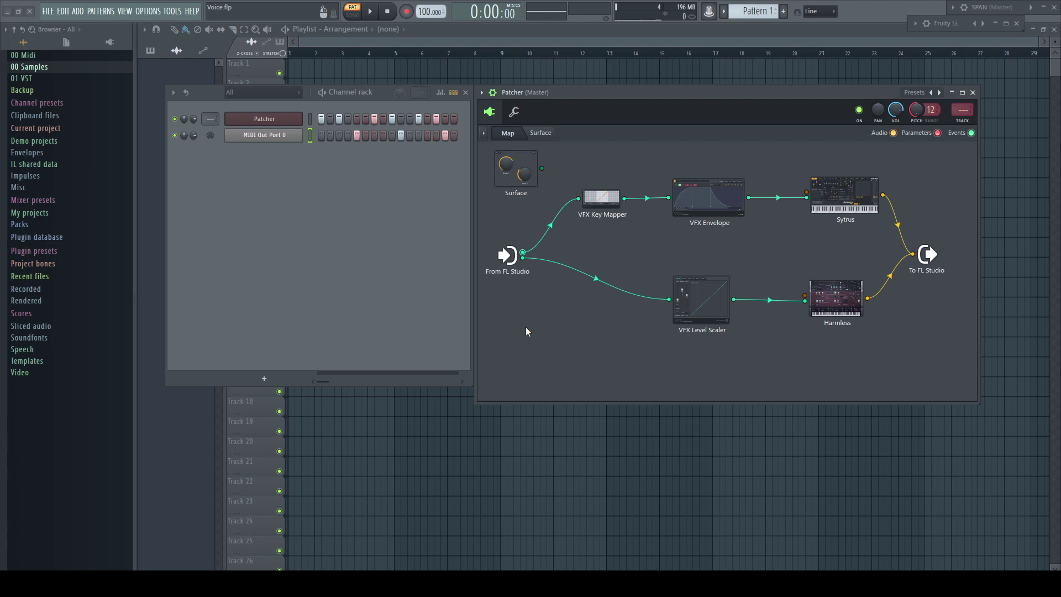
- Select the Patcher and MIDI Out Port 0 channels, play, and rewire VFX Key Mapper to the top From FL Studio output
left_click(310, 119)
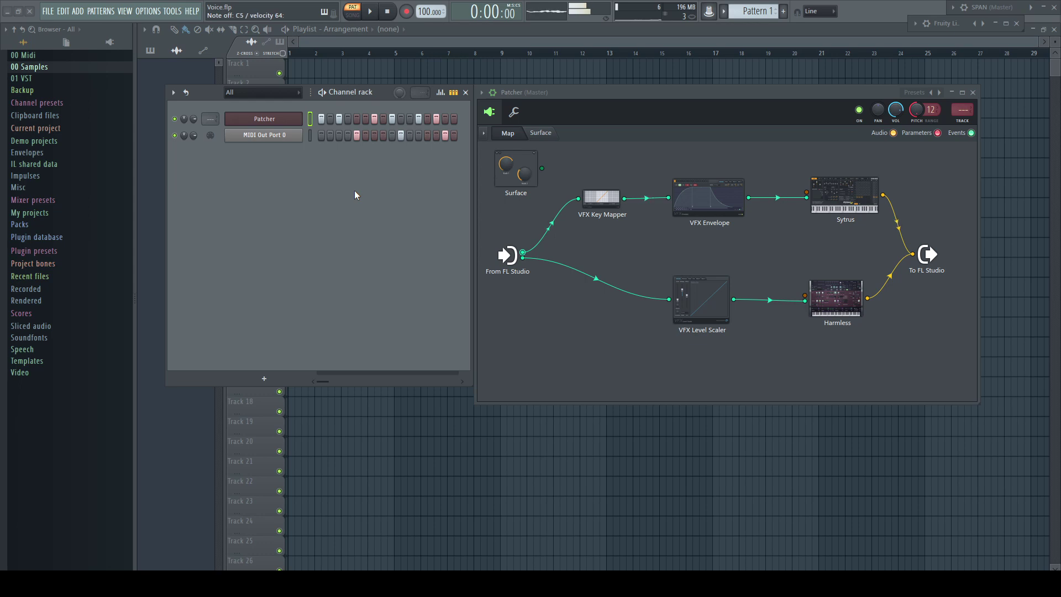
left_click(310, 135)
key("space")
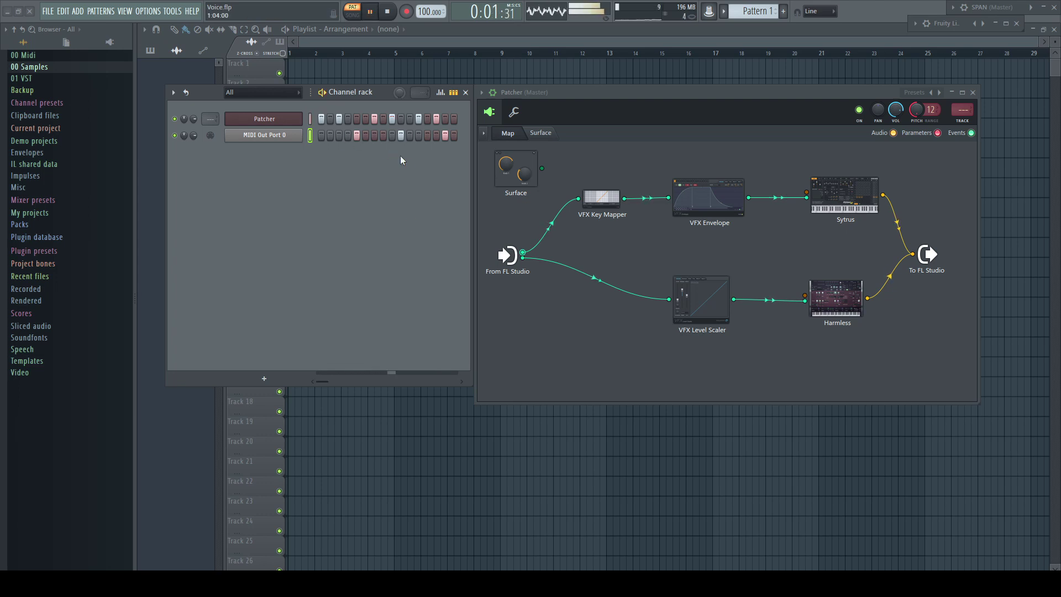
left_click_drag(580, 204, 573, 172)
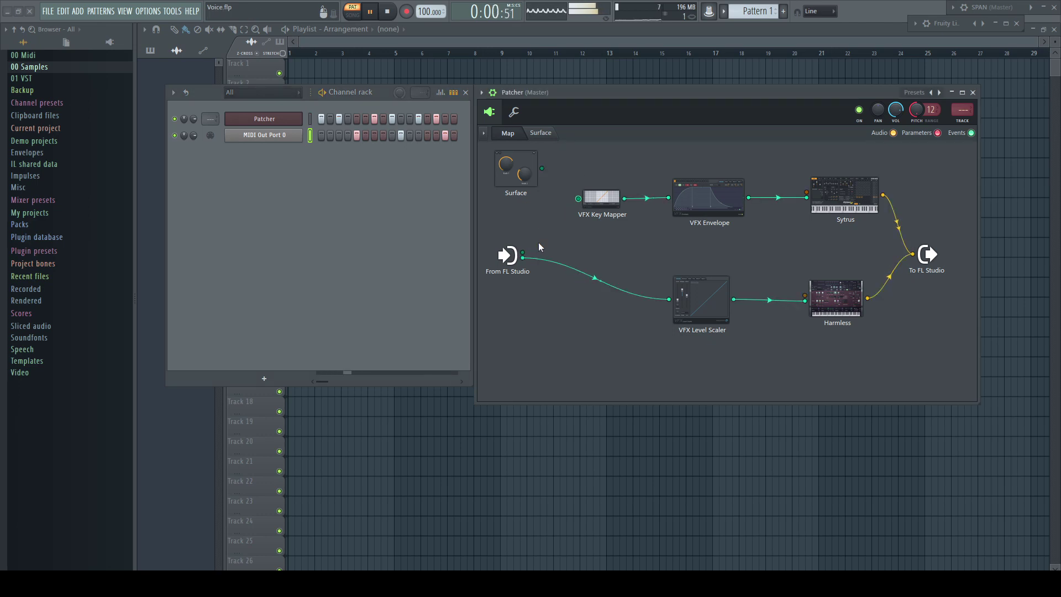
left_click_drag(526, 256, 579, 198)
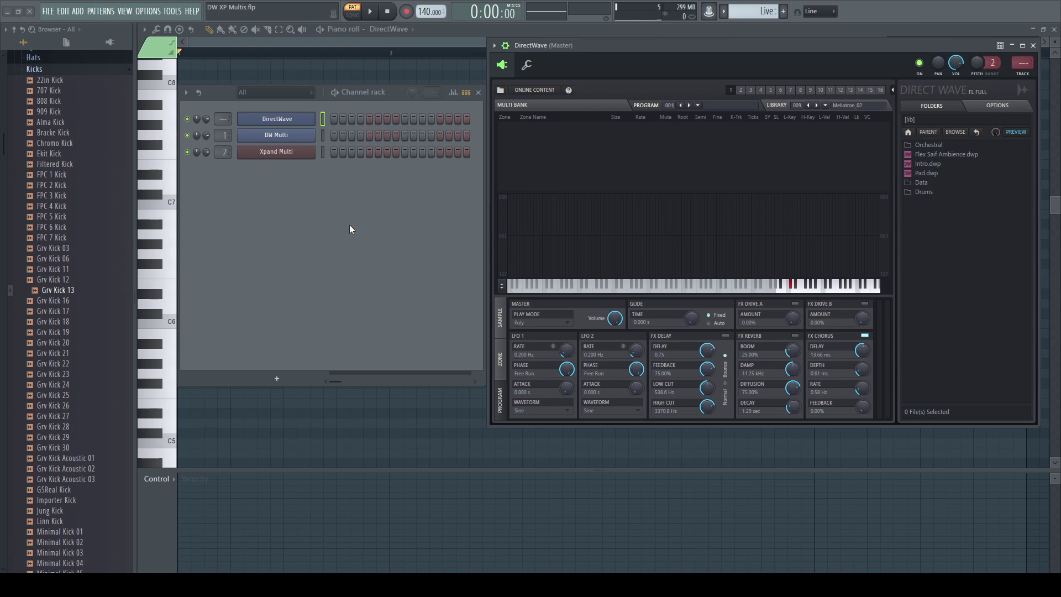
- Load Grv Kick 13 into DirectWave program 1 and 909 Snare into program 2 with root key 62
left_click_drag(55, 290, 611, 171)
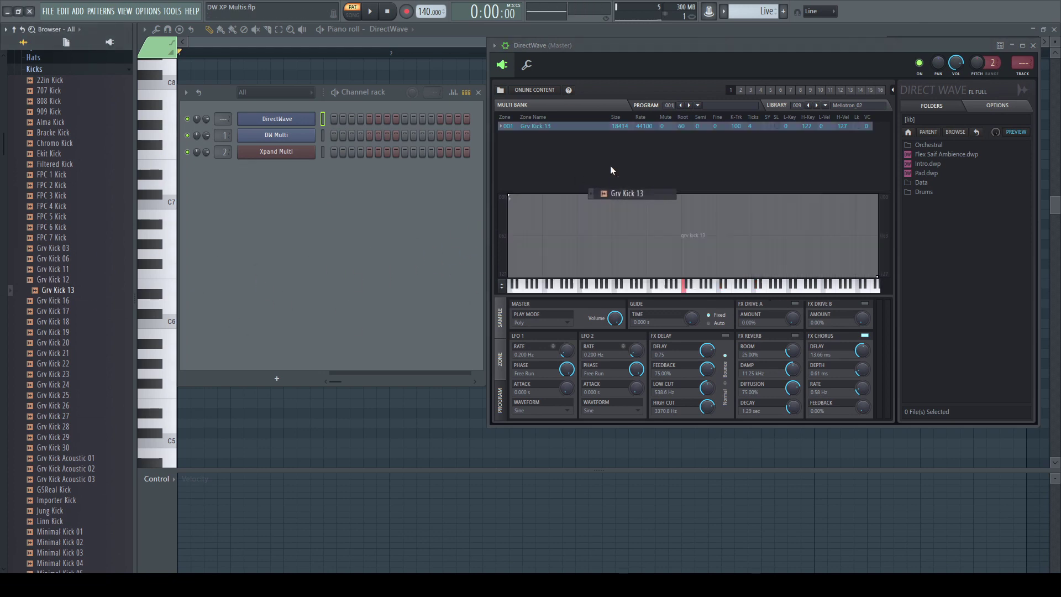
left_click(741, 90)
left_click(52, 69)
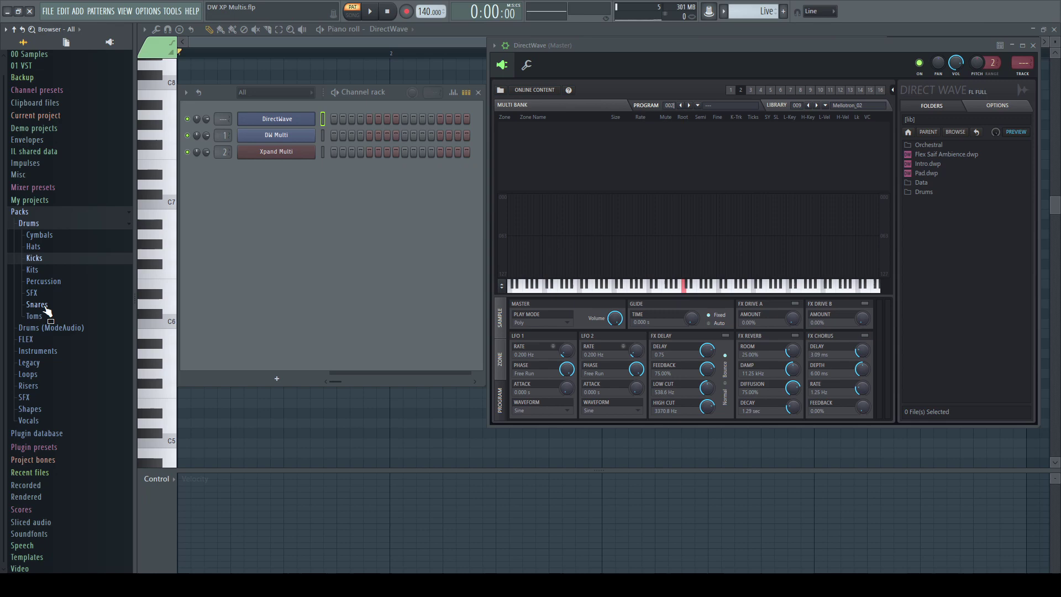
left_click(40, 304)
left_click_drag(65, 376, 644, 168)
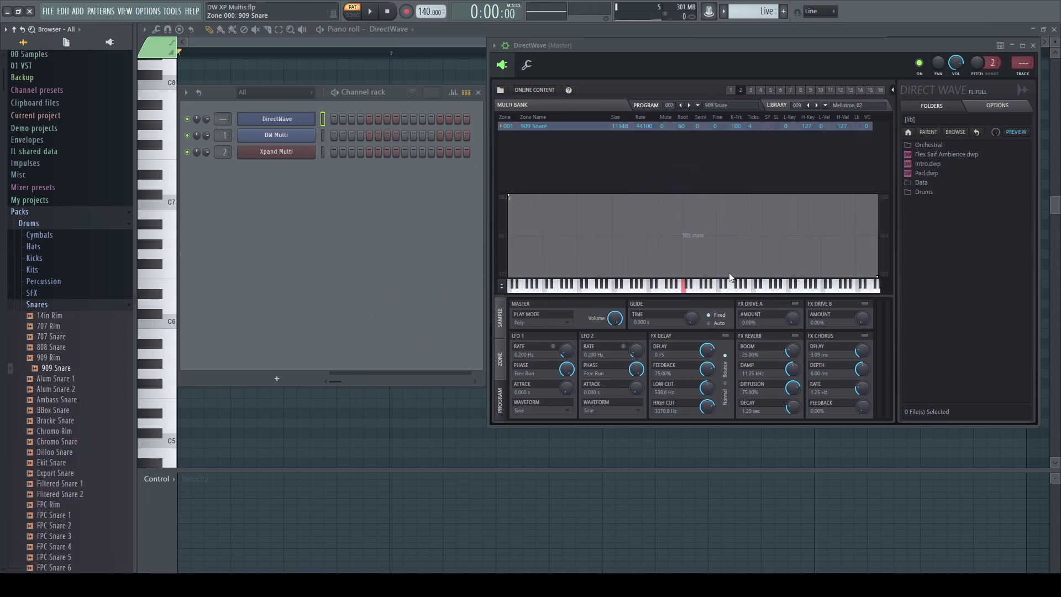
left_click(689, 286)
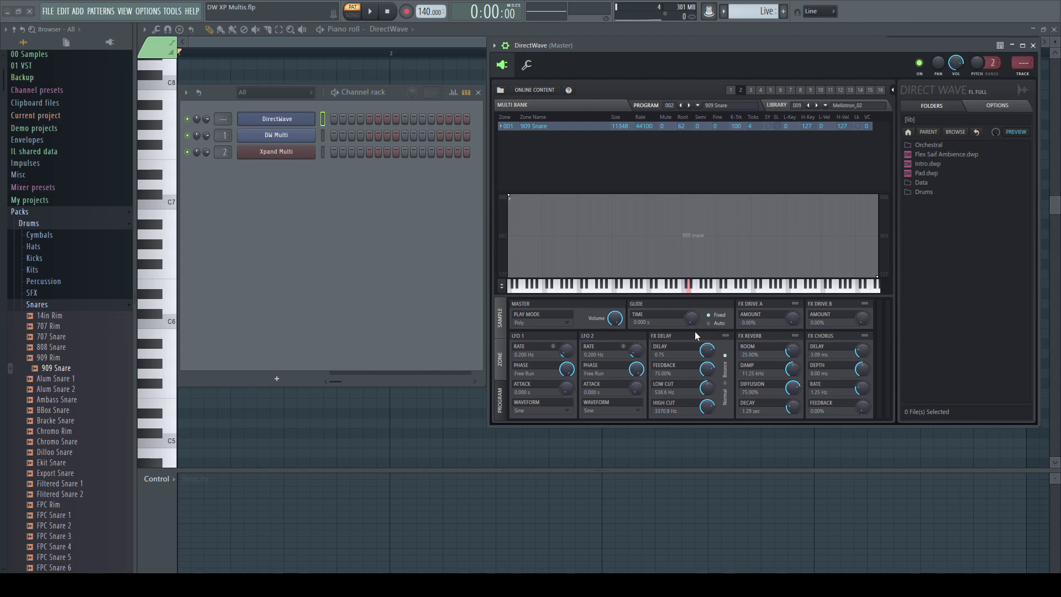
- Load 909 OH into DirectWave program 3 with root key 64
left_click(751, 90)
left_click(50, 249)
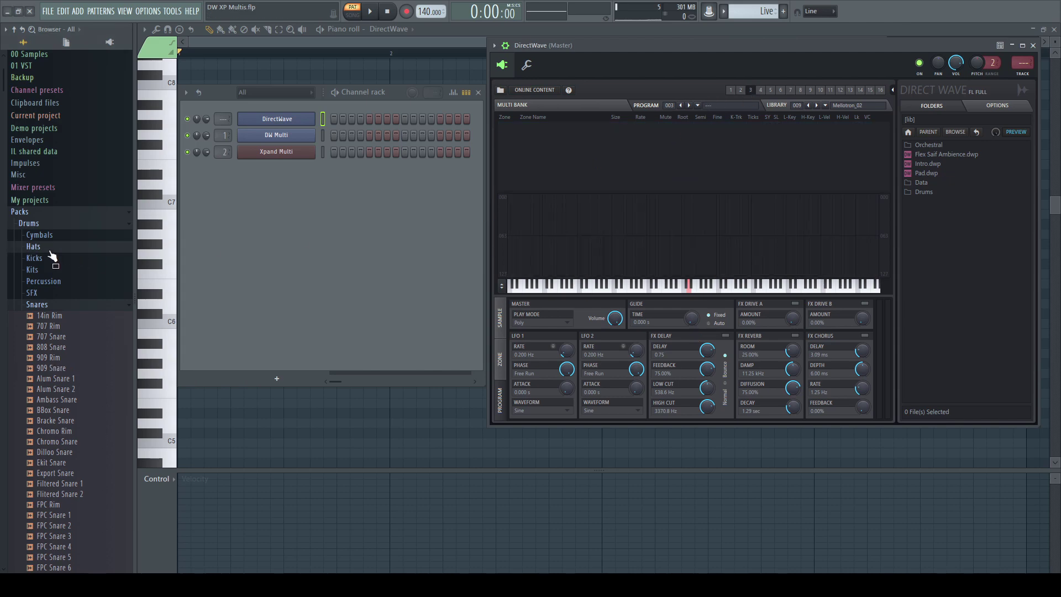
left_click_drag(50, 128, 659, 157)
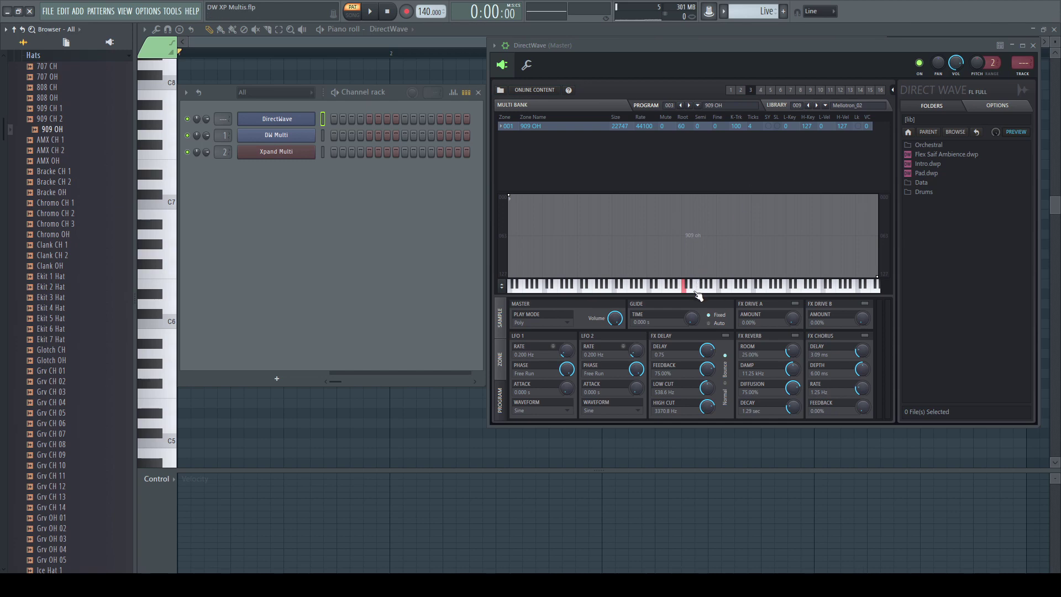
left_click(696, 290)
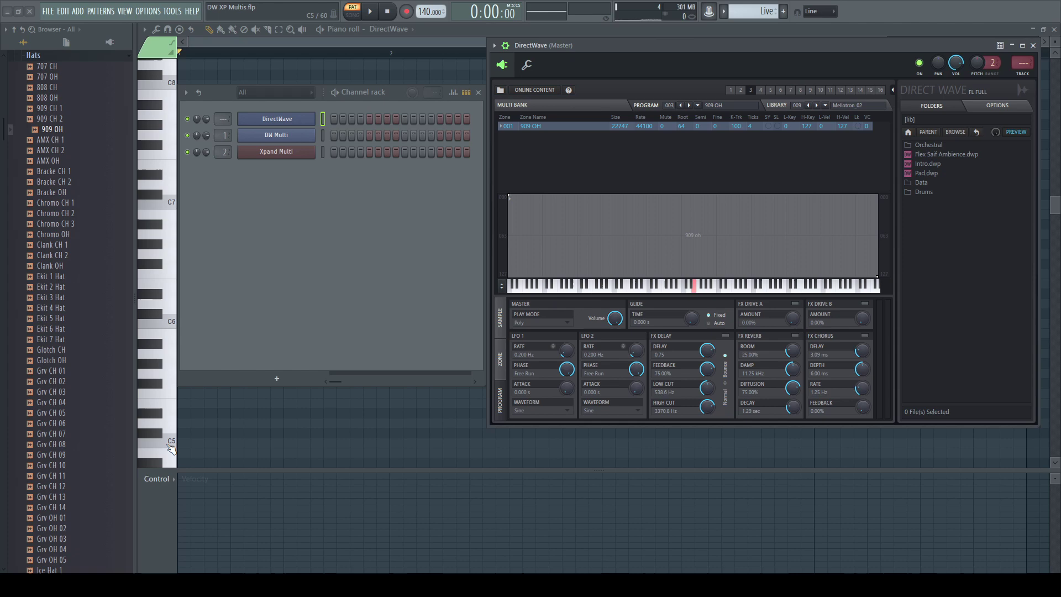
- Audition the C5, D5 and E5 notes on the keyboard and show the note colour group choices
left_click(171, 449)
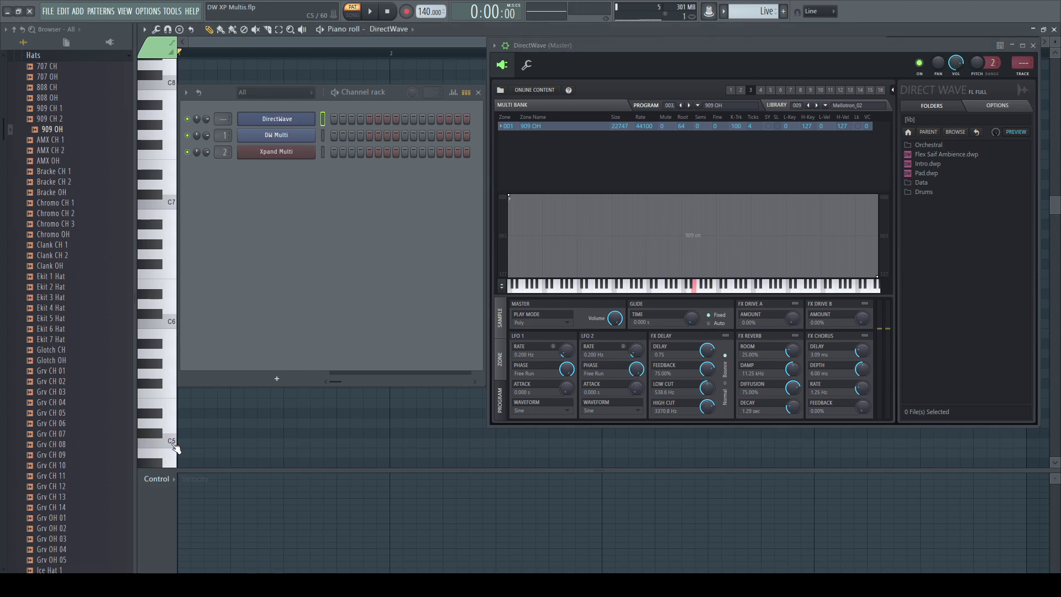
left_click(175, 449)
left_click(175, 449)
left_click(175, 430)
left_click(175, 408)
left_click(155, 48)
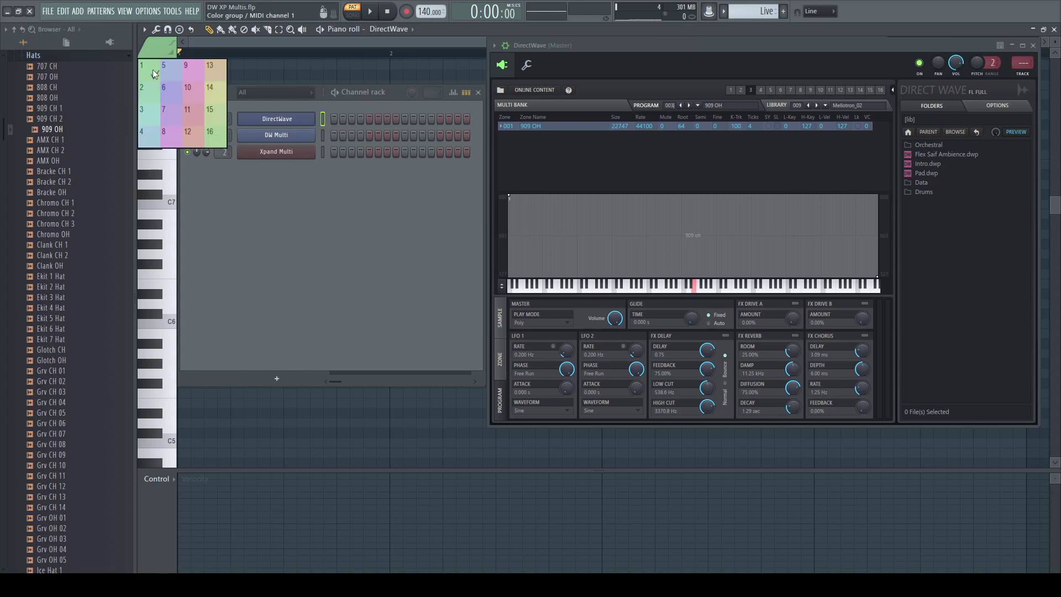
- Draw four C5 kick notes using colour group 1
left_click(153, 68)
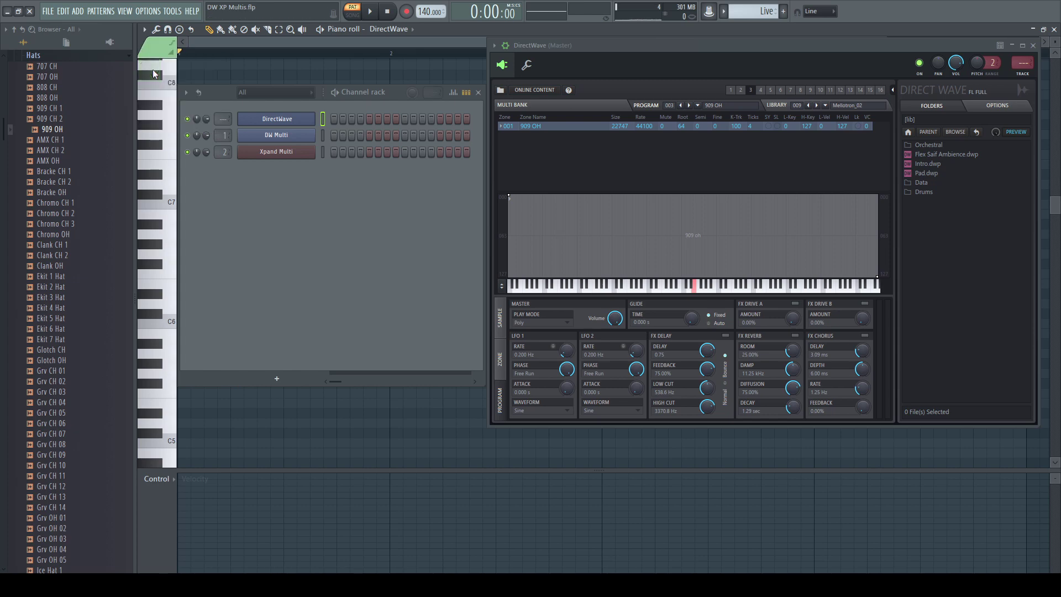
left_click(189, 443)
left_click(233, 443)
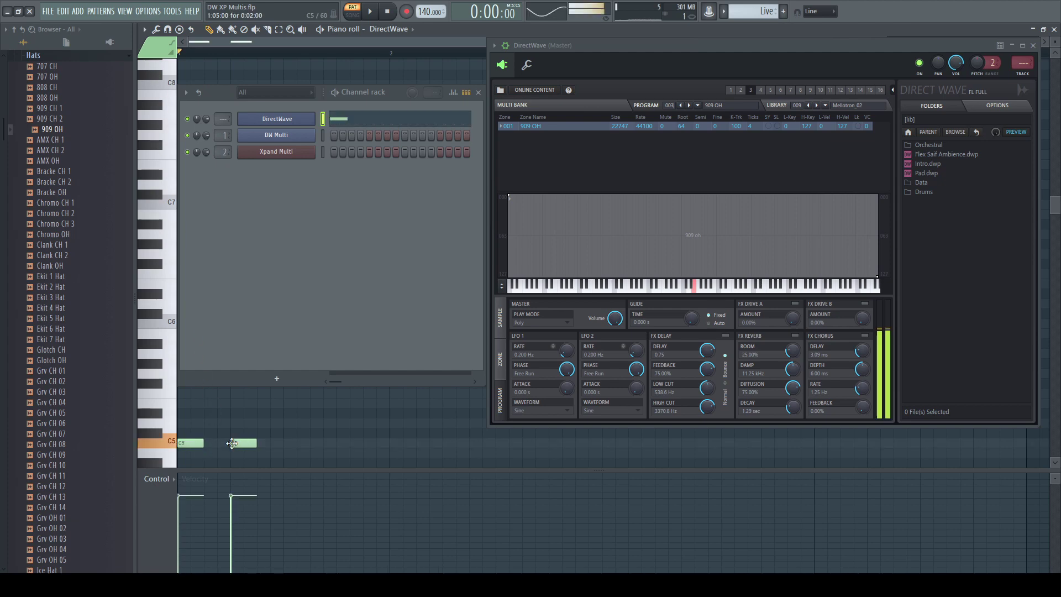
left_click(290, 443)
left_click(343, 444)
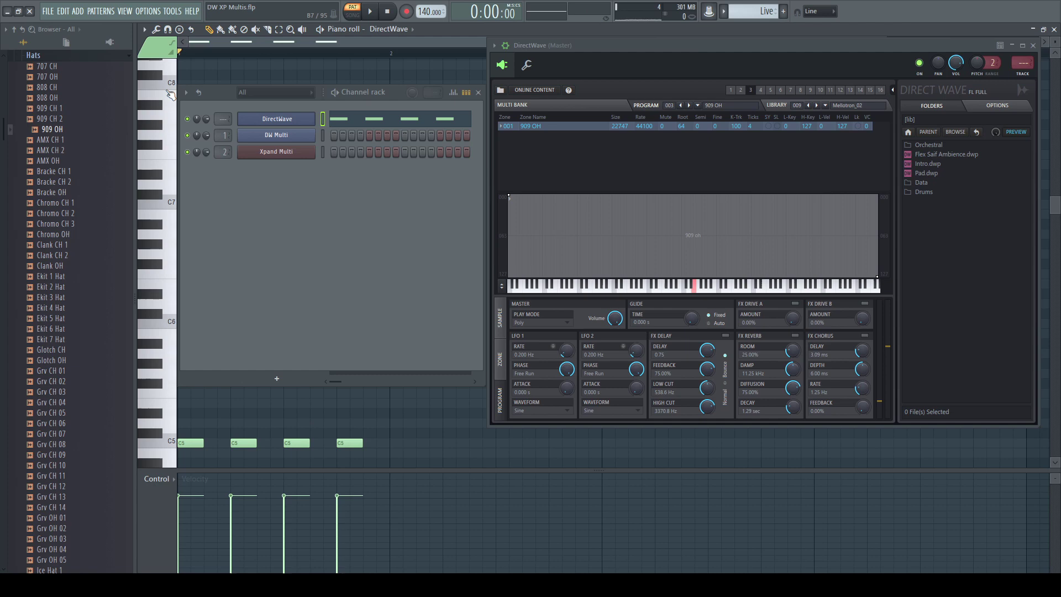
- Switch to colour group 2 and draw two D5 snare notes above the second and fourth C5
left_click(159, 50)
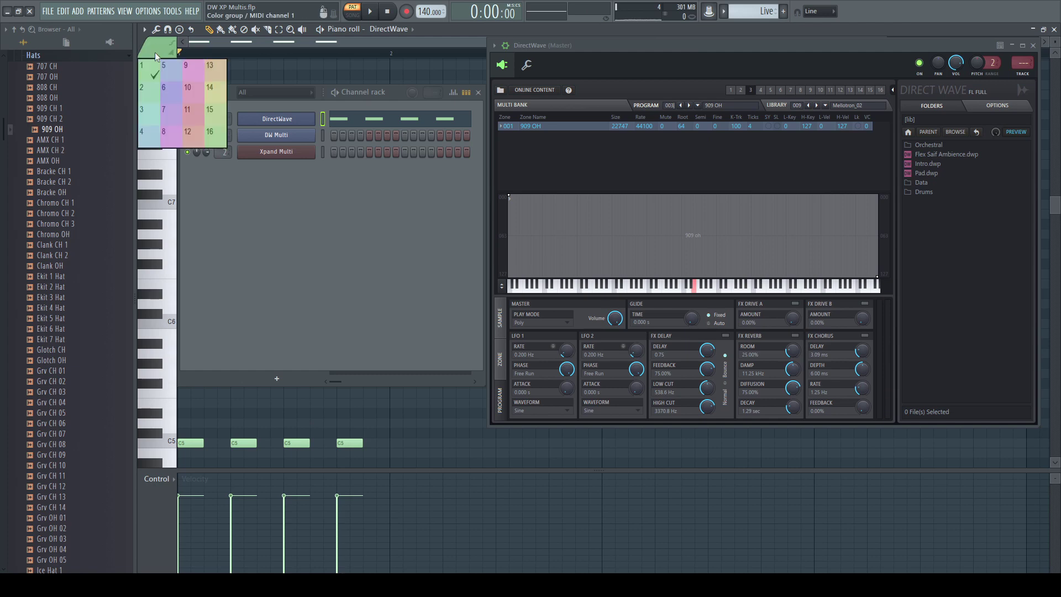
left_click(148, 92)
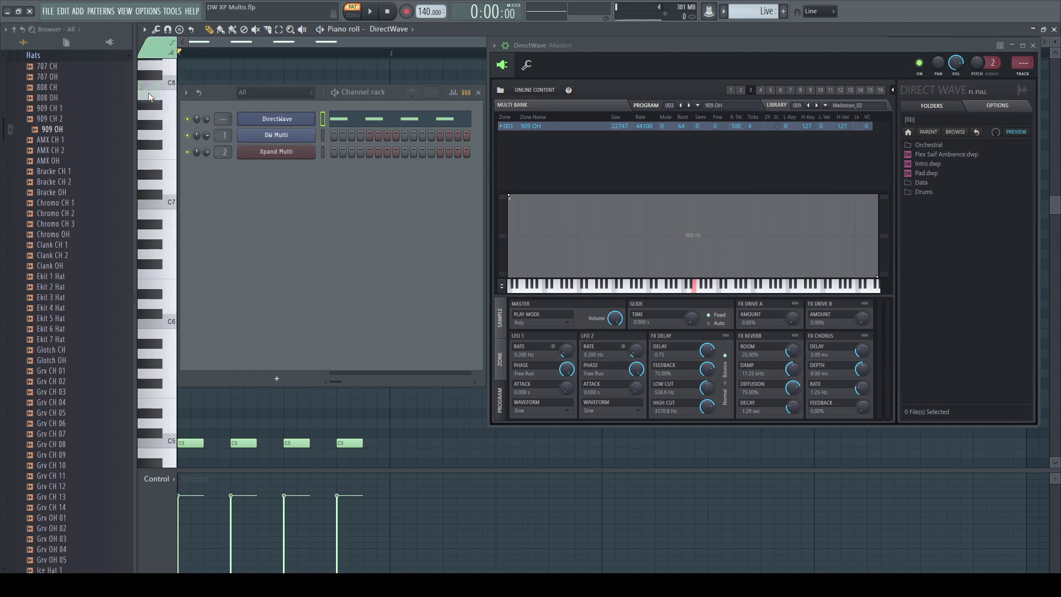
left_click(173, 425)
left_click(237, 423)
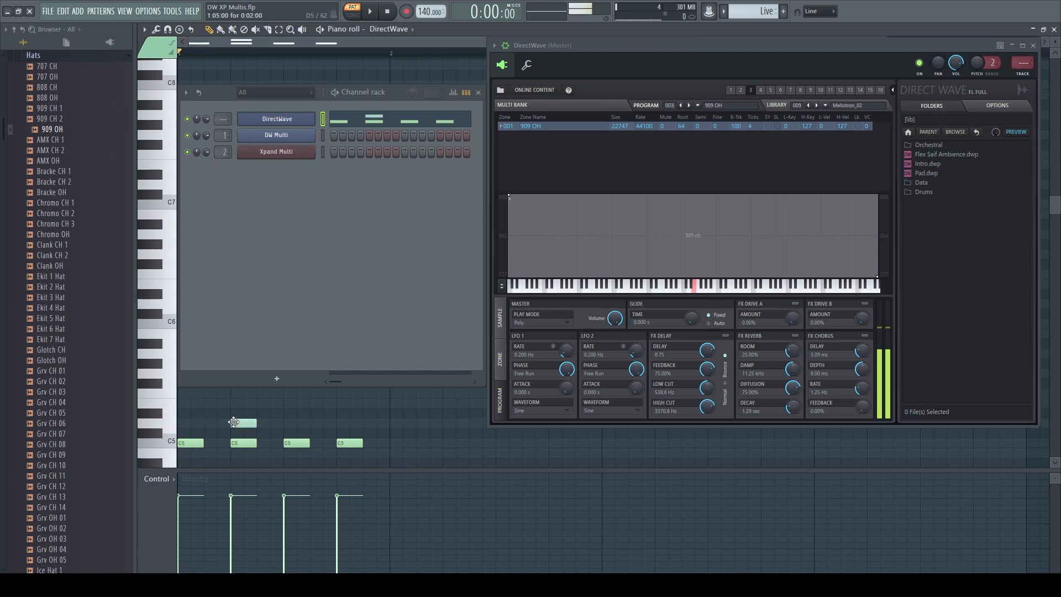
left_click(340, 424)
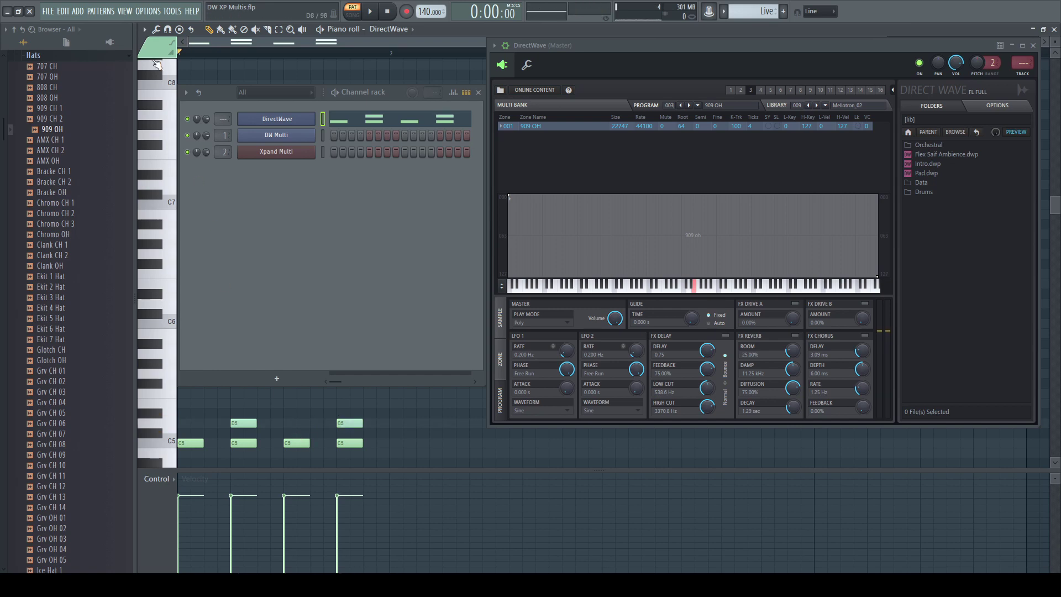
- Switch to colour group 3, draw four E5 hi-hat notes, and play the pattern
left_click(153, 48)
left_click(150, 116)
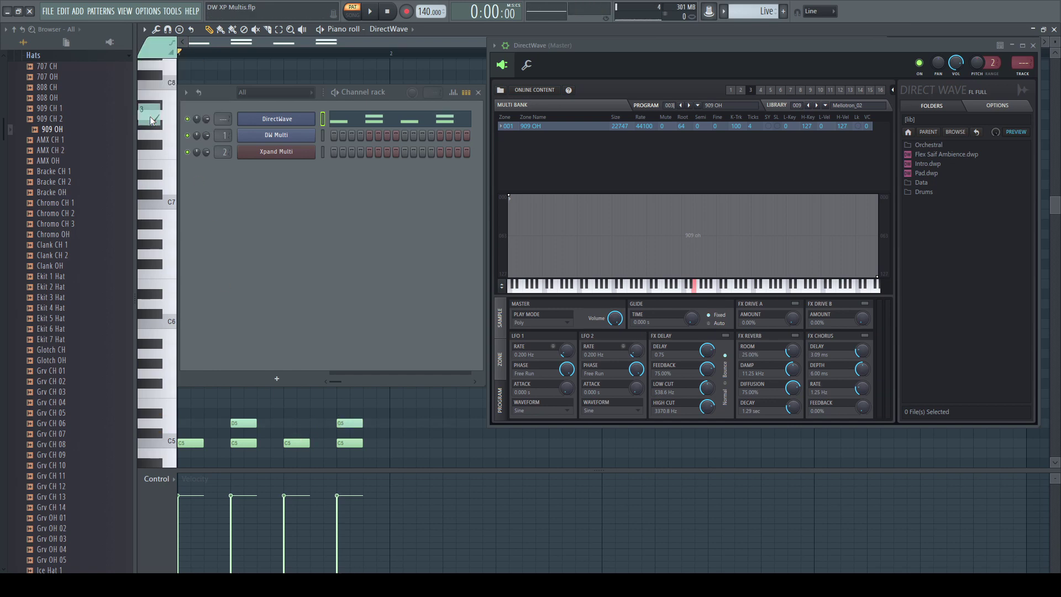
left_click(173, 405)
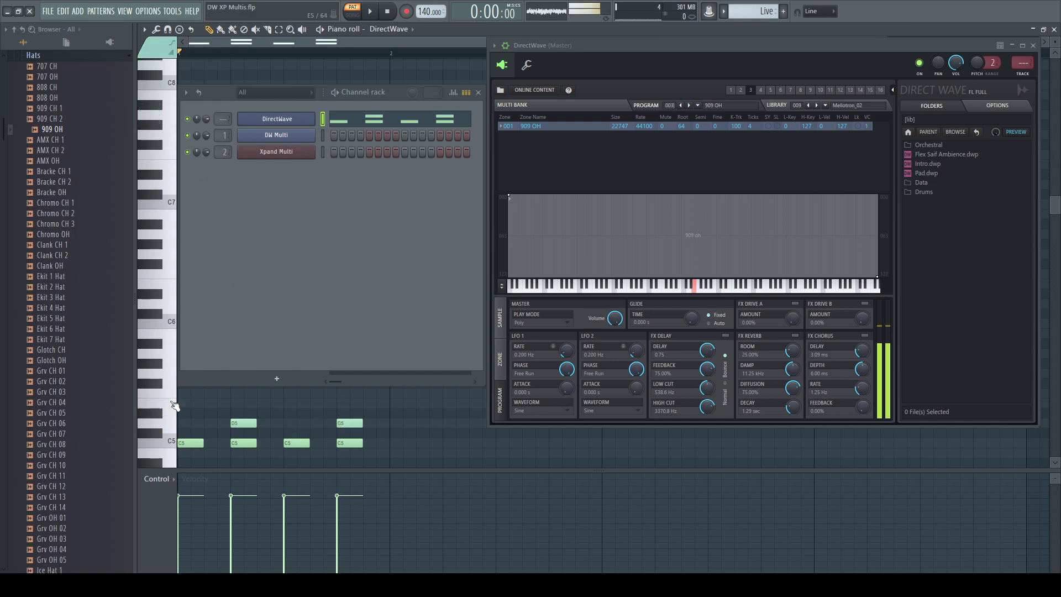
left_click(208, 402)
left_click(261, 403)
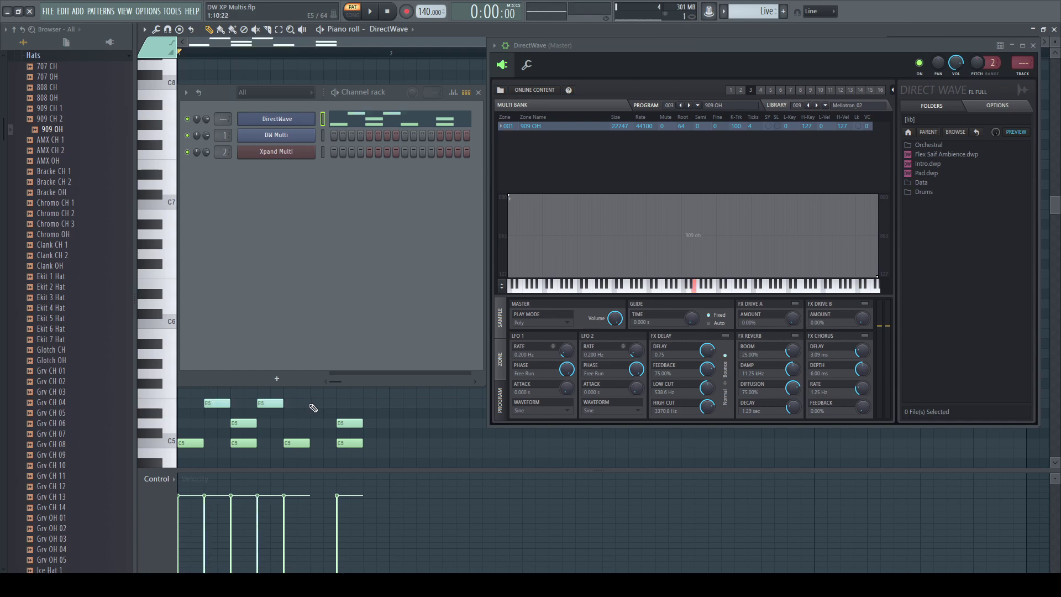
left_click(313, 403)
left_click(367, 403)
key("space")
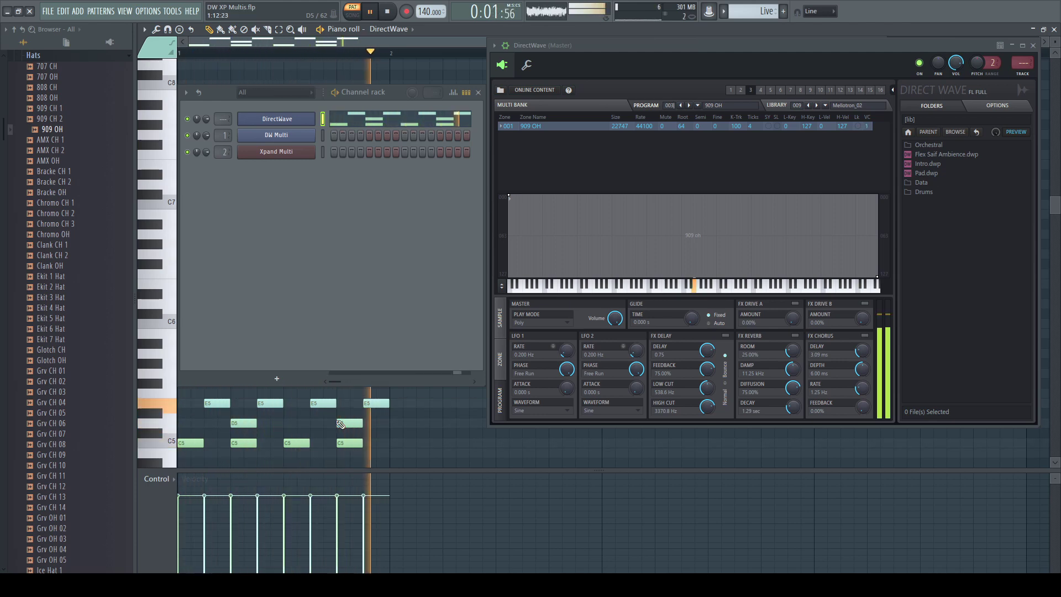
- Stop playback and set the new-note colour group to group 2, then to the teal group
key("space")
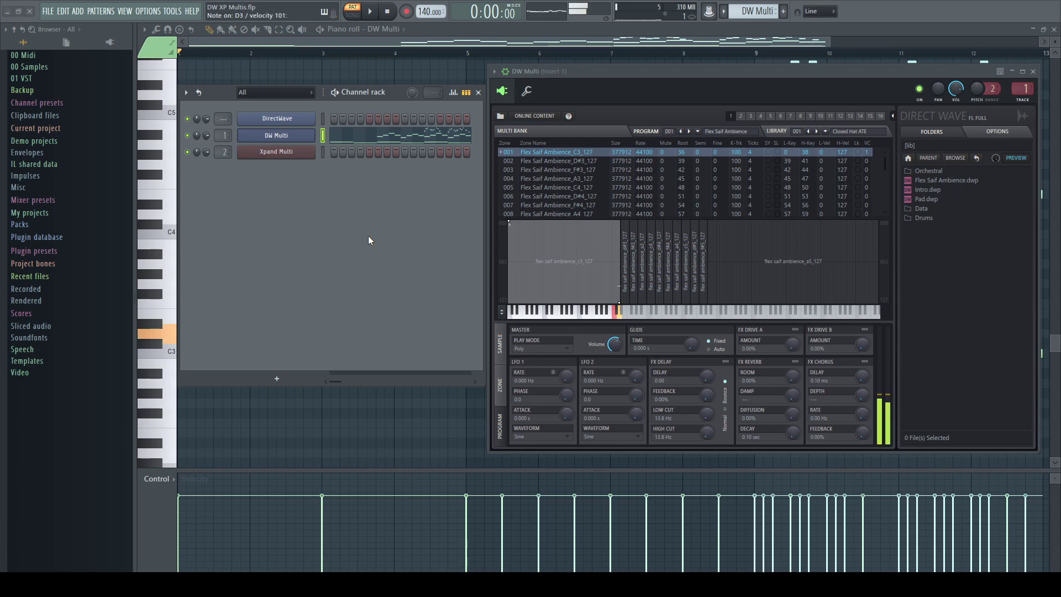
left_click(159, 48)
left_click(155, 92)
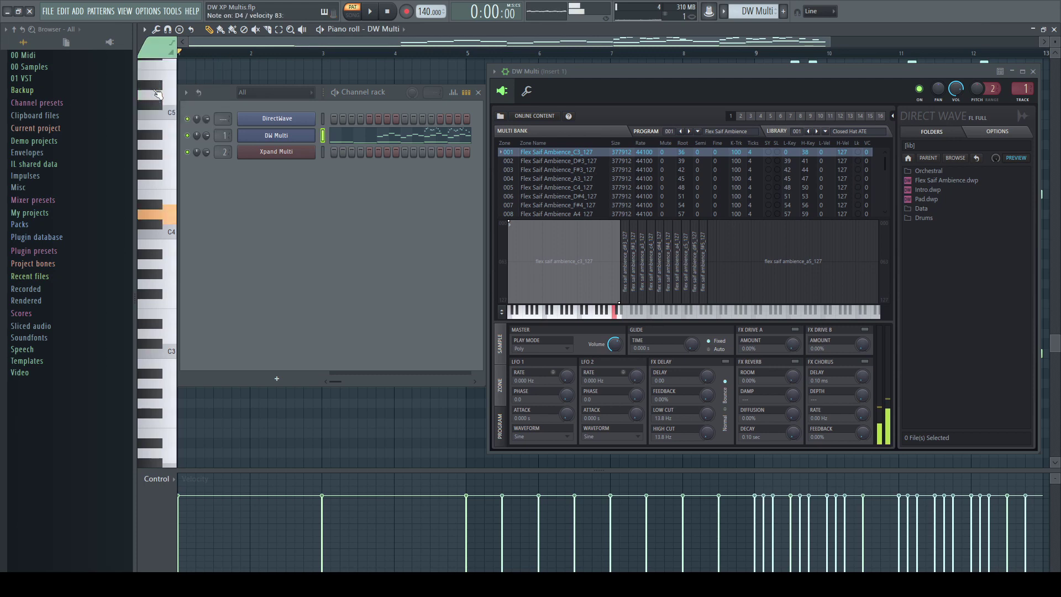
left_click(159, 48)
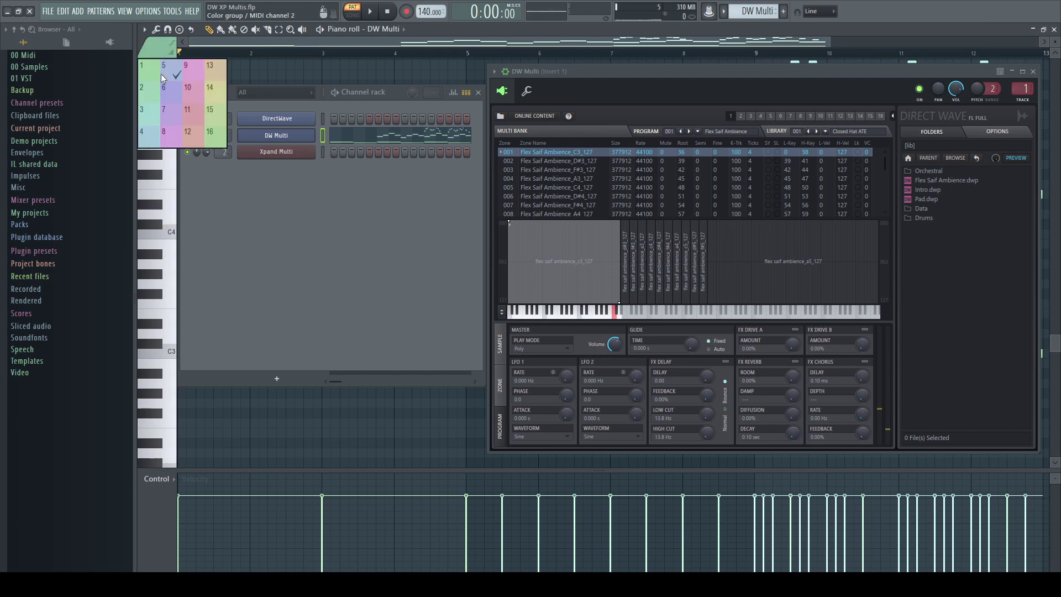
left_click(150, 113)
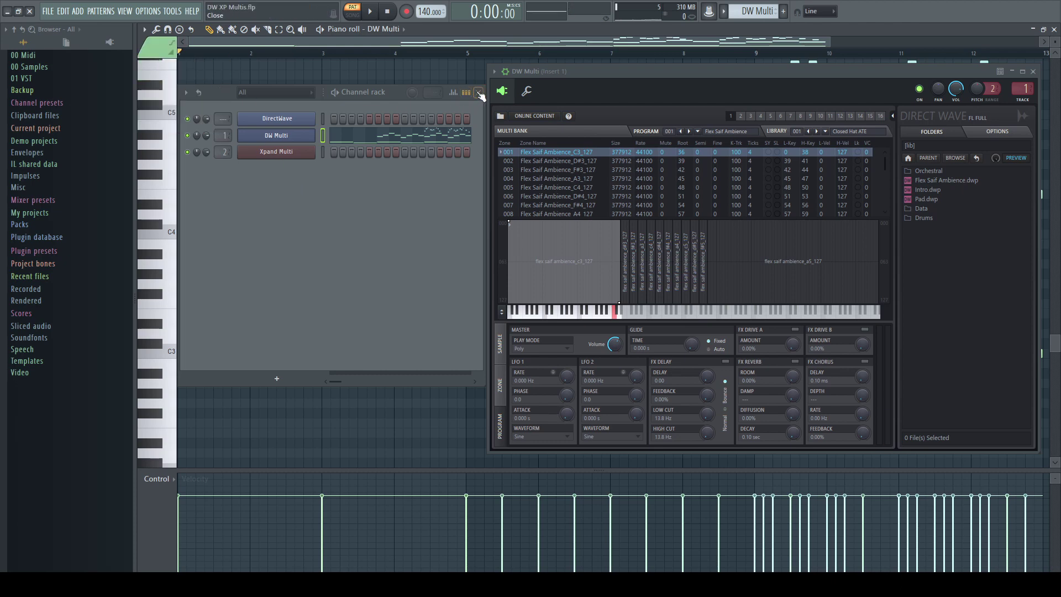
- Hide the channel list, close DW Multi, and play its melody
left_click(480, 95)
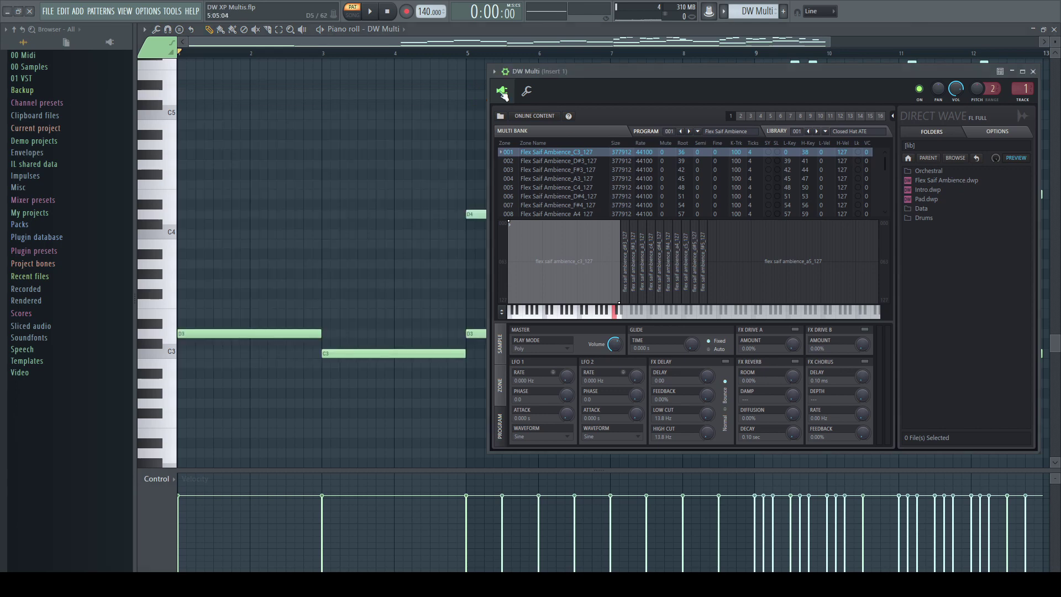
left_click(1033, 72)
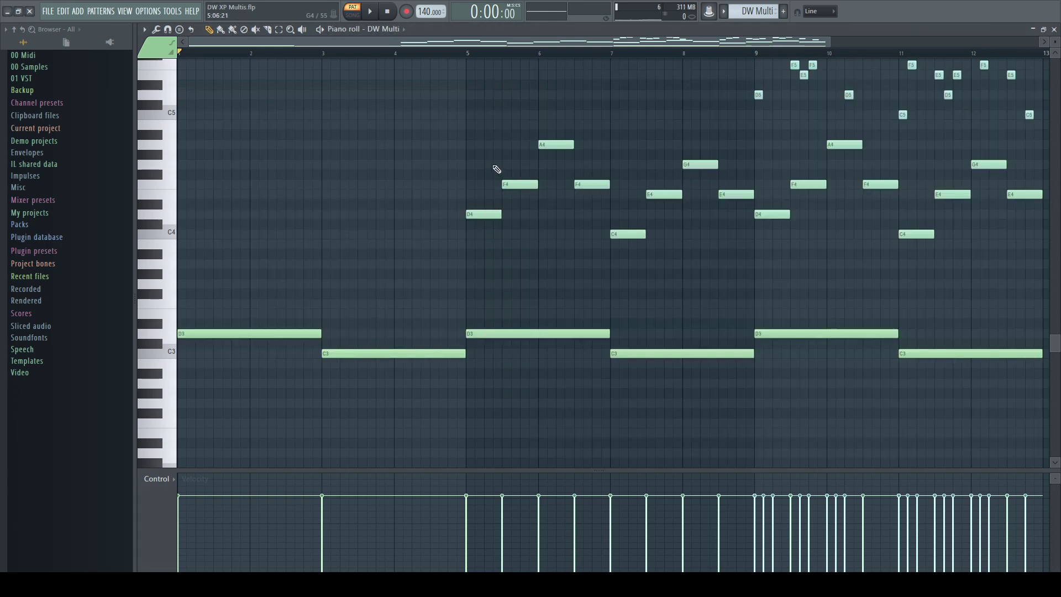
key("space")
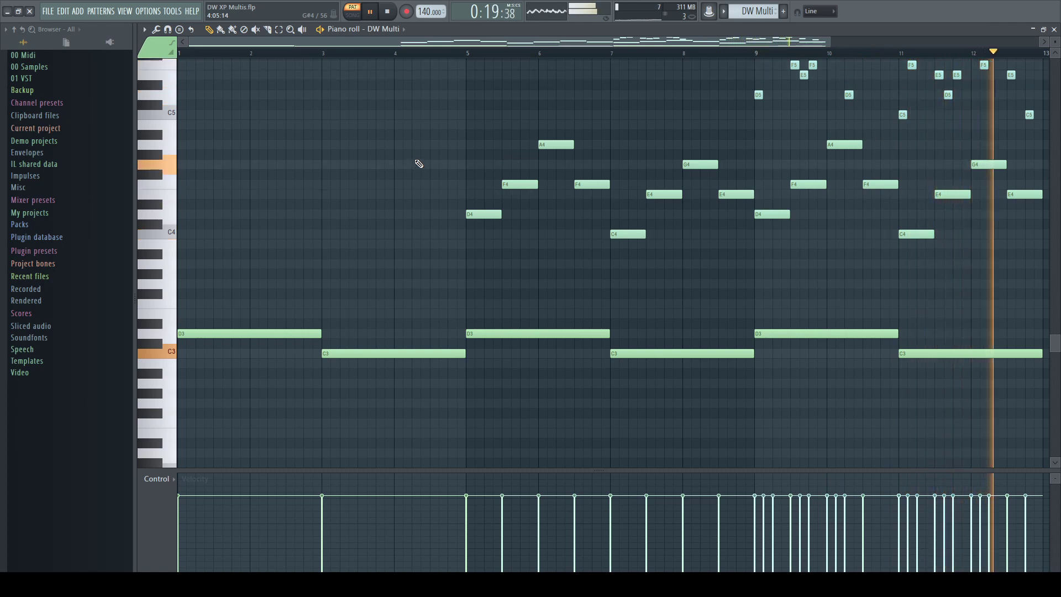
- Stop, retarget the piano roll to Xpand Multi, and play the pattern through it
key("space")
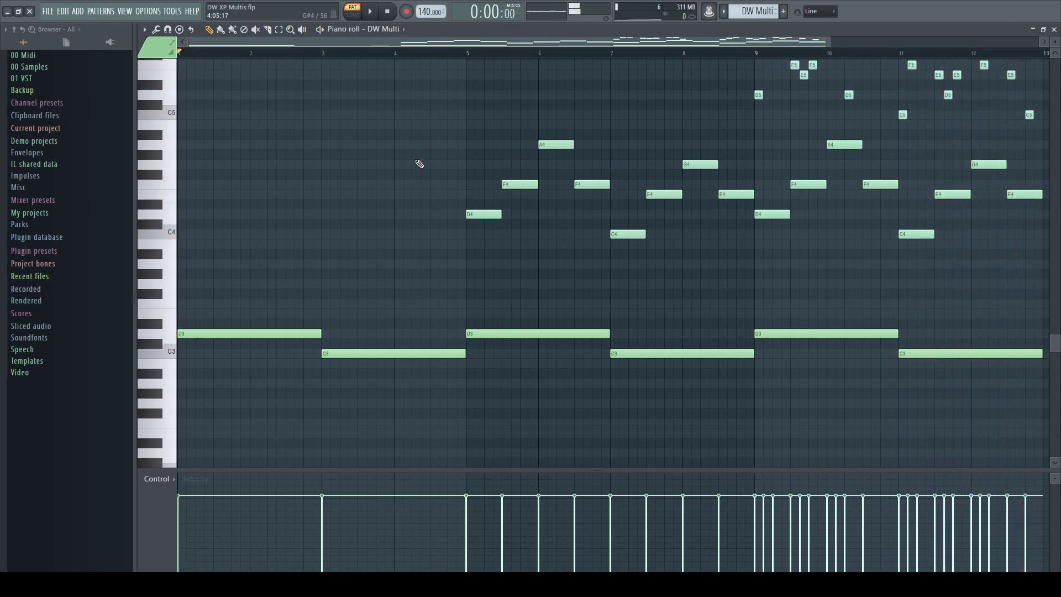
key("Down")
key("space")
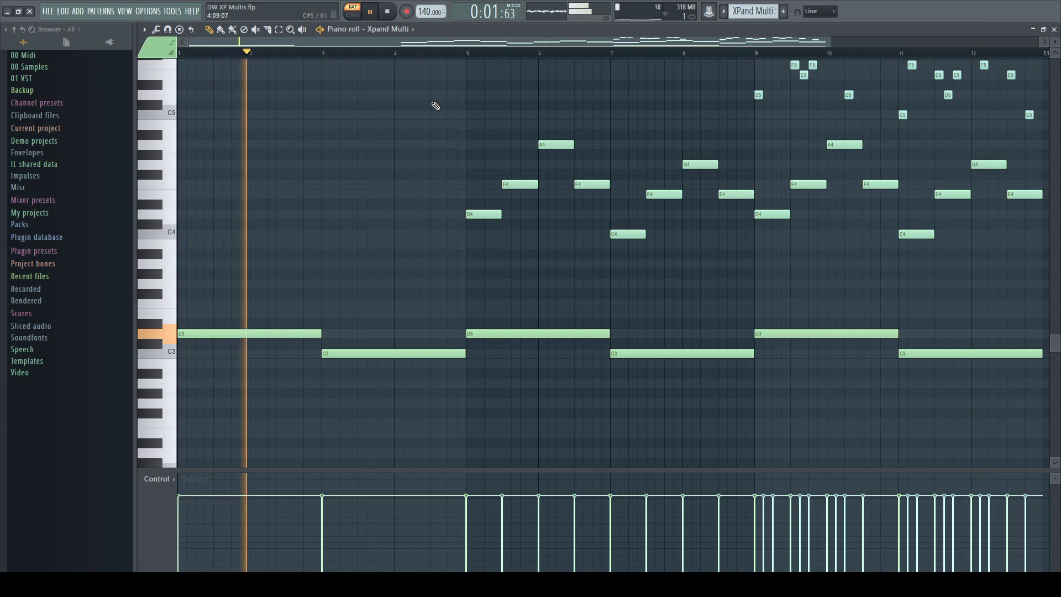
- Stop playback and select the bass notes via the piano roll's Select by color command
key("space")
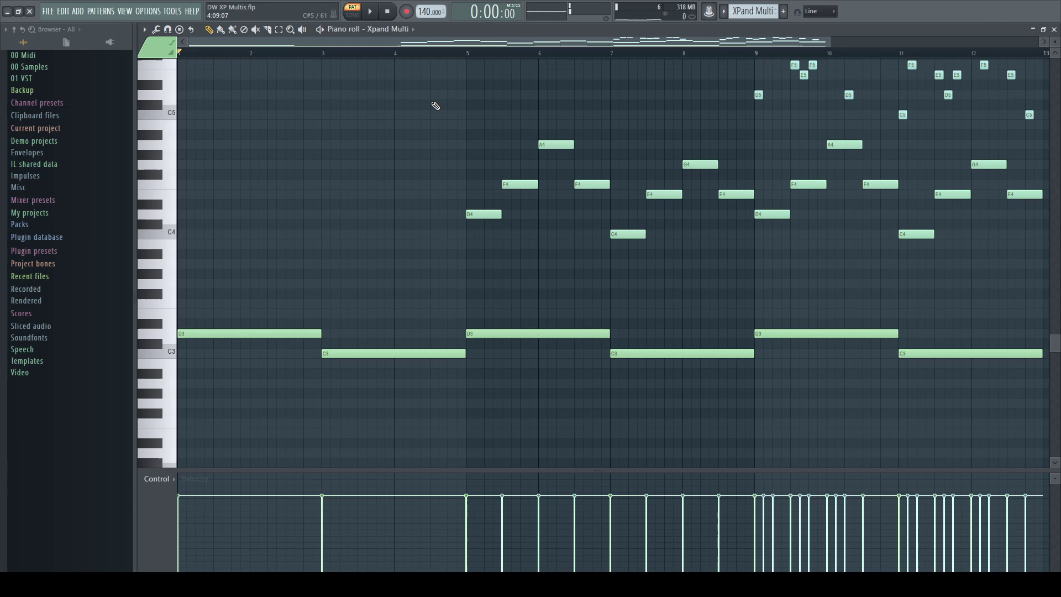
scroll(436, 106, "up", 2)
scroll(420, 139, "down", 1, "ctrl")
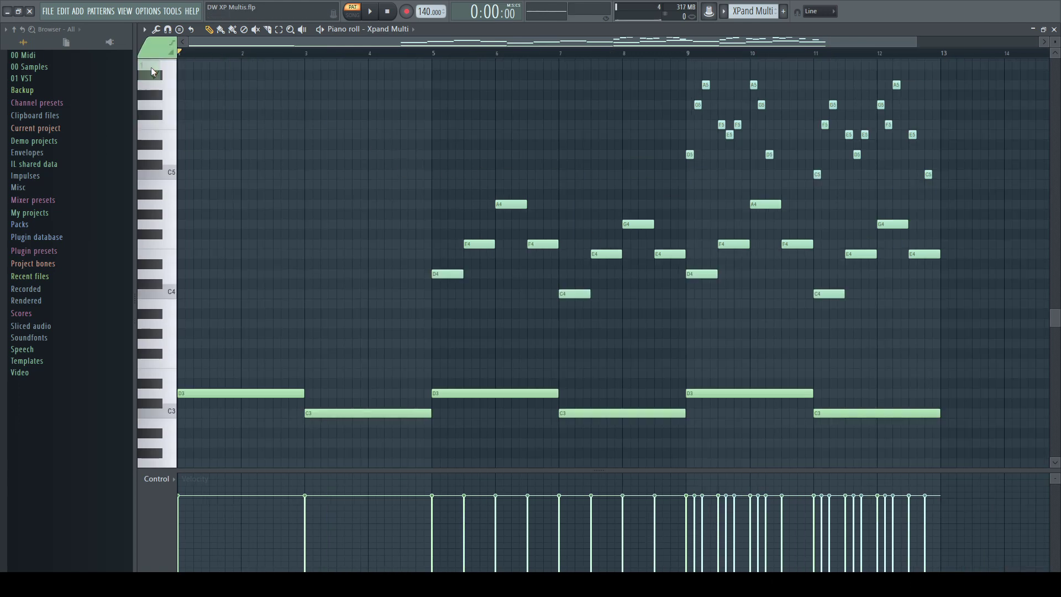
left_click(144, 29)
mouse_move(165, 107)
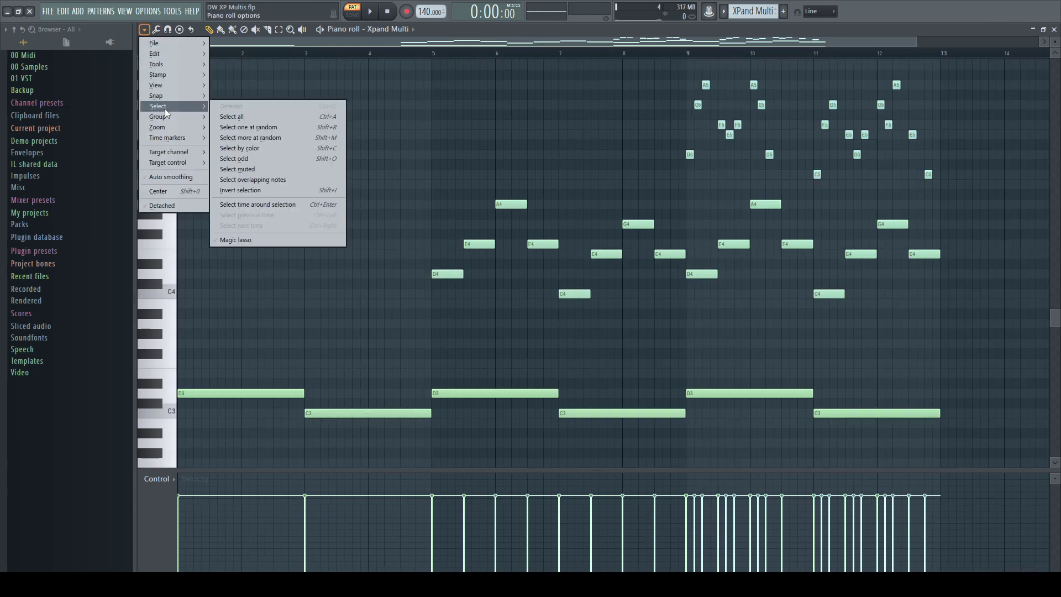
left_click(256, 153)
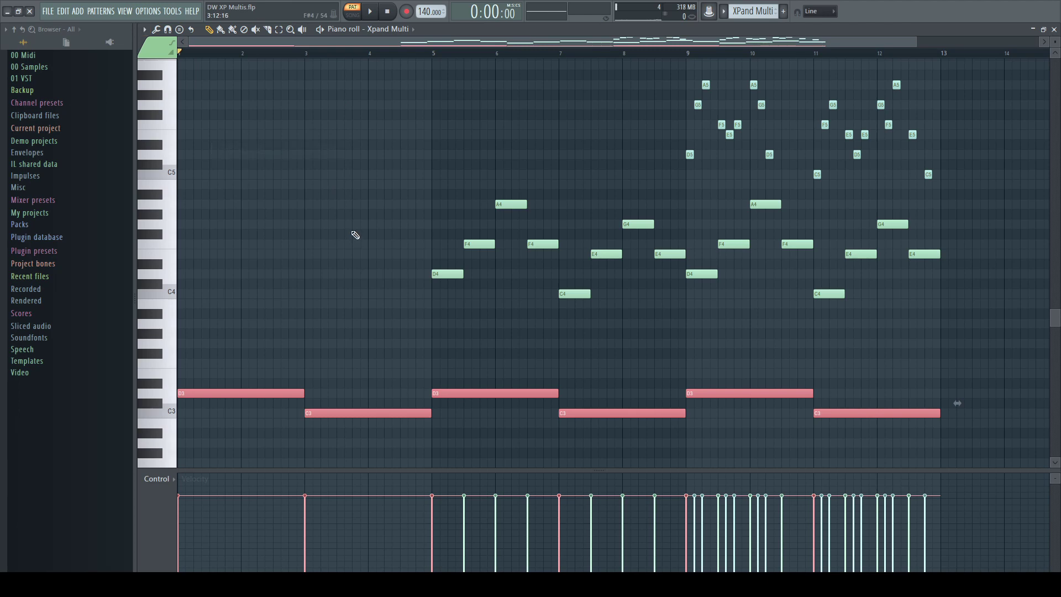
- Select colour group 2's notes, then the next group's notes, with Shift+C
left_click(164, 49)
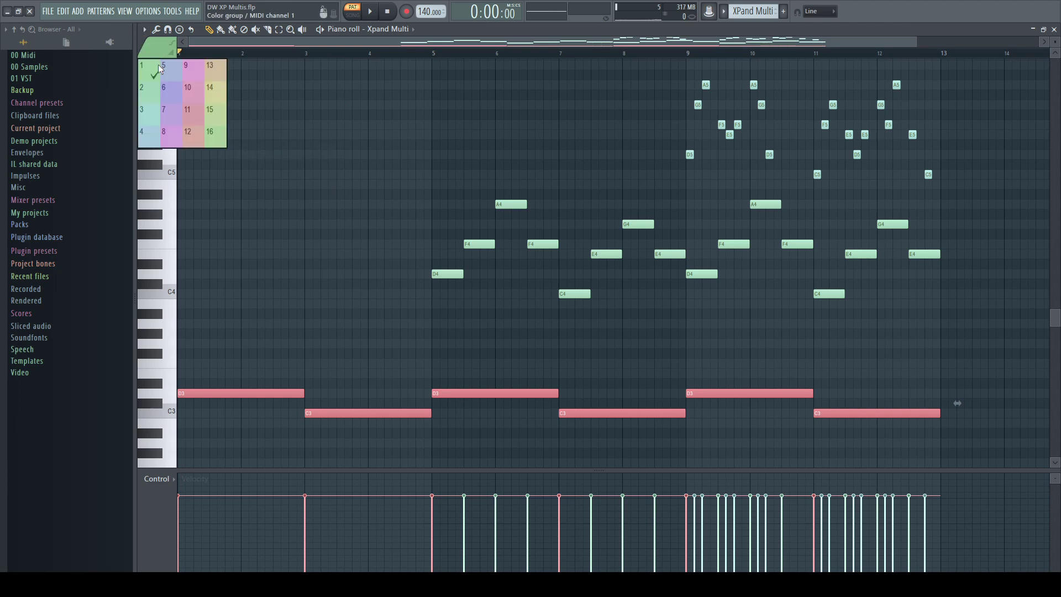
left_click(153, 94)
key("shift+c")
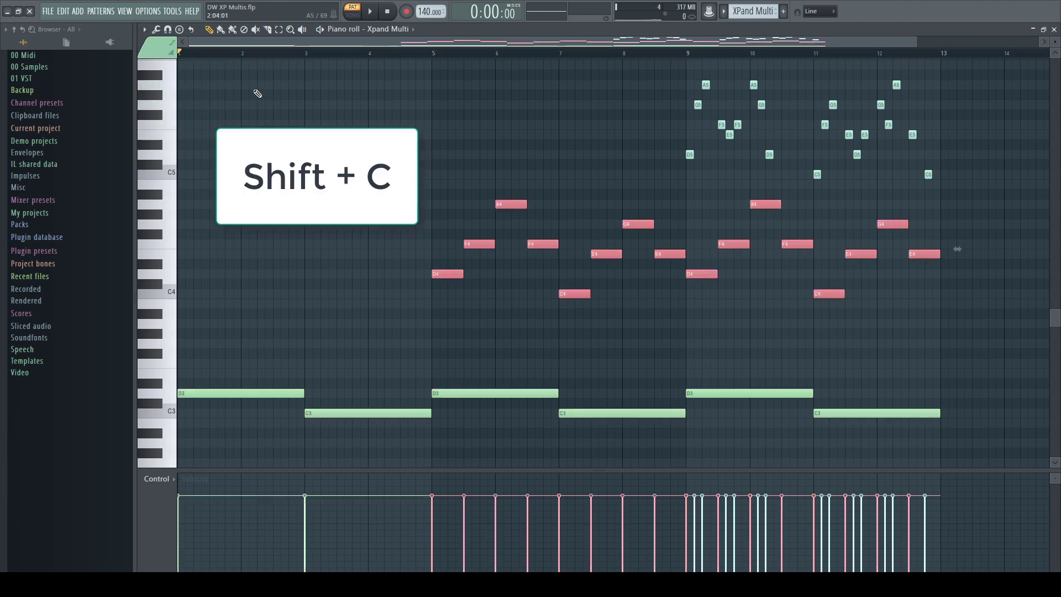
left_click(164, 49)
left_click(152, 115)
key("shift+c")
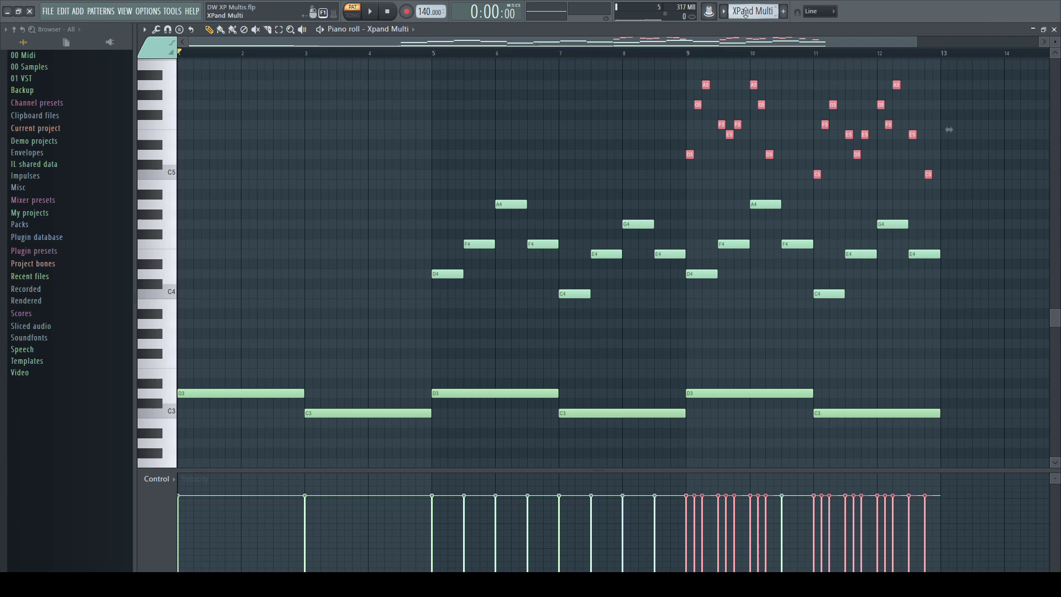
- Switch to the repeated C4 notes pattern, box-select several C4 notes, then clear the selection
left_click(725, 11)
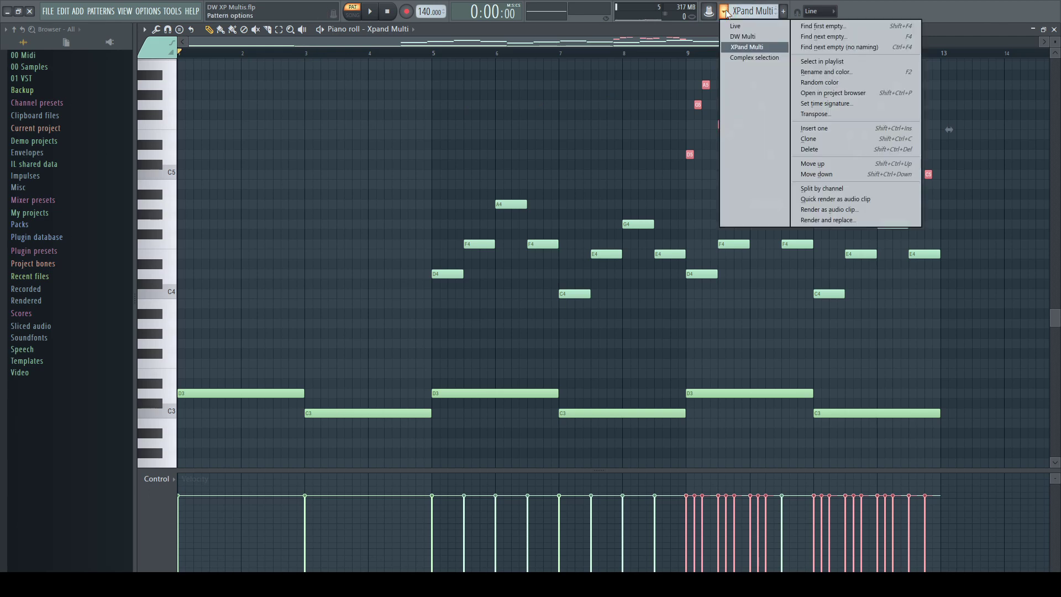
left_click(752, 58)
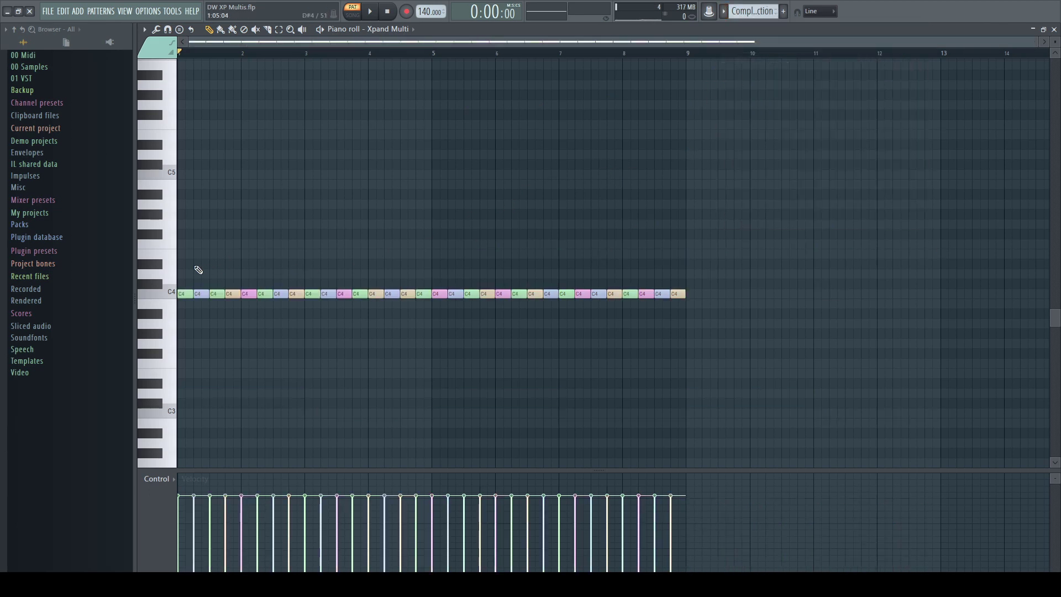
left_click_drag(187, 259, 197, 320)
left_click_drag(217, 269, 230, 320)
left_click_drag(258, 287, 320, 310)
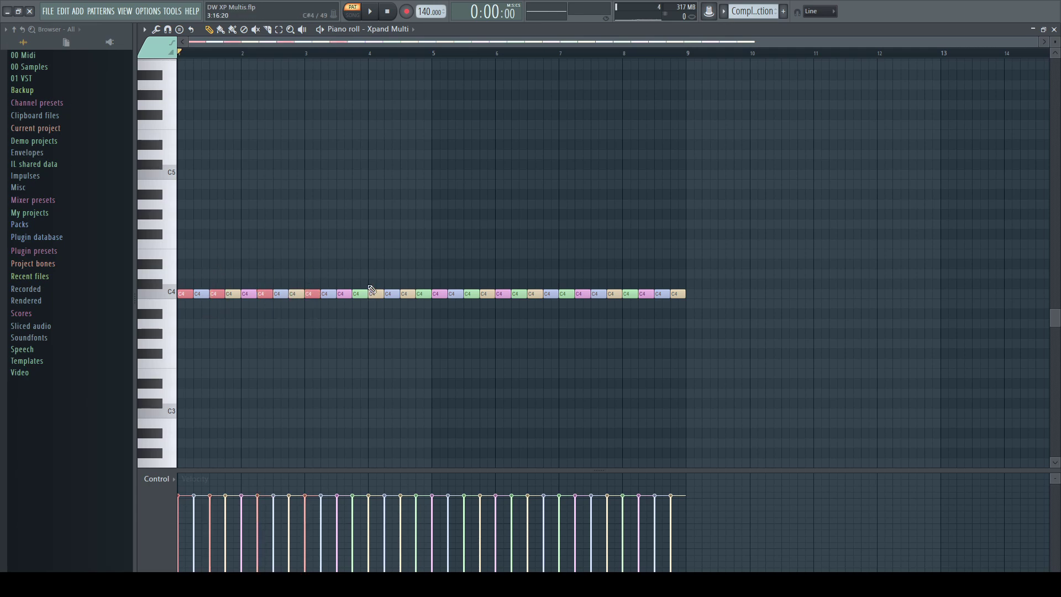
left_click_drag(371, 286, 355, 305)
left_click_drag(418, 271, 430, 309)
left_click(434, 267)
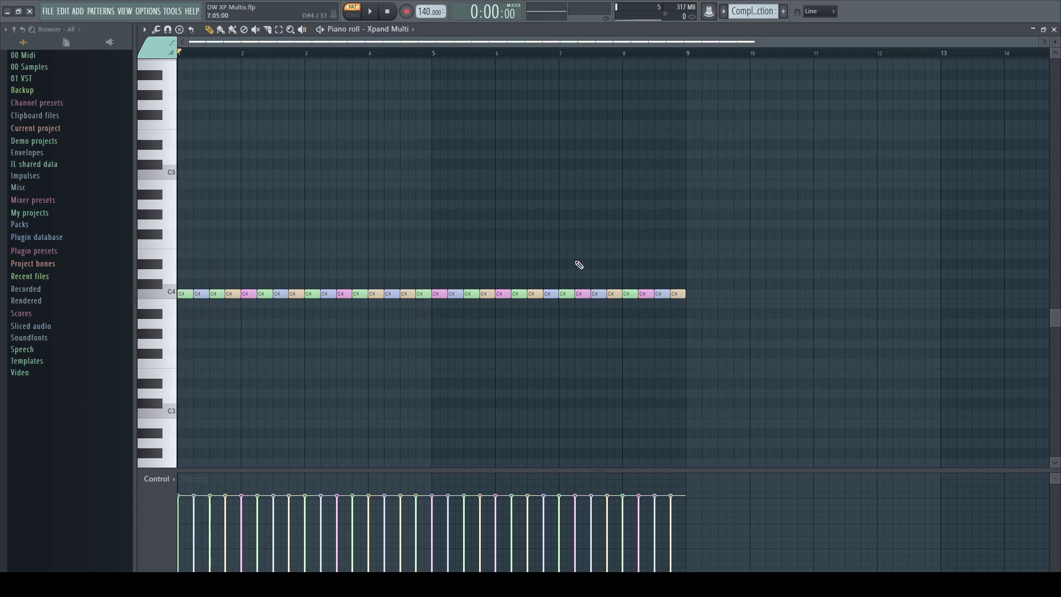
- Select the green, blue and tan C4 notes in turn by colour with Shift+C
key("shift+c")
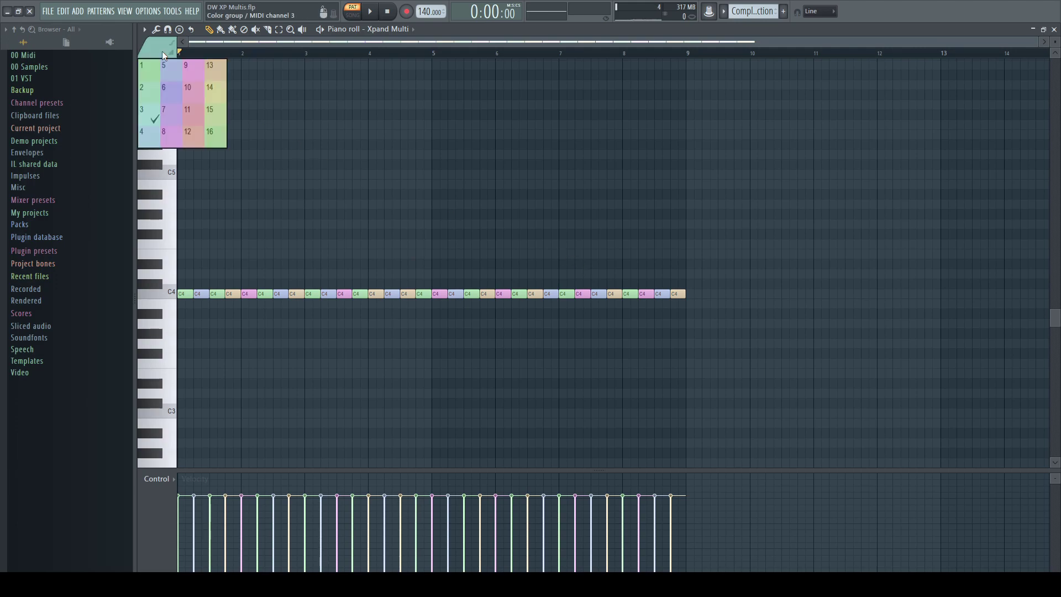
key("shift+c")
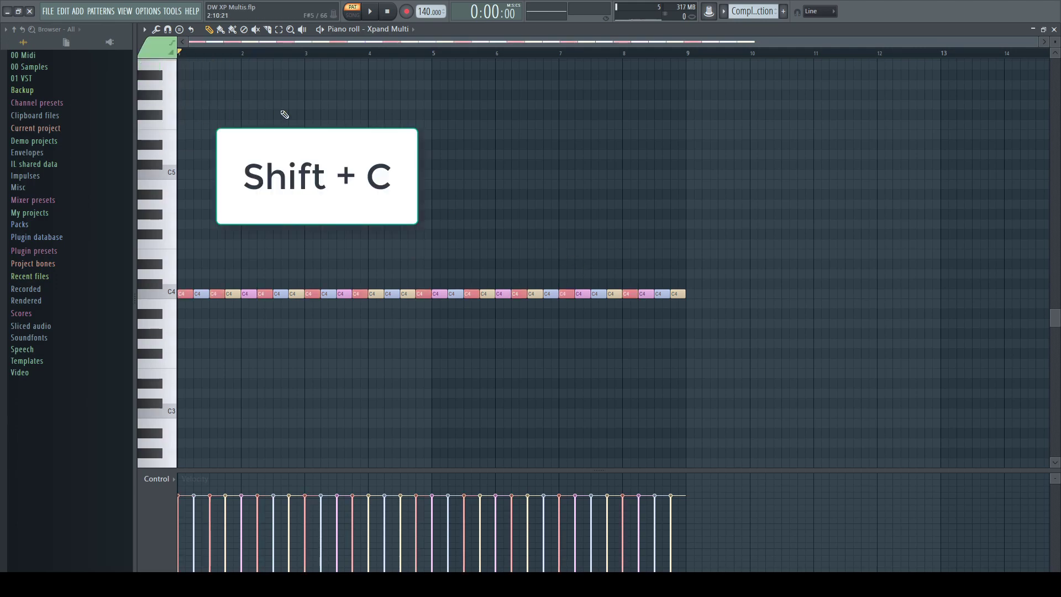
left_click(201, 296)
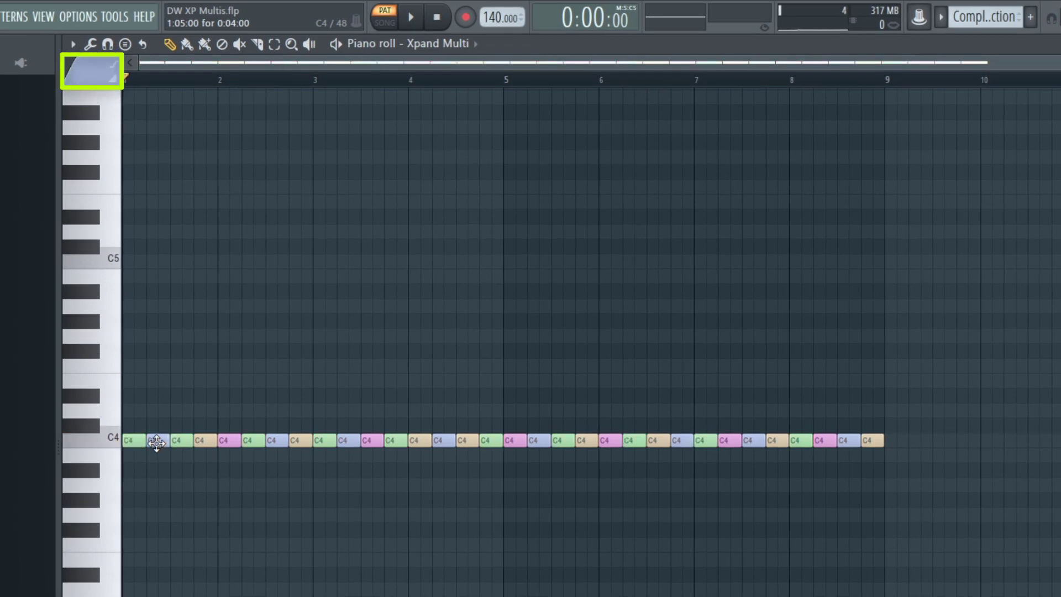
key("shift+c")
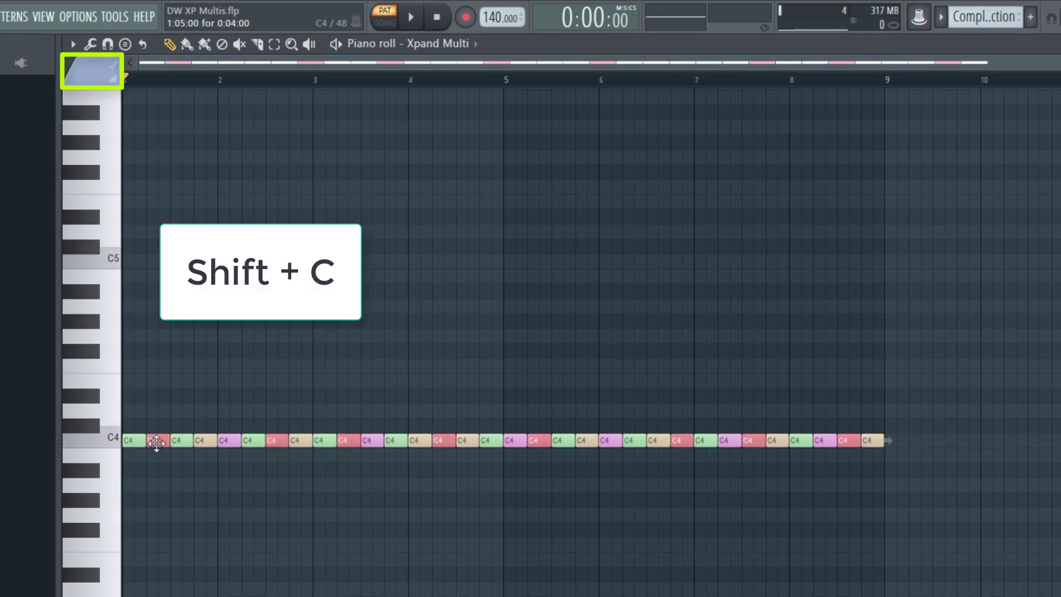
key("ctrl+d")
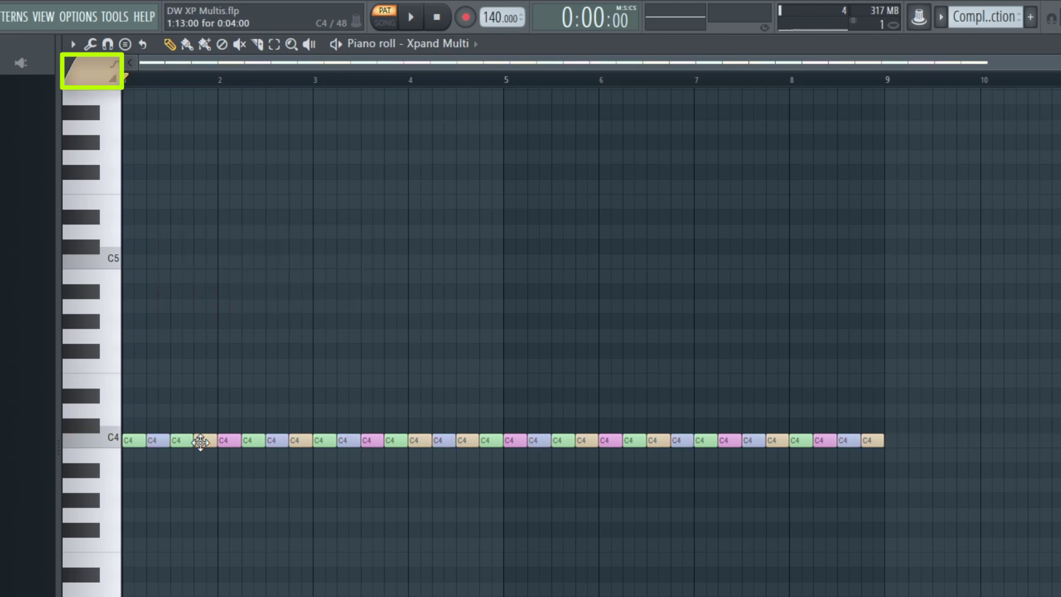
key("shift+c")
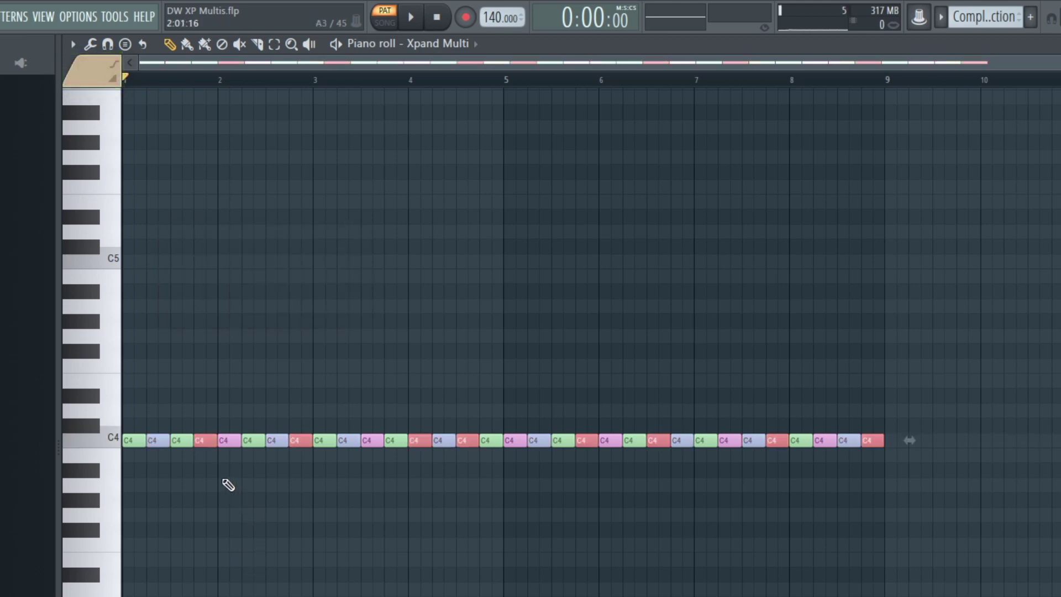
mouse_move(202, 446)
left_mouse_down()
mouse_move(199, 365)
mouse_move(199, 446)
left_mouse_up()
- Clear the selection and play the held C4 and C5 notes through SPAN Plus, then stop
key("ctrl+d")
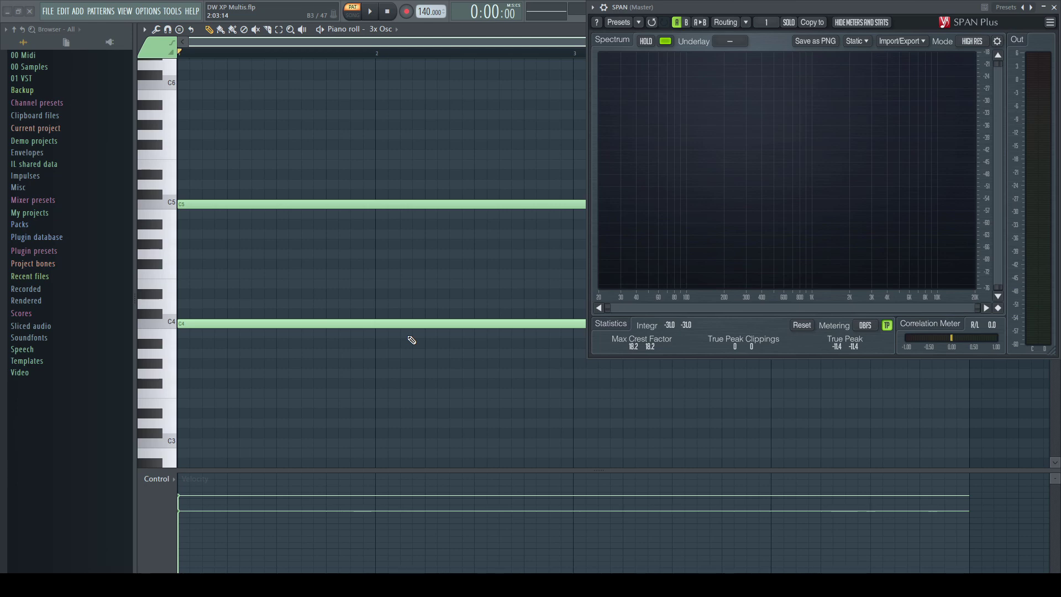
key("space")
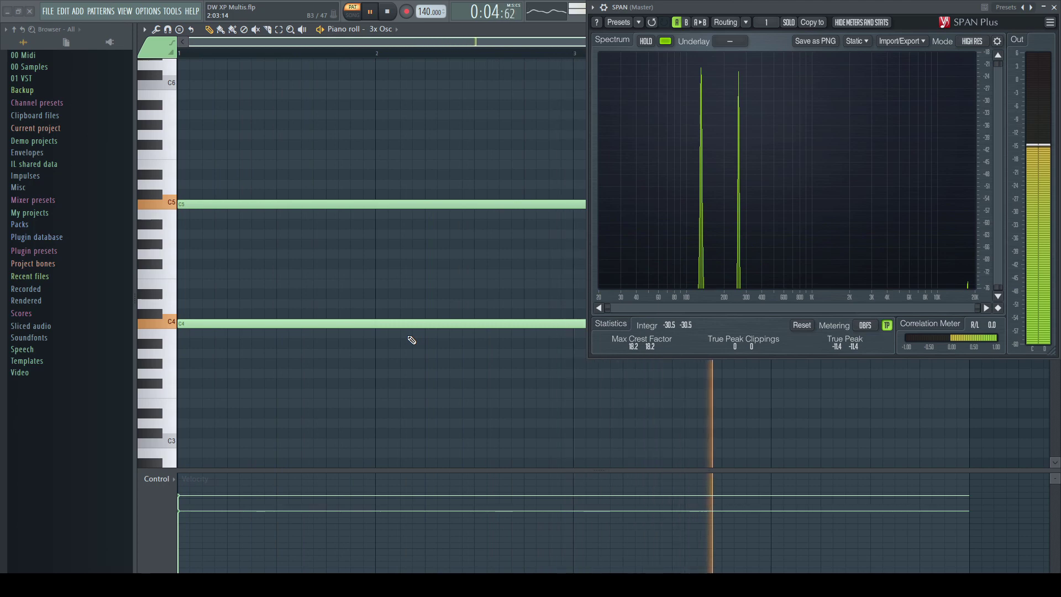
key("space")
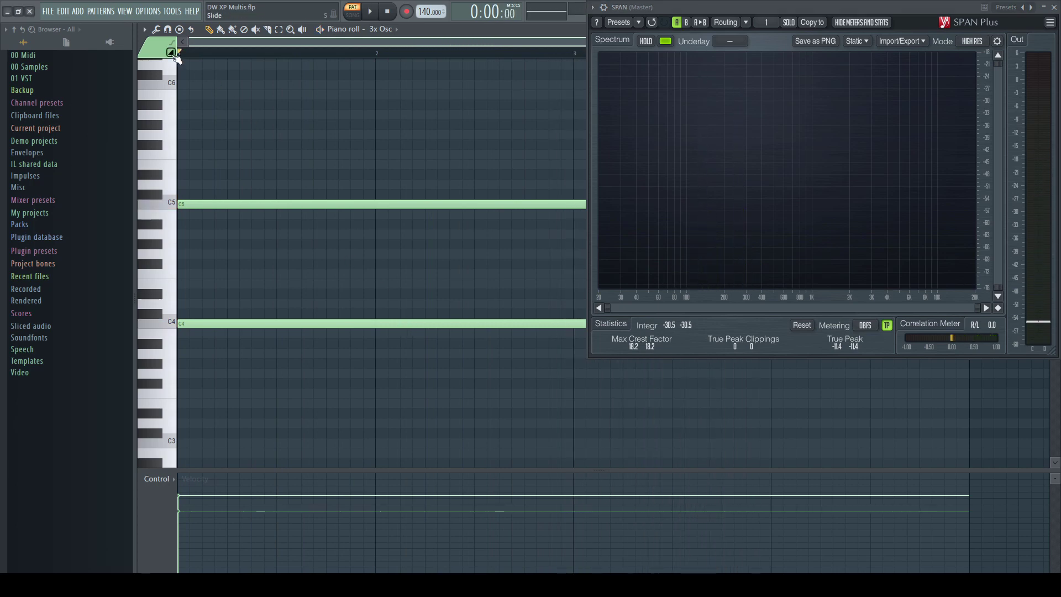
- Add a C6 slide note from bar 2 to bar 3 and play it to hear the glide
left_click(381, 86)
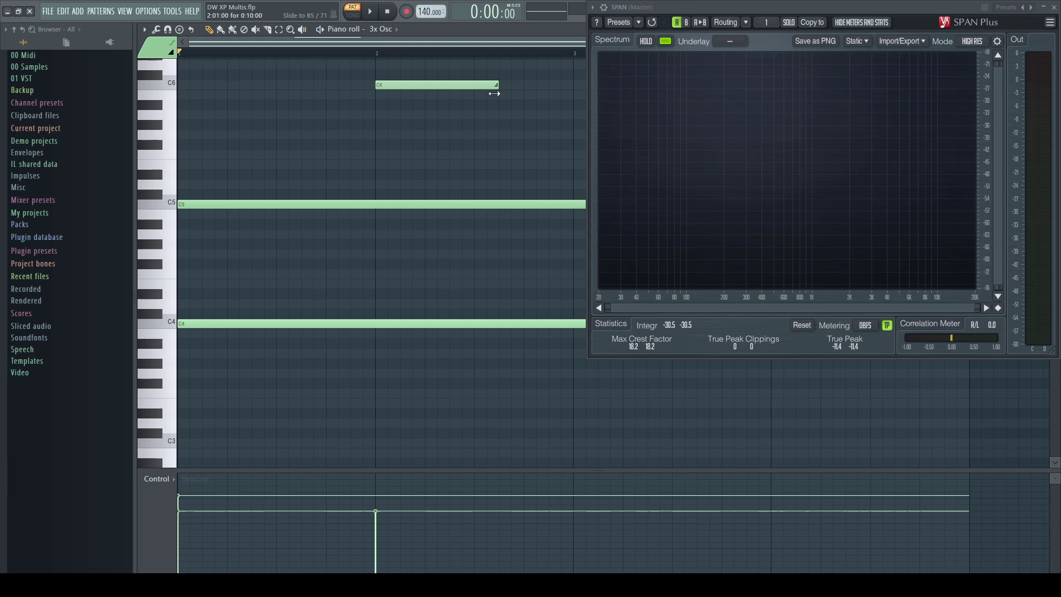
left_click_drag(494, 93, 576, 96)
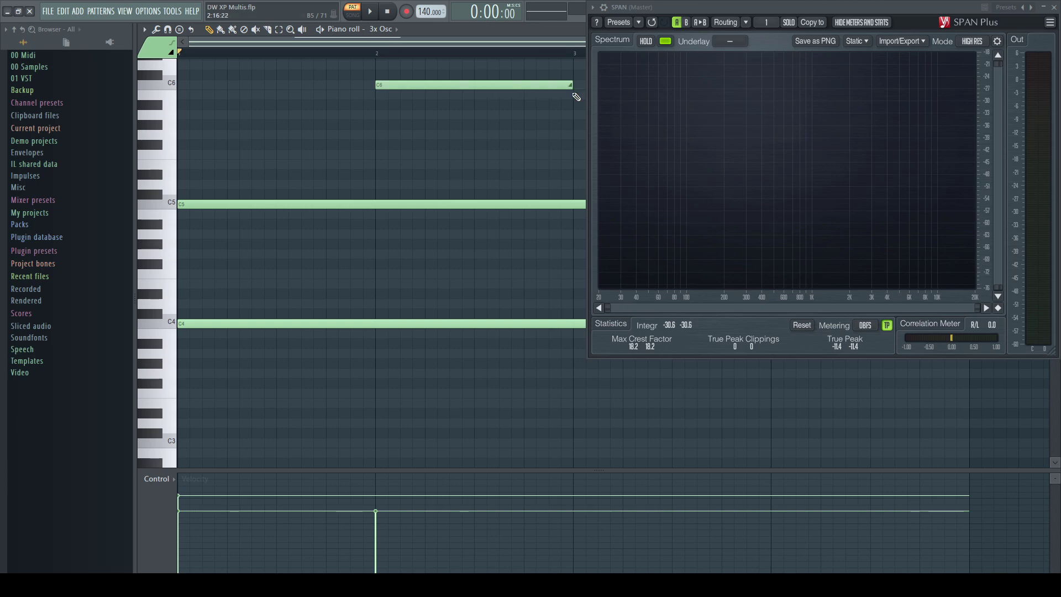
key("space")
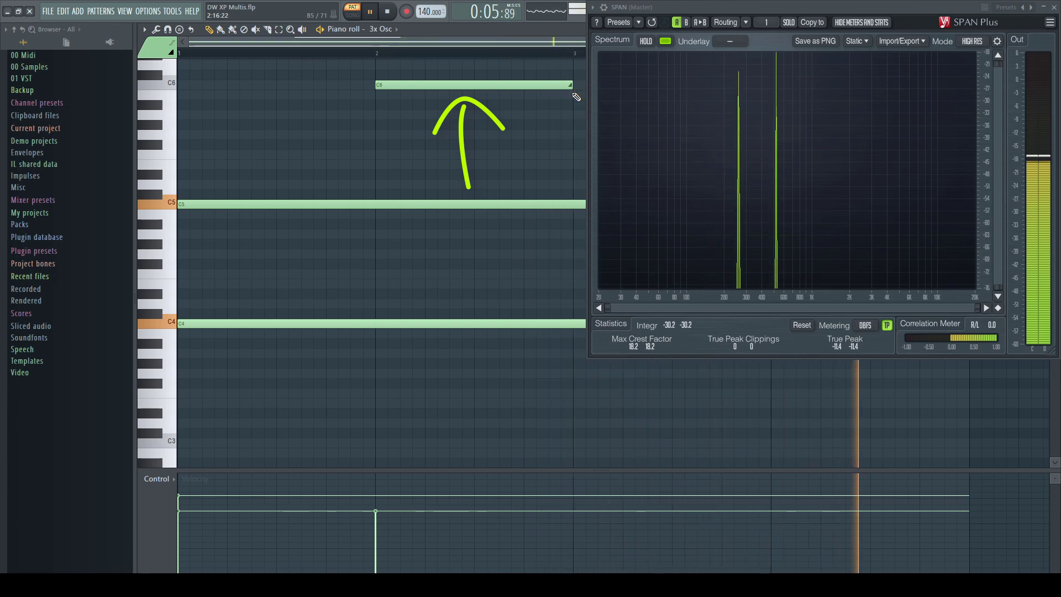
key("space")
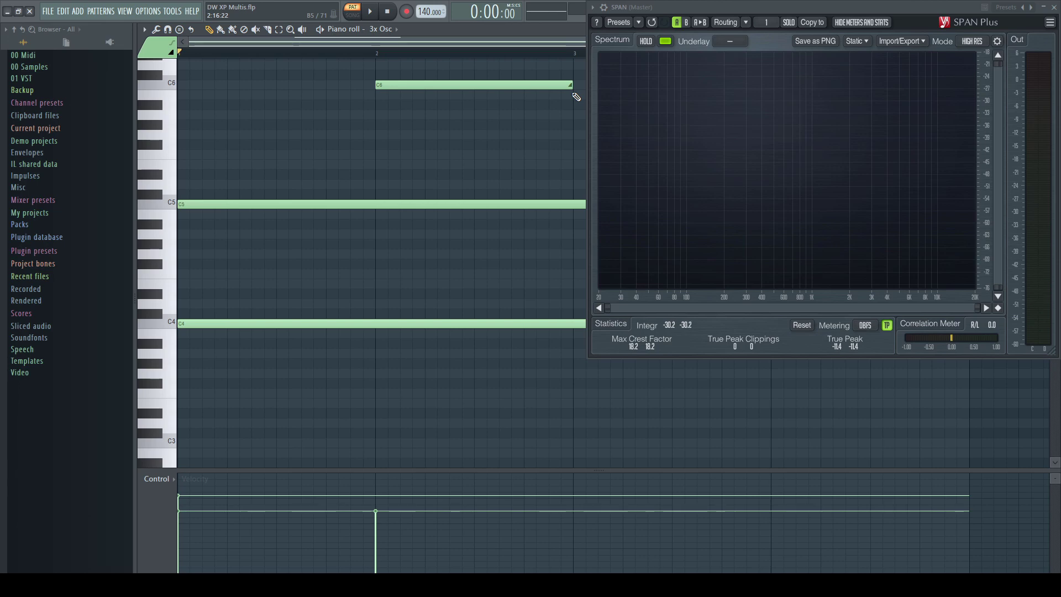
- Put the long C4 note in colour group 5, deselect it, and play the pattern back
left_click_drag(309, 271, 357, 351)
left_click(158, 49)
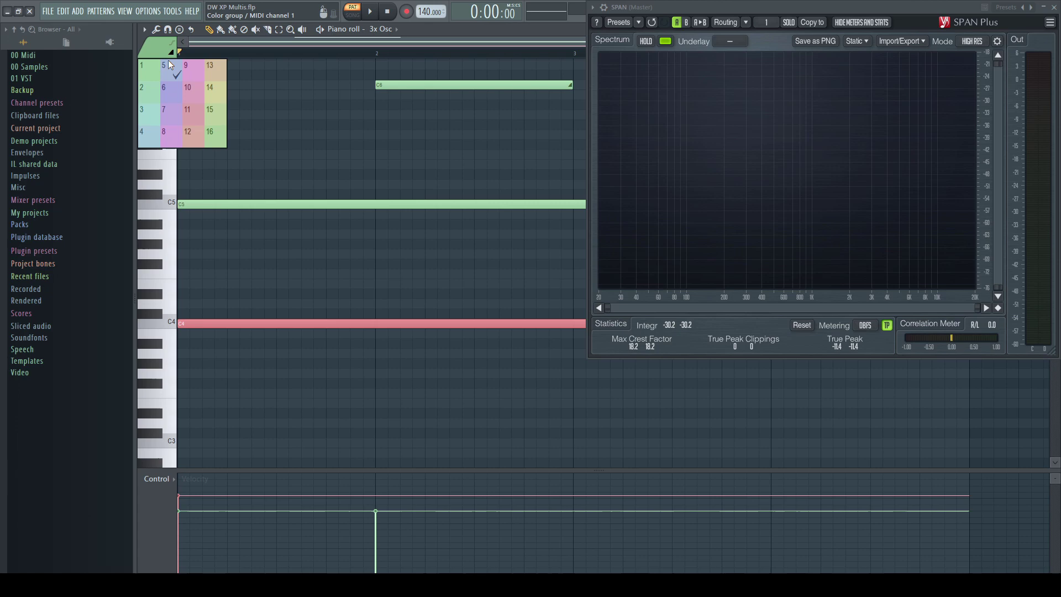
left_click(171, 69)
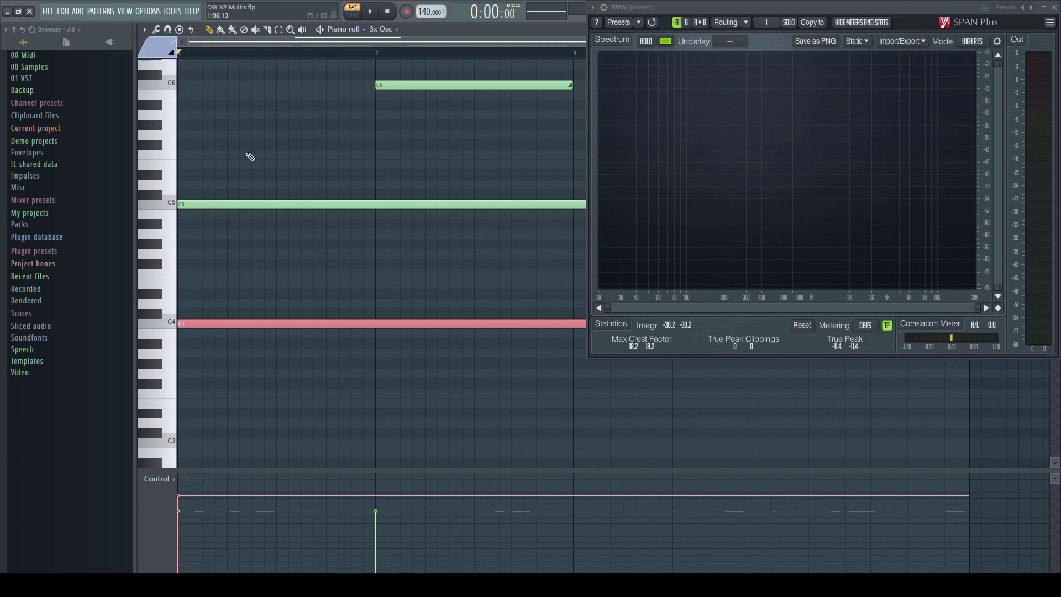
left_click(250, 157)
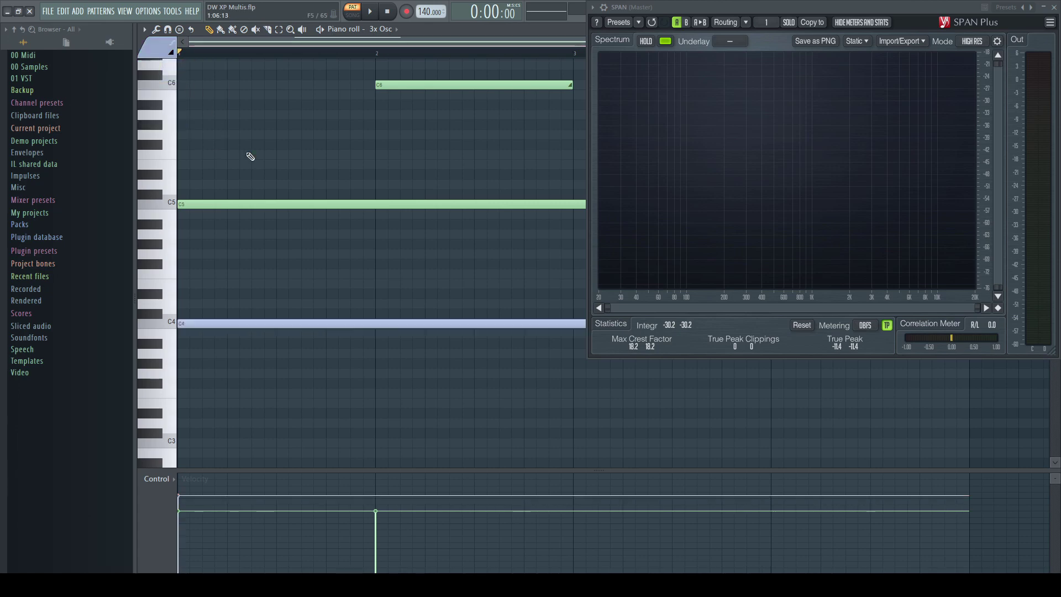
key("space")
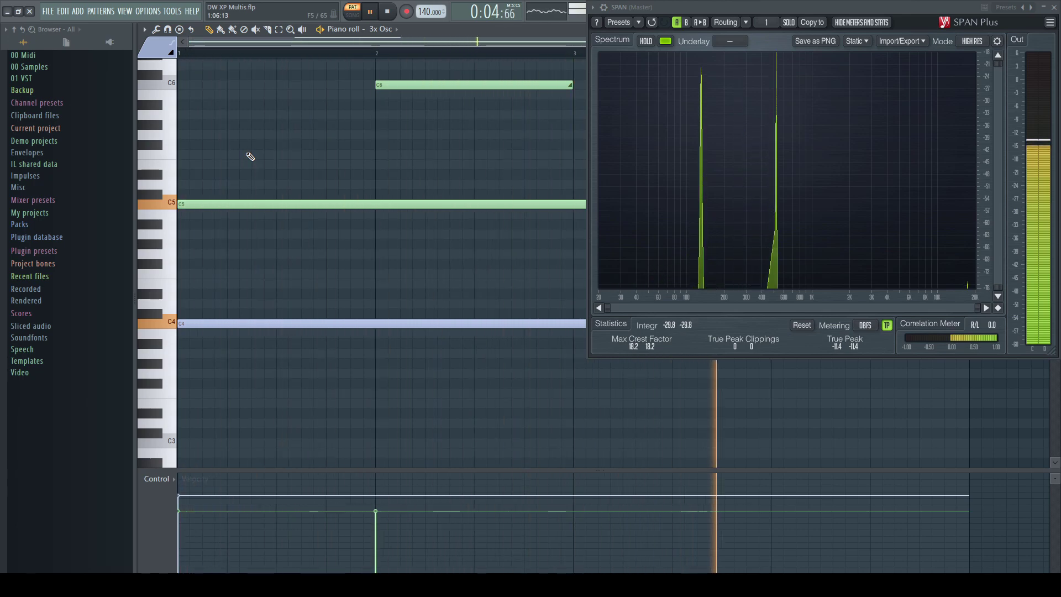
key("space")
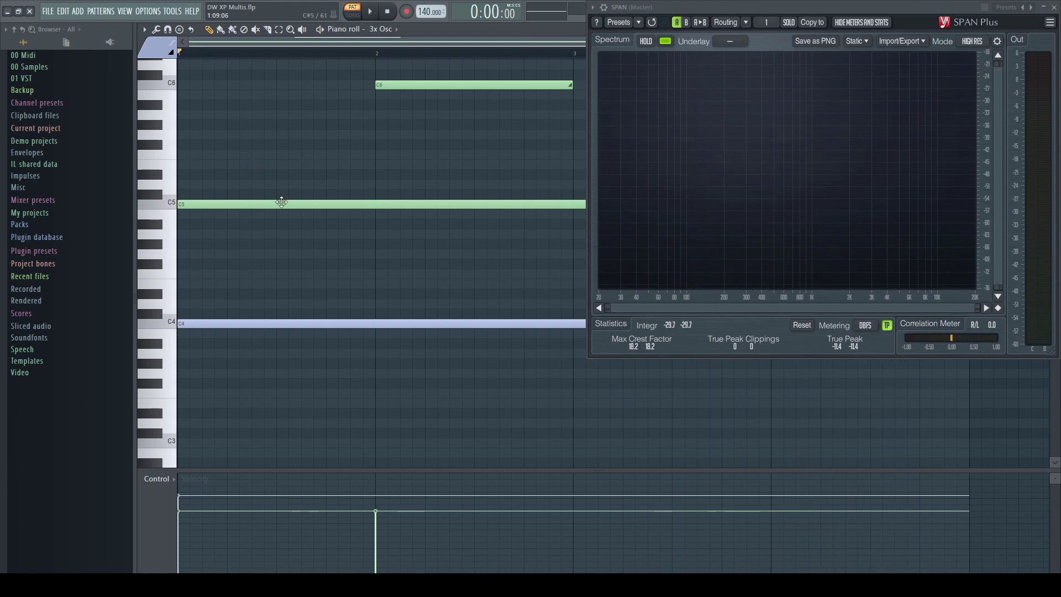
- Draw a C3 note from bar 2 to bar 3 and play the pattern to hear it
left_click(379, 442)
left_click_drag(390, 443, 570, 444)
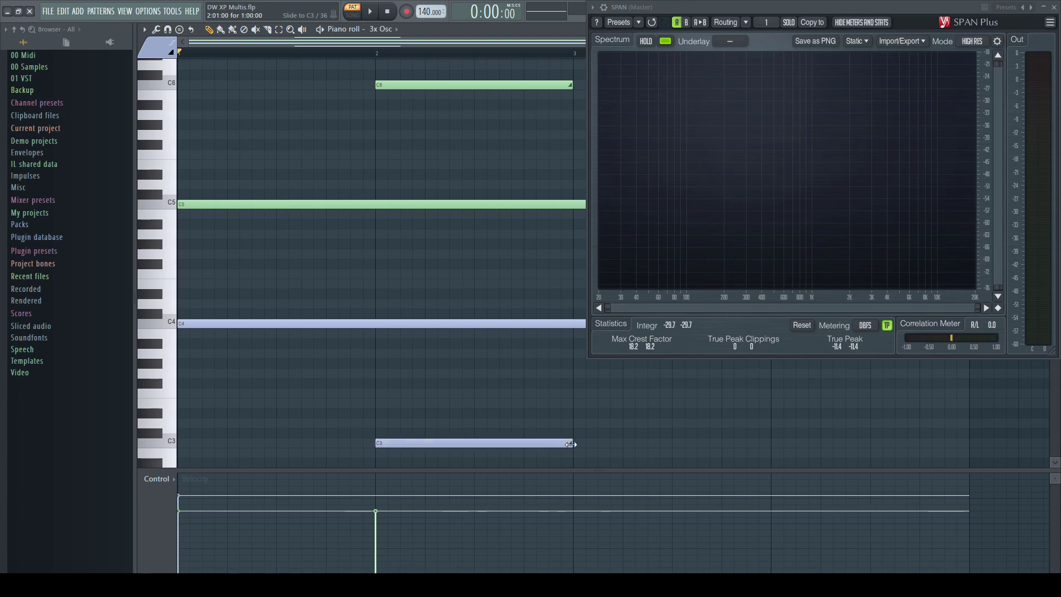
key("space")
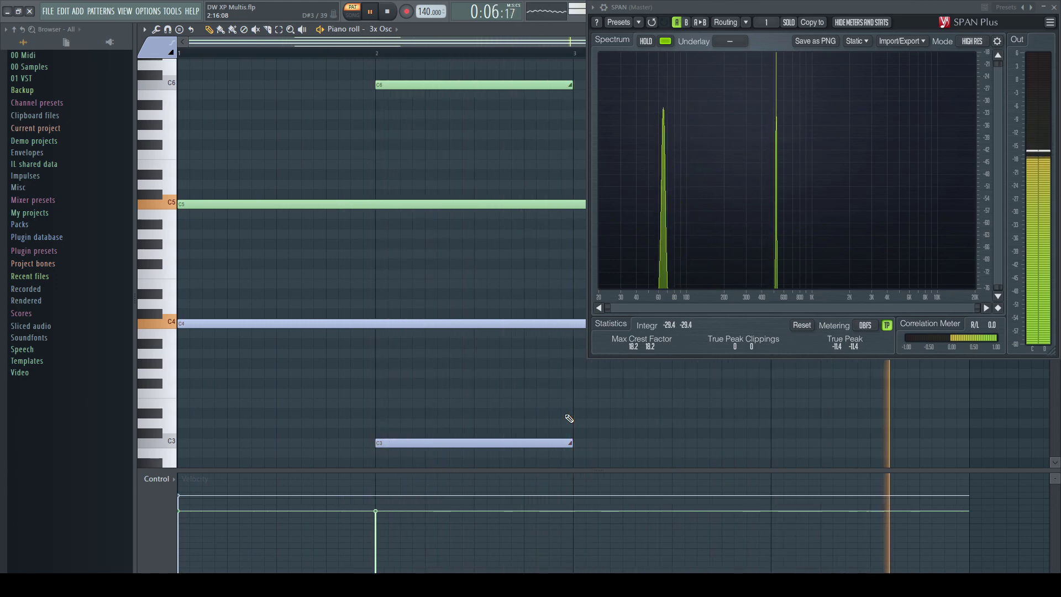
key("space")
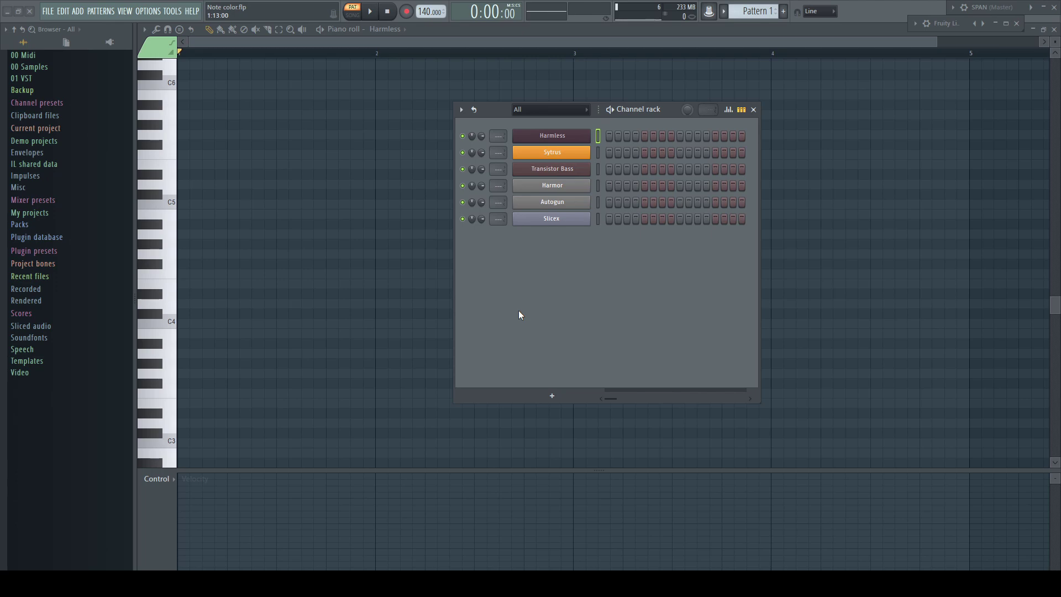
- Switch the piano roll's target channel to Sytrus and view its note colour groups
left_click(160, 45)
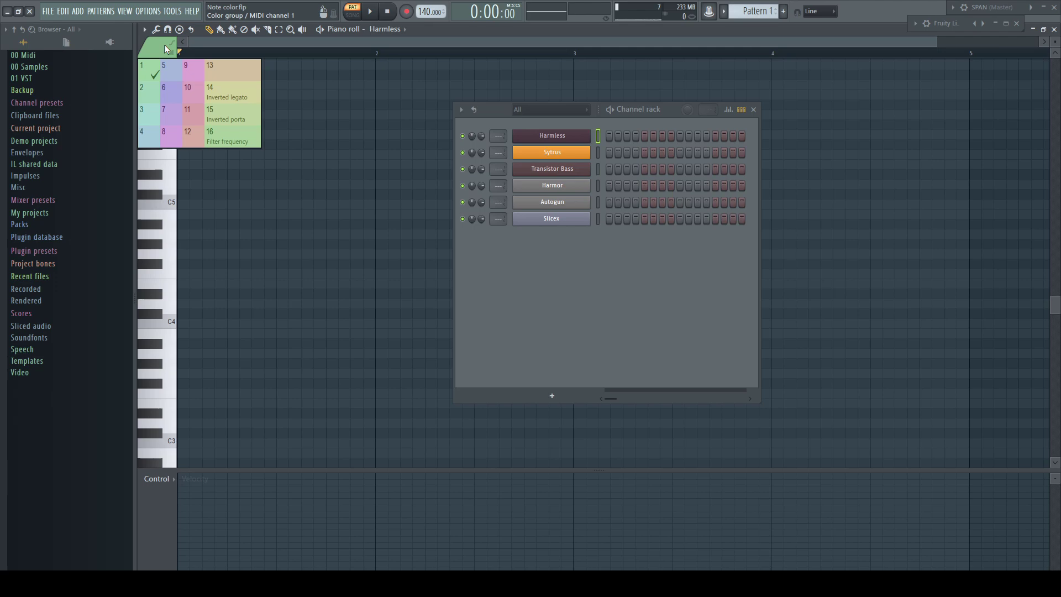
left_click(403, 30)
left_click(387, 62)
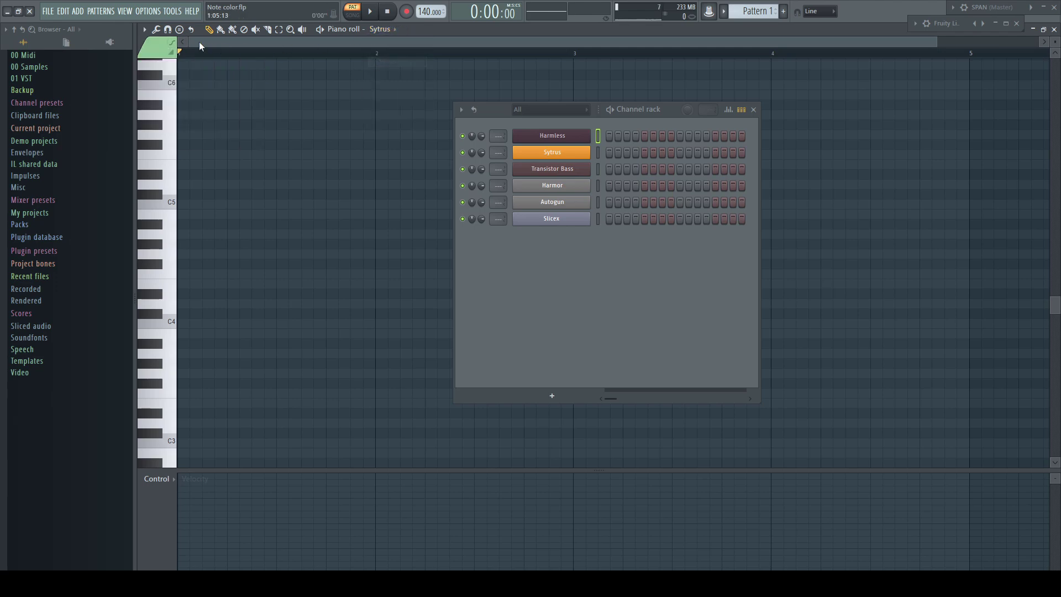
left_click(151, 47)
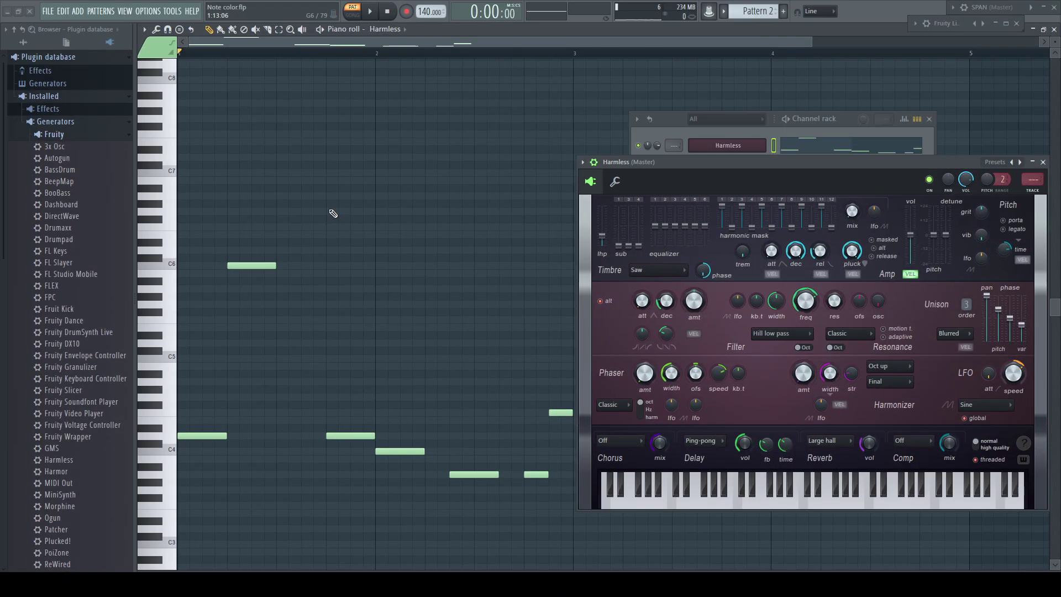
- Play the Harmless melody, then select note colour group 16, Filter frequency
key("space")
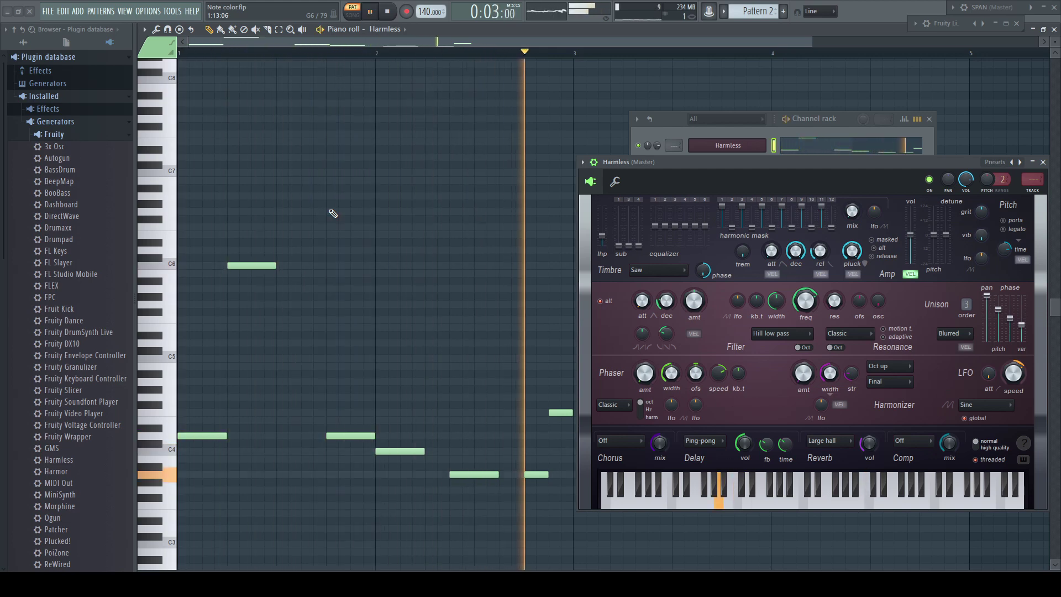
key("space")
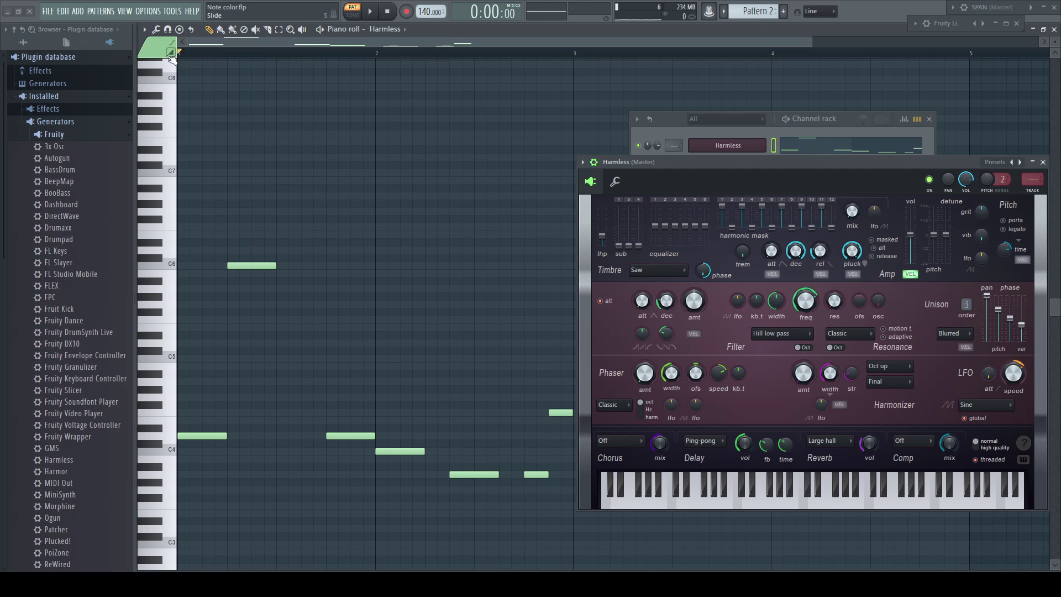
left_click(152, 46)
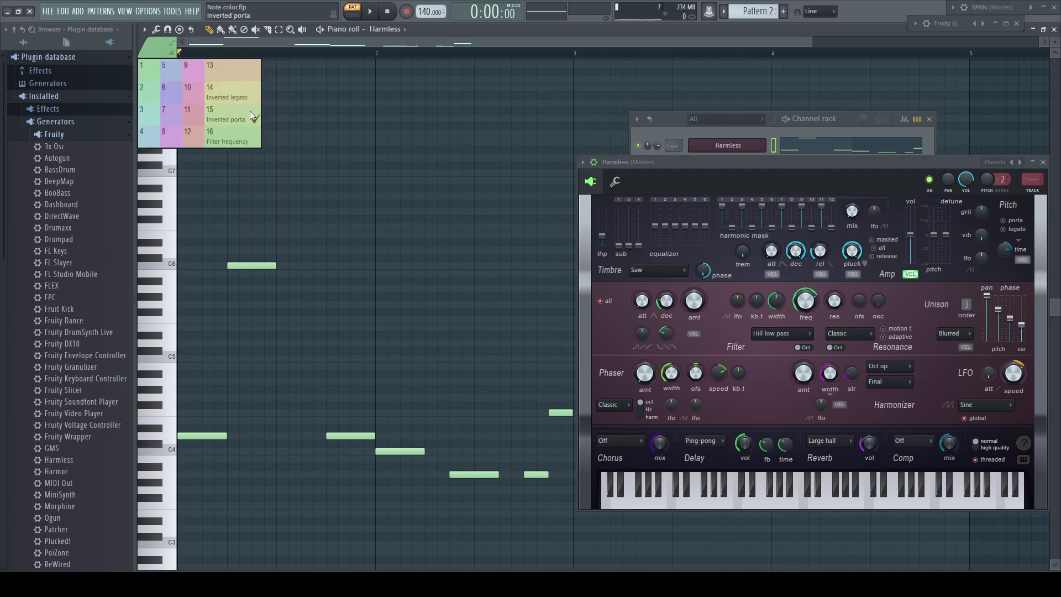
left_click(246, 142)
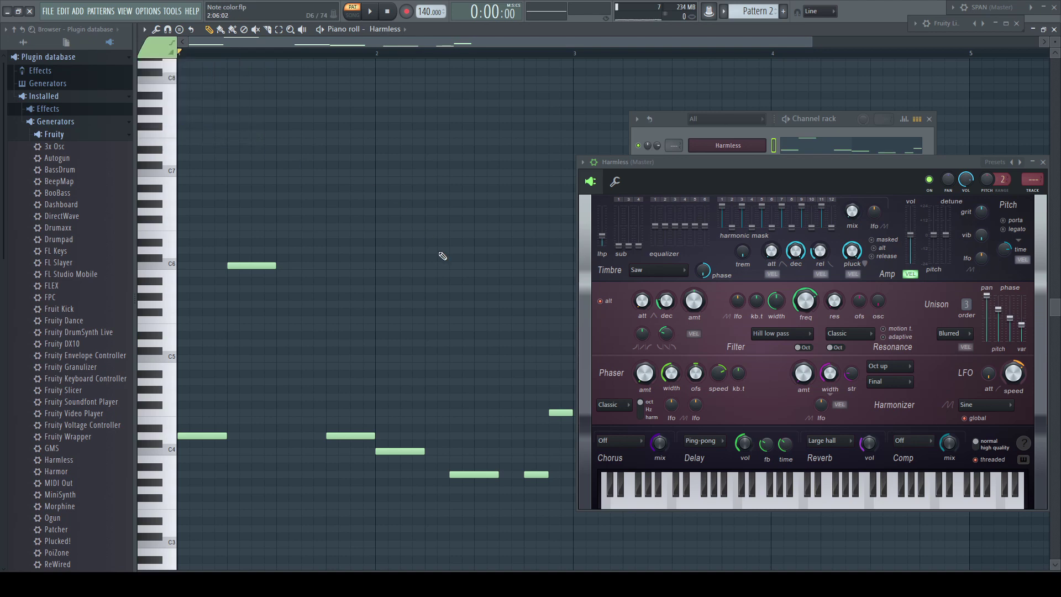
- Draw notes at C8, the lowest visible row and C7, then play them back
left_click(380, 82)
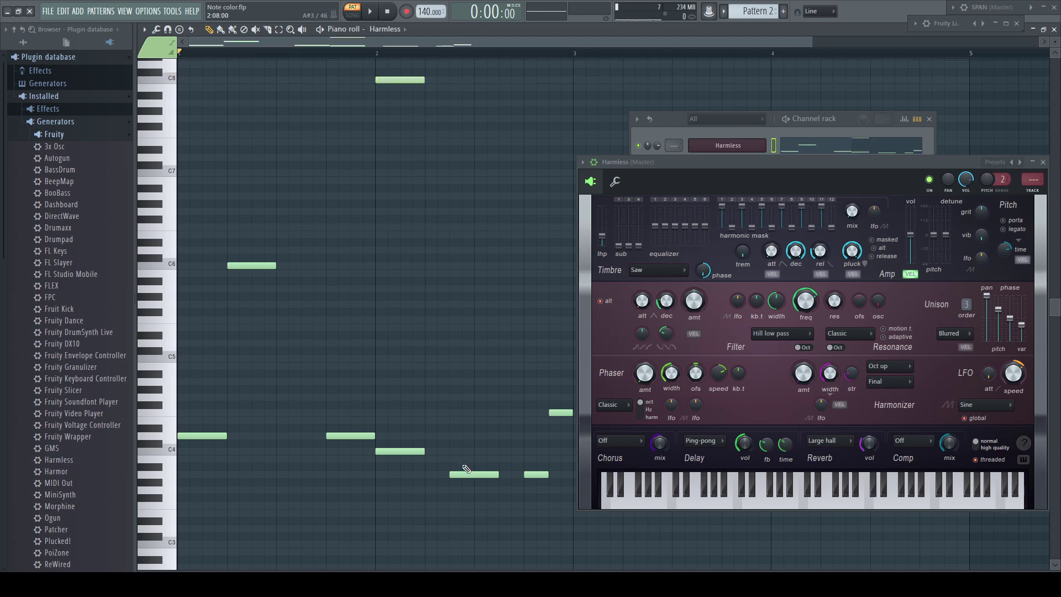
left_click(459, 570)
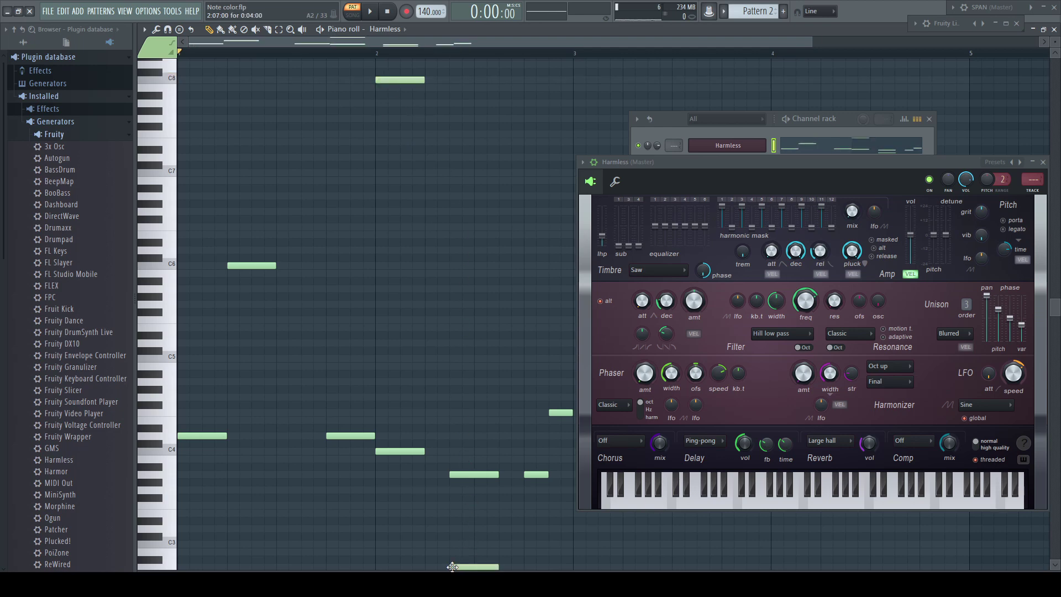
left_click(530, 174)
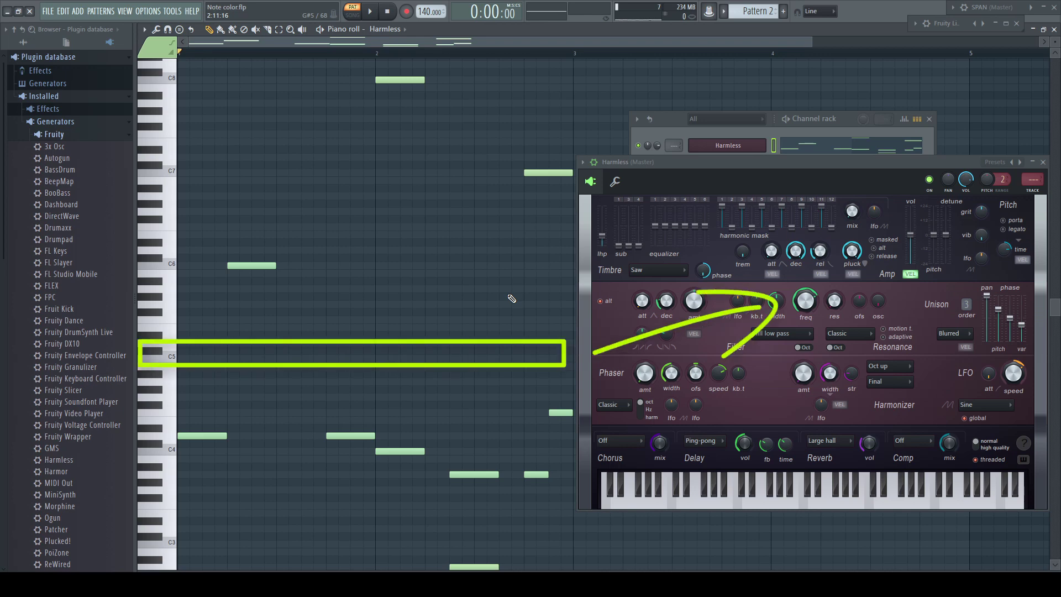
key("space")
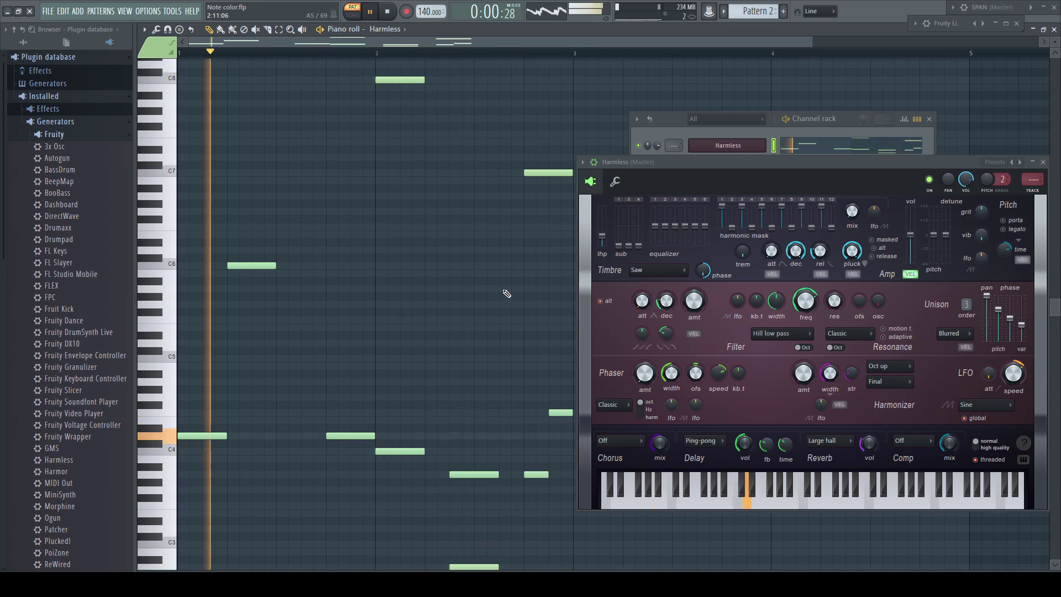
key("space")
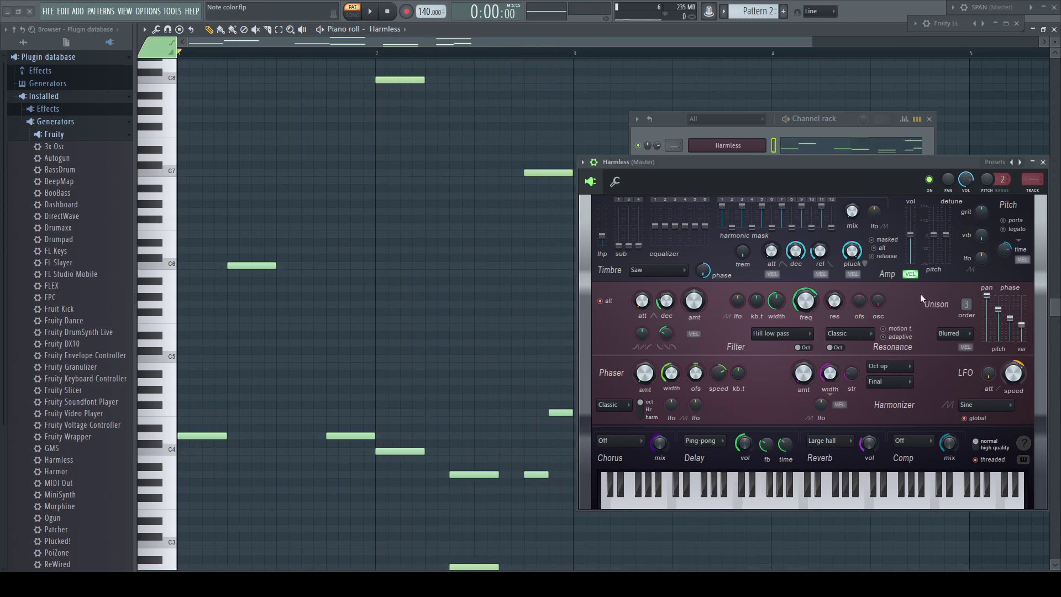
- Turn on Harmless portamento and play the melody to hear the glide
left_click(1004, 220)
key("space")
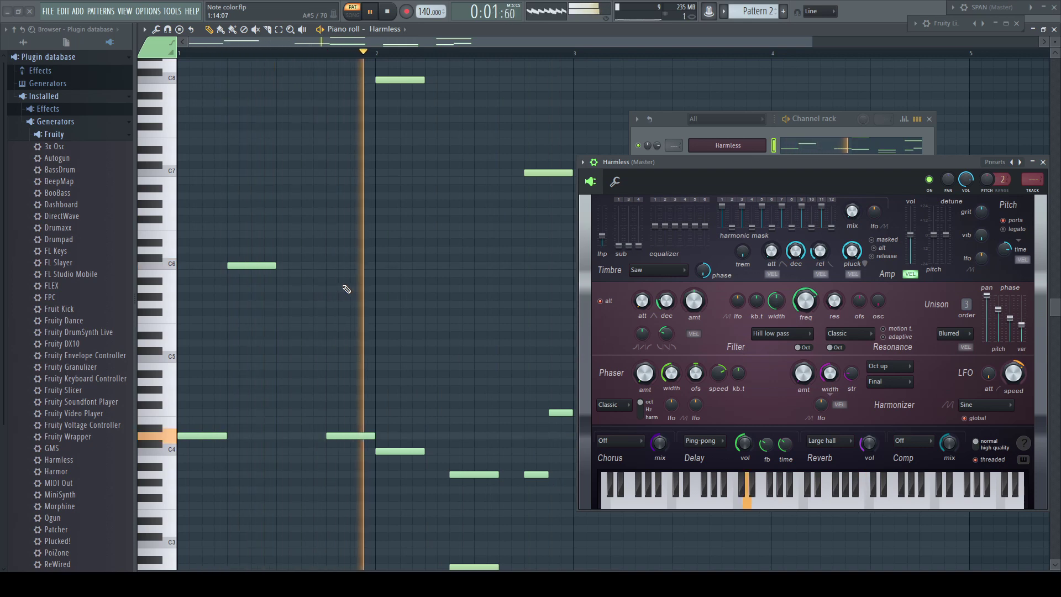
key("space")
- Replay the melody with two notes selected, then select only the C6 note near bar 1.5
left_click_drag(244, 225, 352, 457)
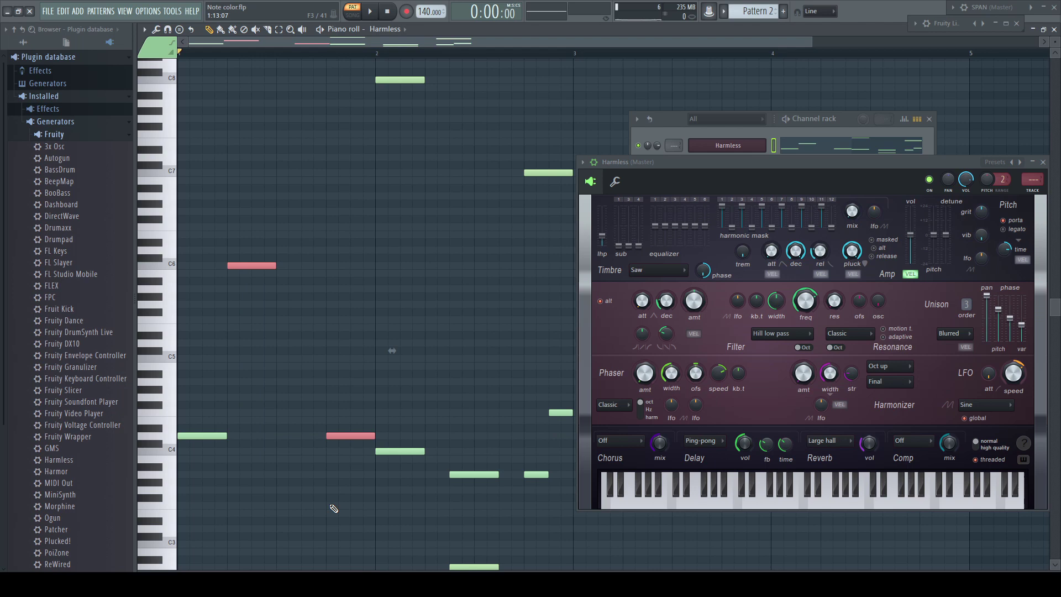
key("space")
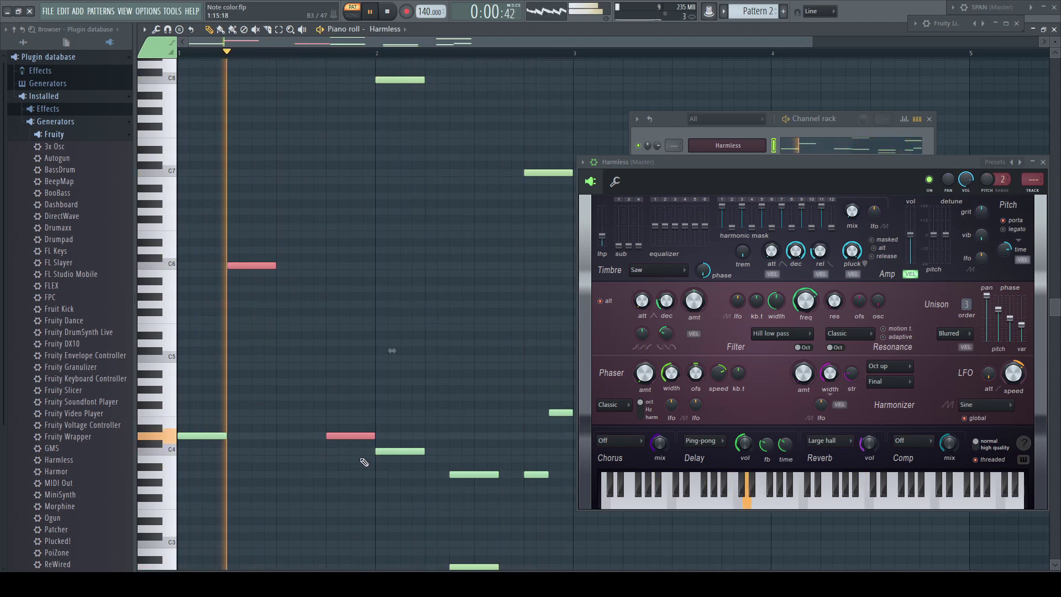
key("space")
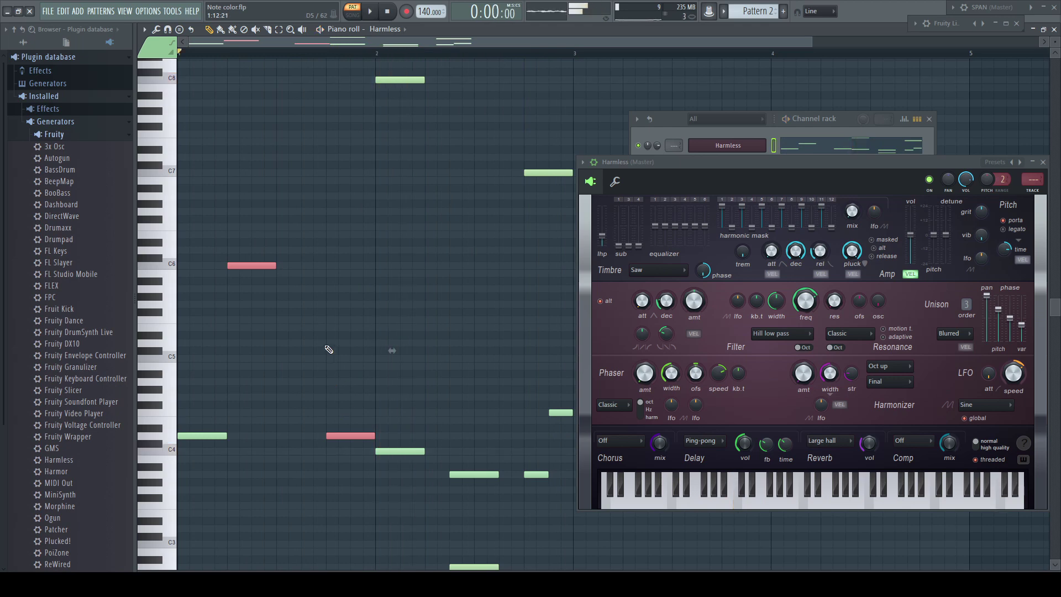
key("ctrl+d")
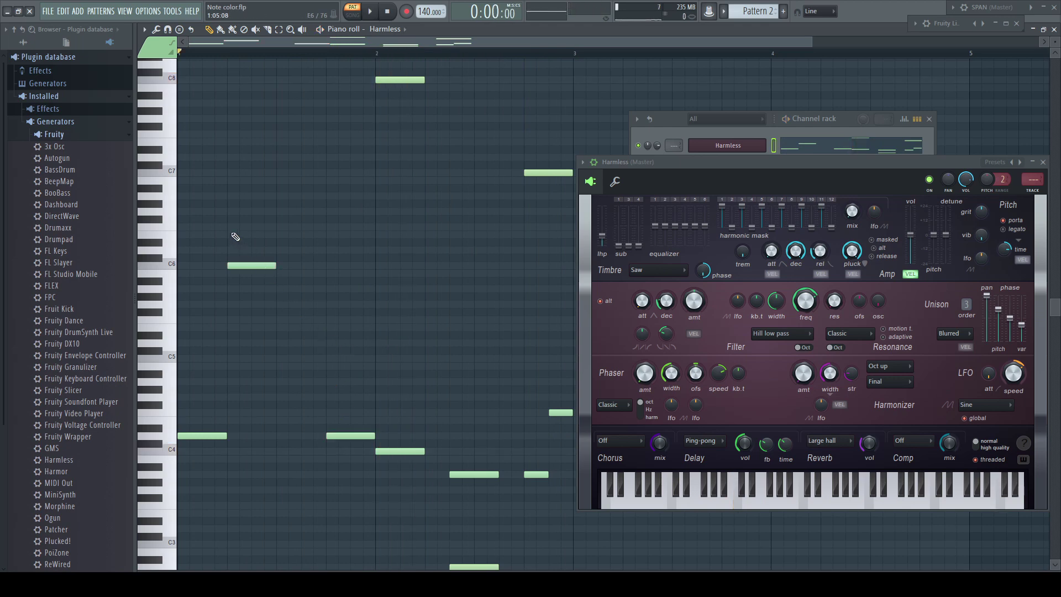
left_click_drag(233, 232, 269, 301)
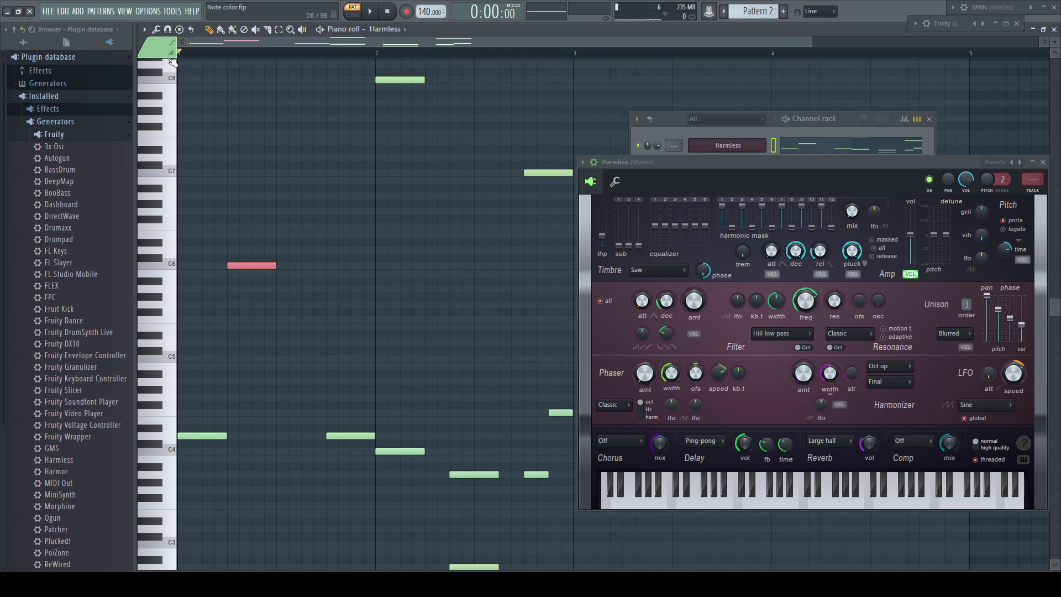
- Assign the selected C6 note to colour group 15, Inverted porta
left_click(157, 48)
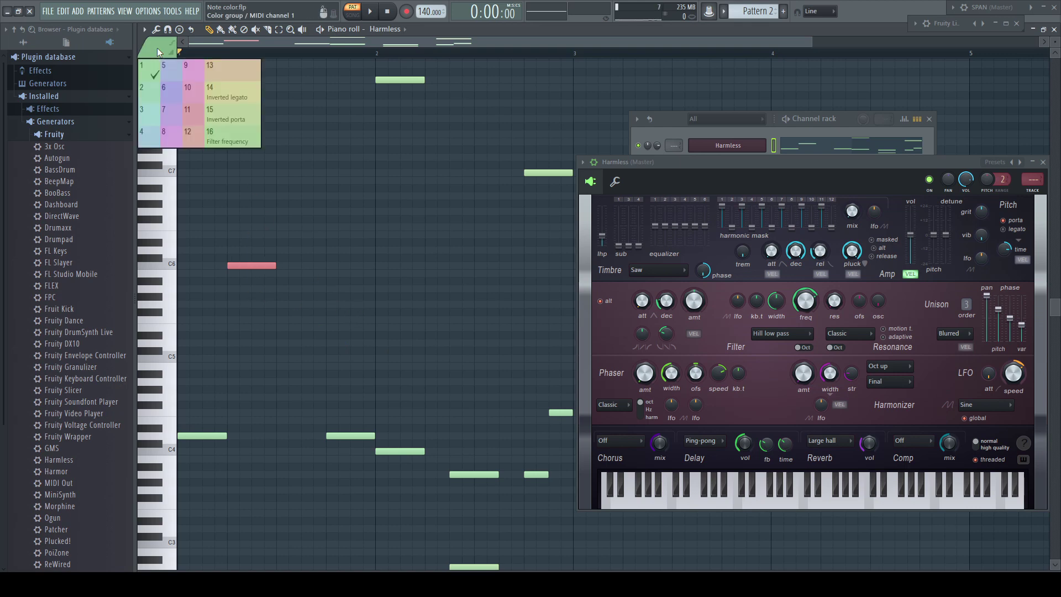
left_click(244, 115)
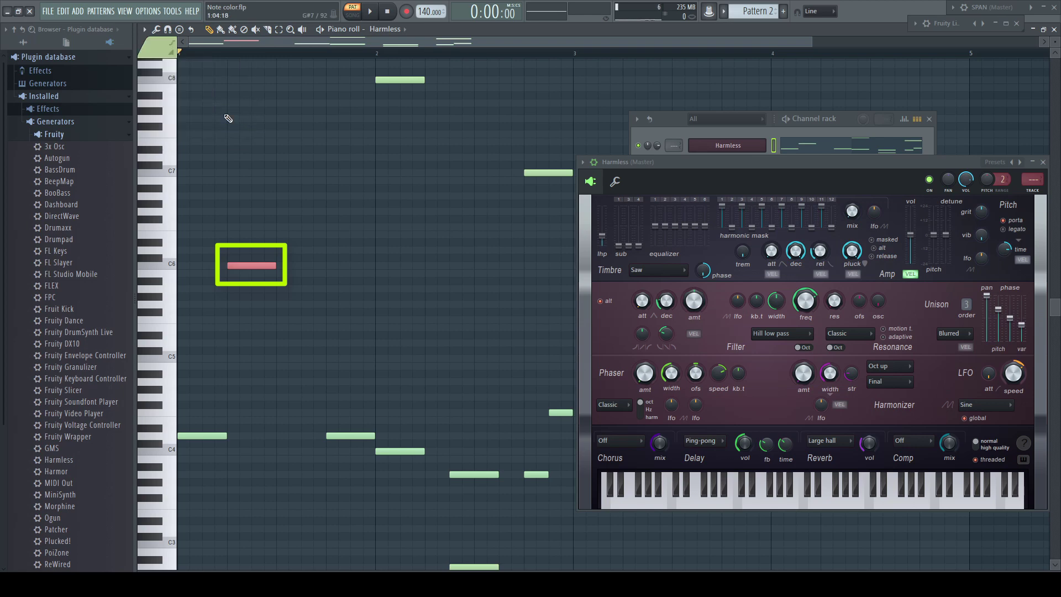
key("ctrl+d")
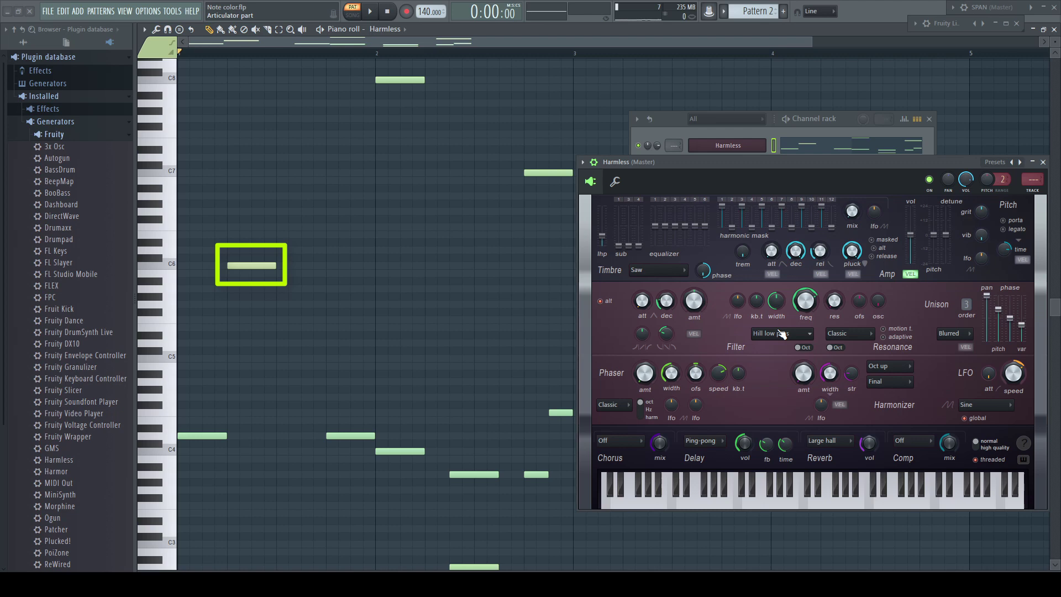
- Play the melody to hear the change, then switch to Pattern 3
key("space")
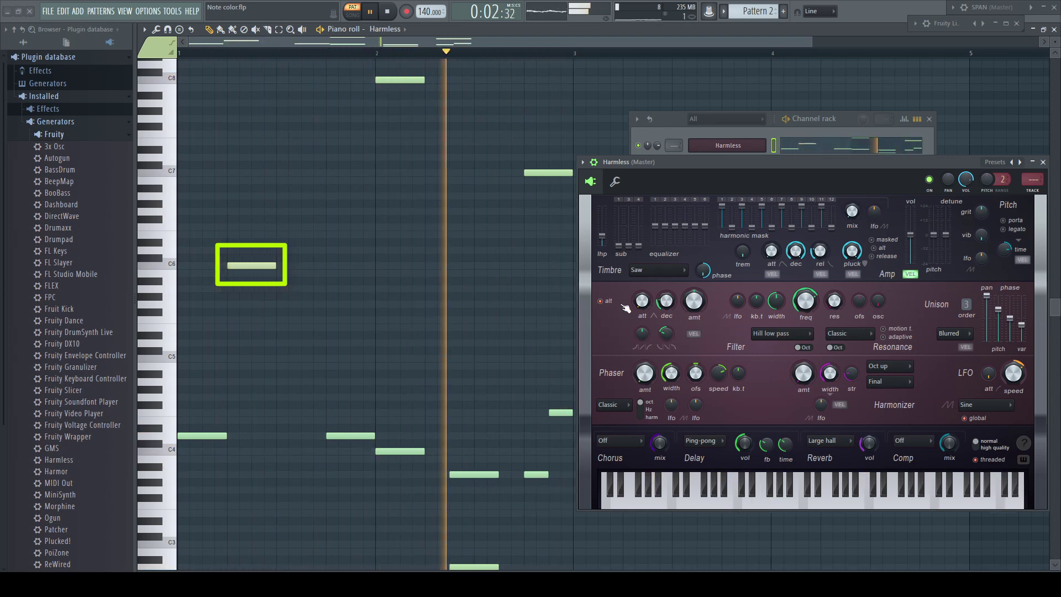
key("space")
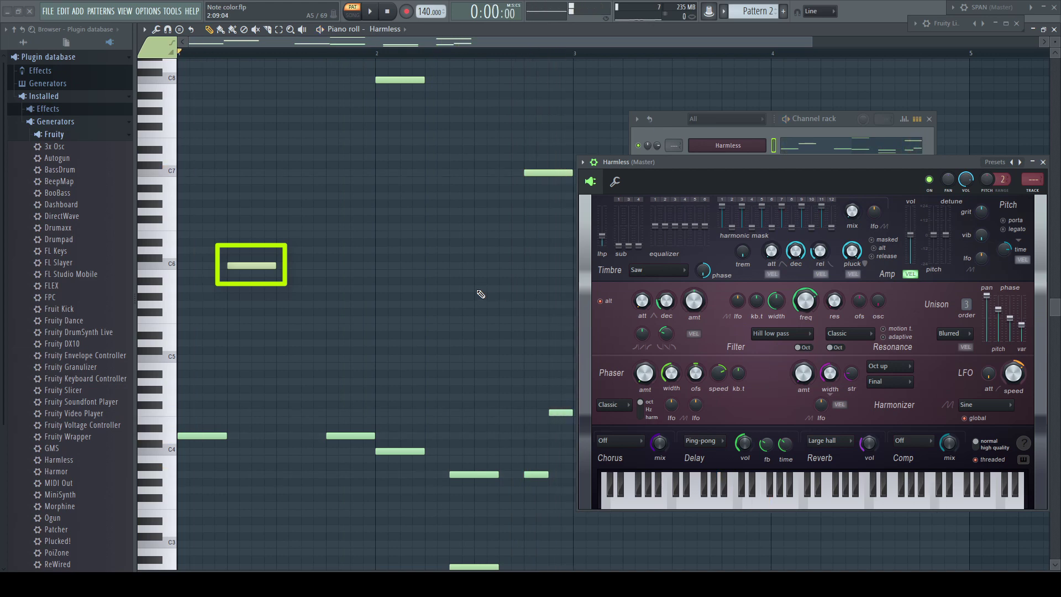
key("KP_Add")
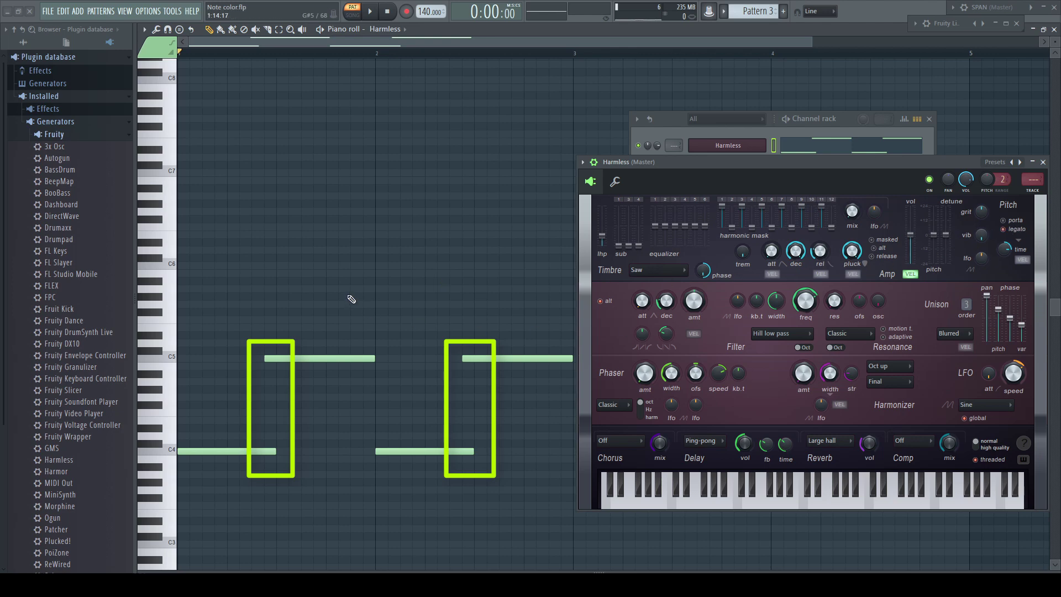
- Play Pattern 3, then select its later C5 and C4 notes
key("space")
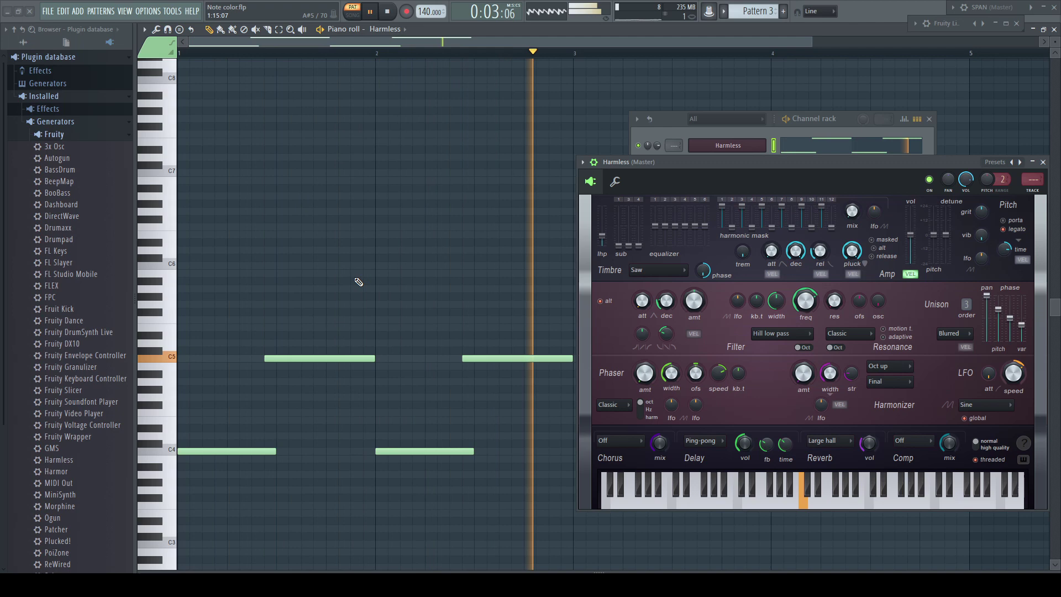
key("space")
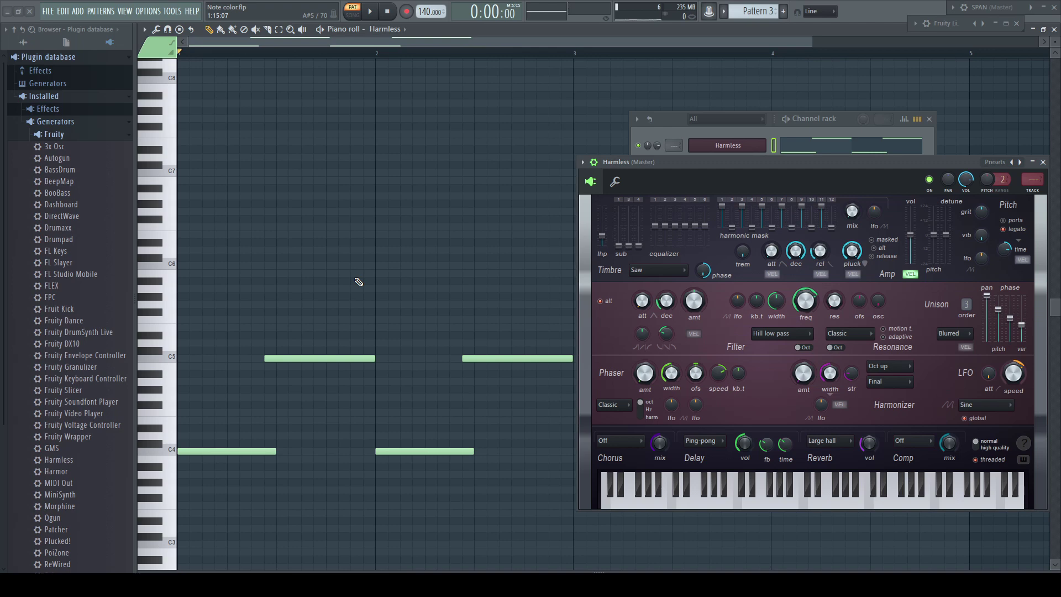
left_click_drag(418, 300, 527, 489)
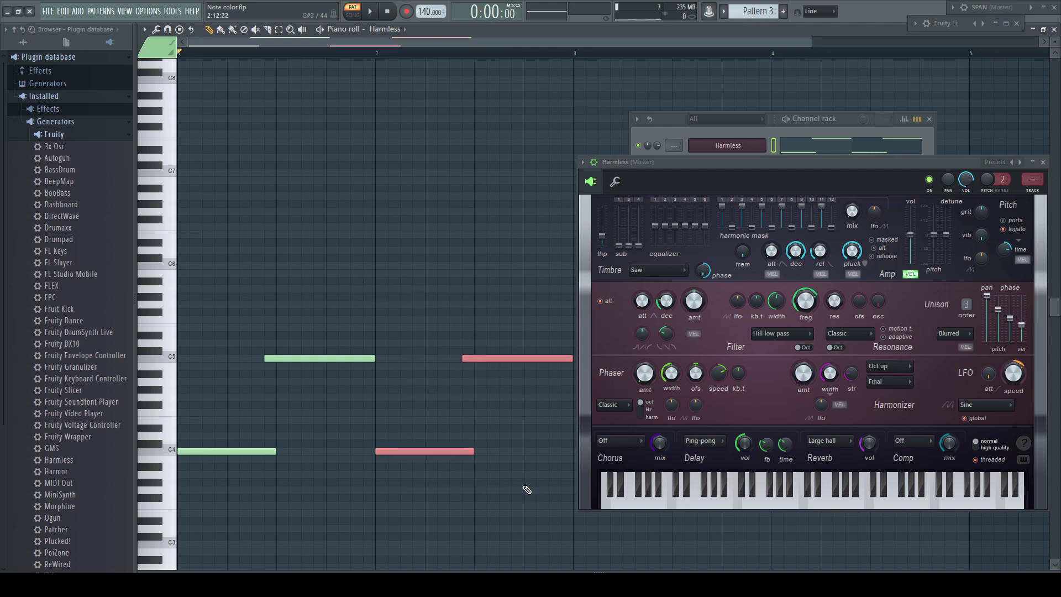
- Put those notes on colour group 14, Inverted legato, and play the pattern back
left_click(154, 44)
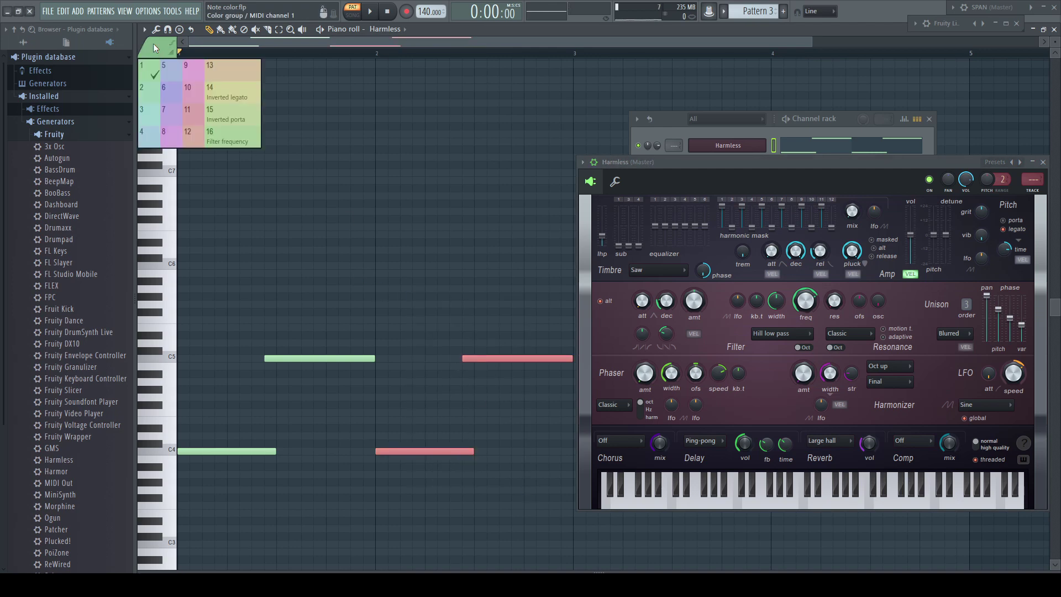
left_click(247, 89)
left_click(232, 93)
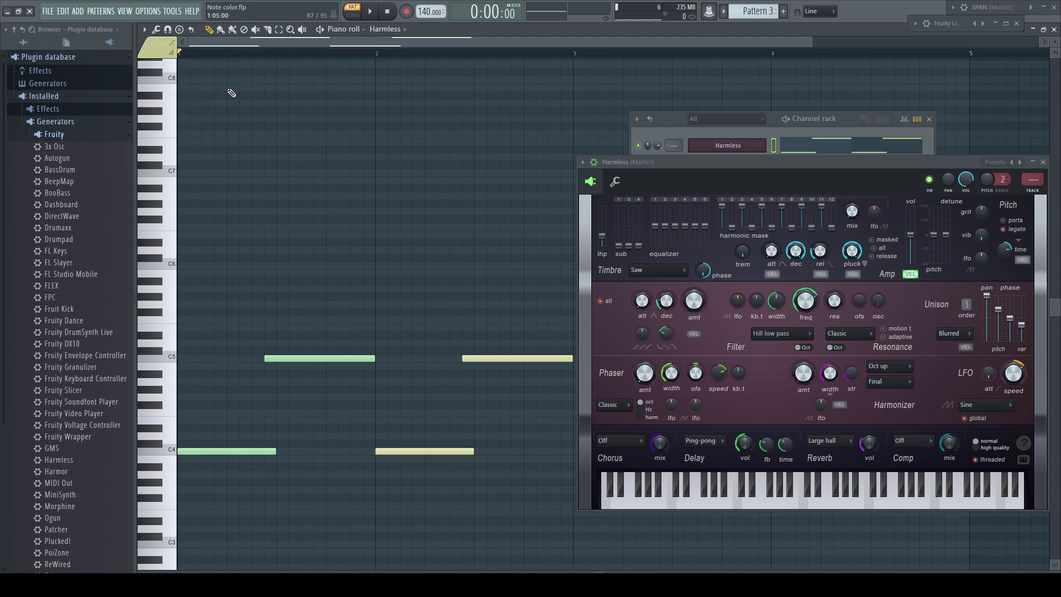
key("space")
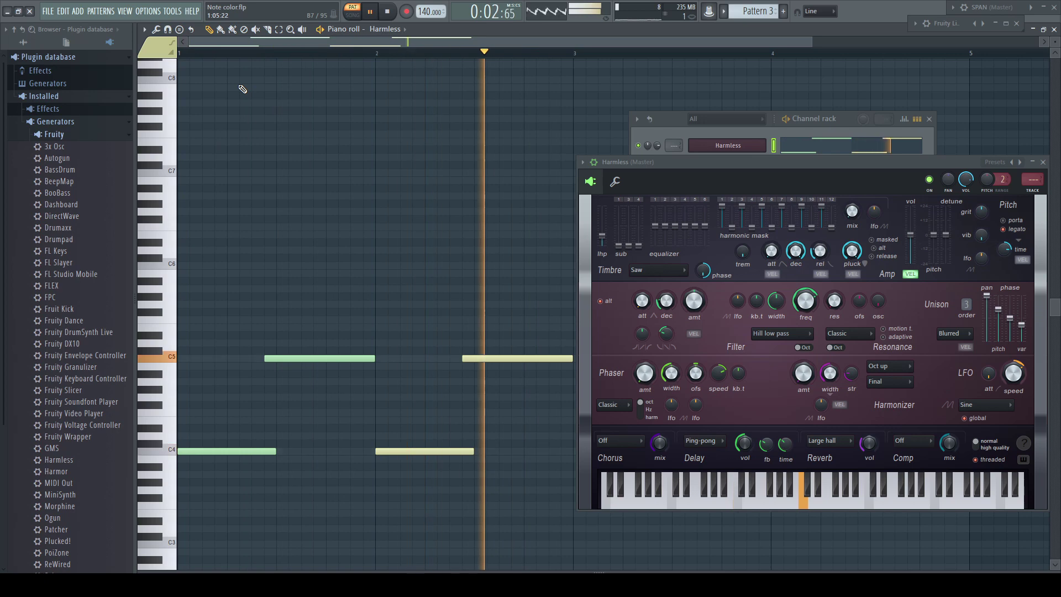
key("space")
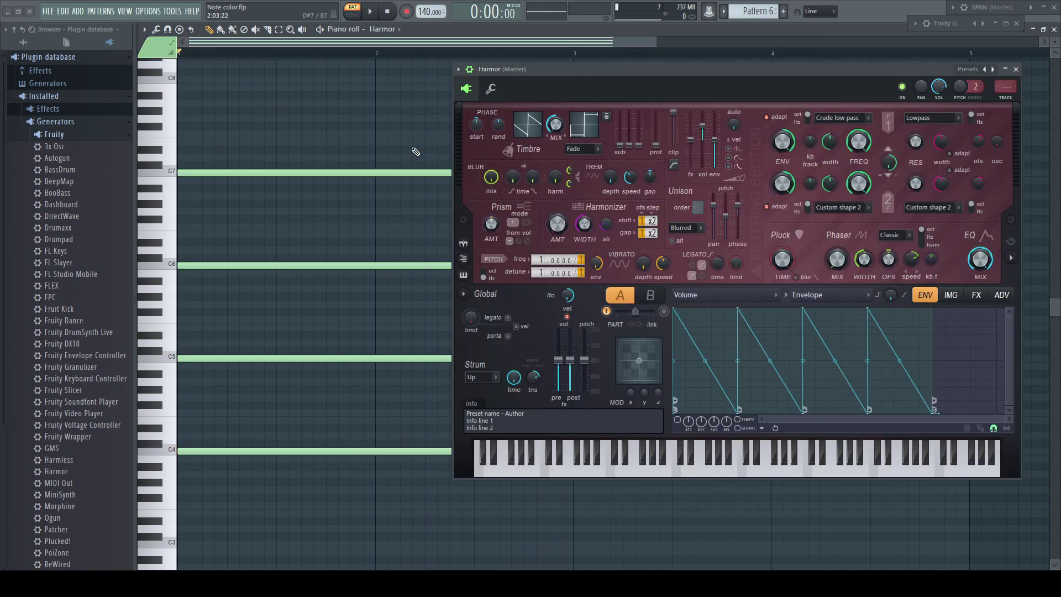
- Check the colour groups Harmor offers and play the Harmor chord
left_click(163, 50)
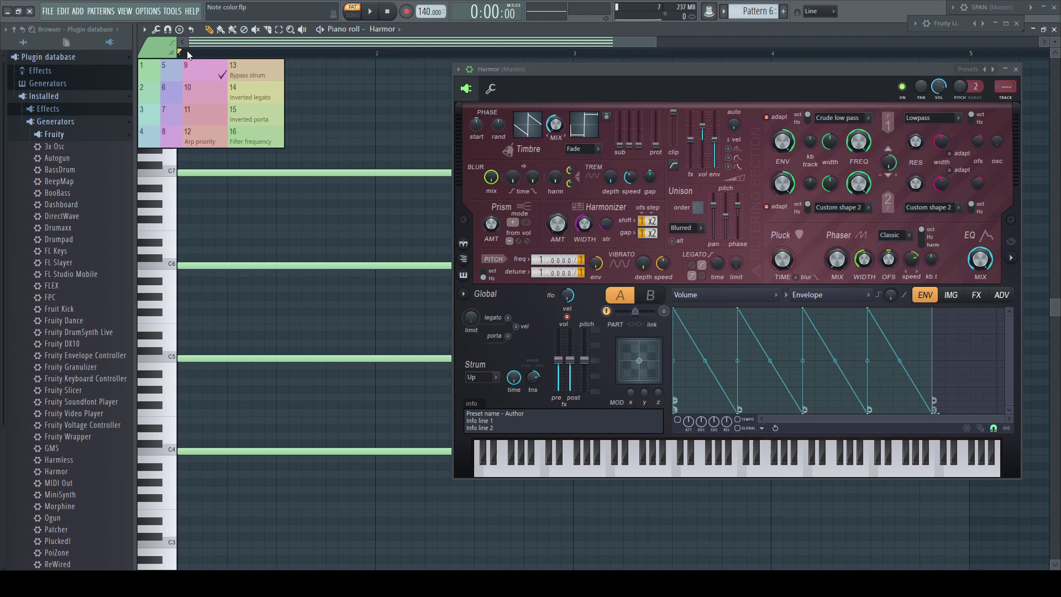
left_click(166, 48)
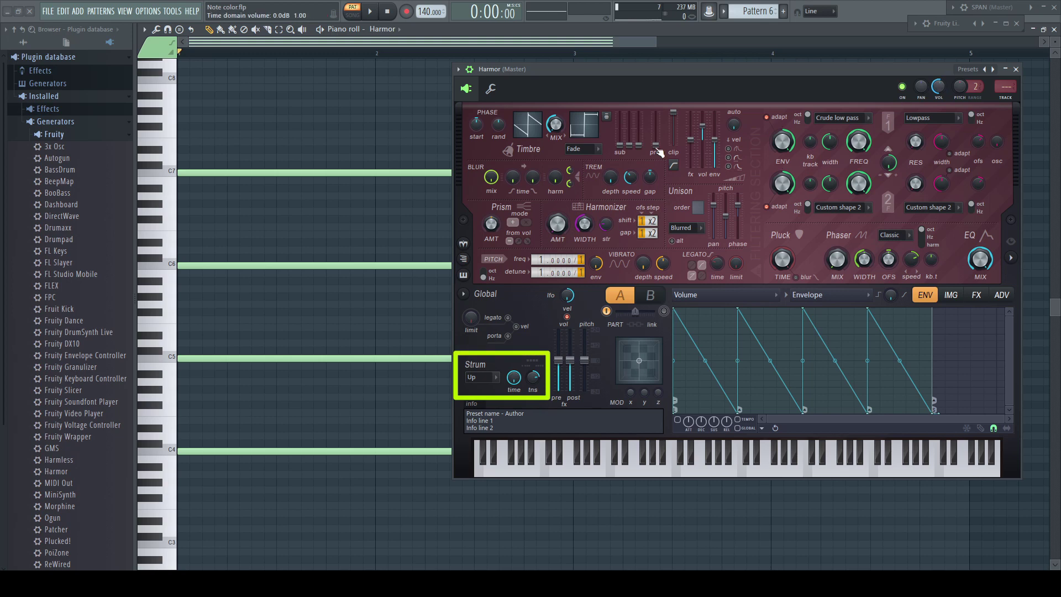
key("space")
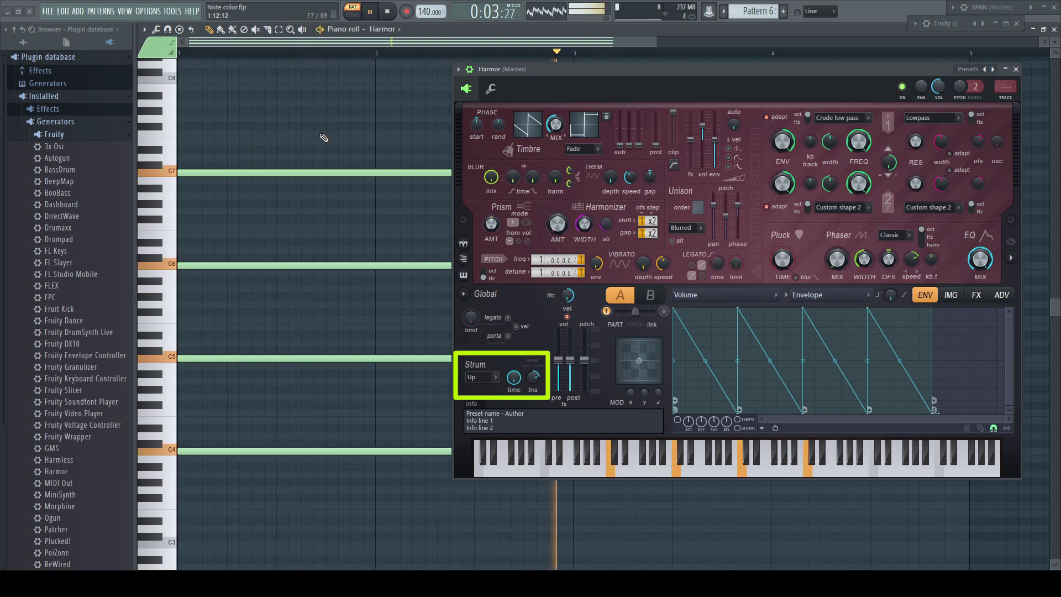
key("space")
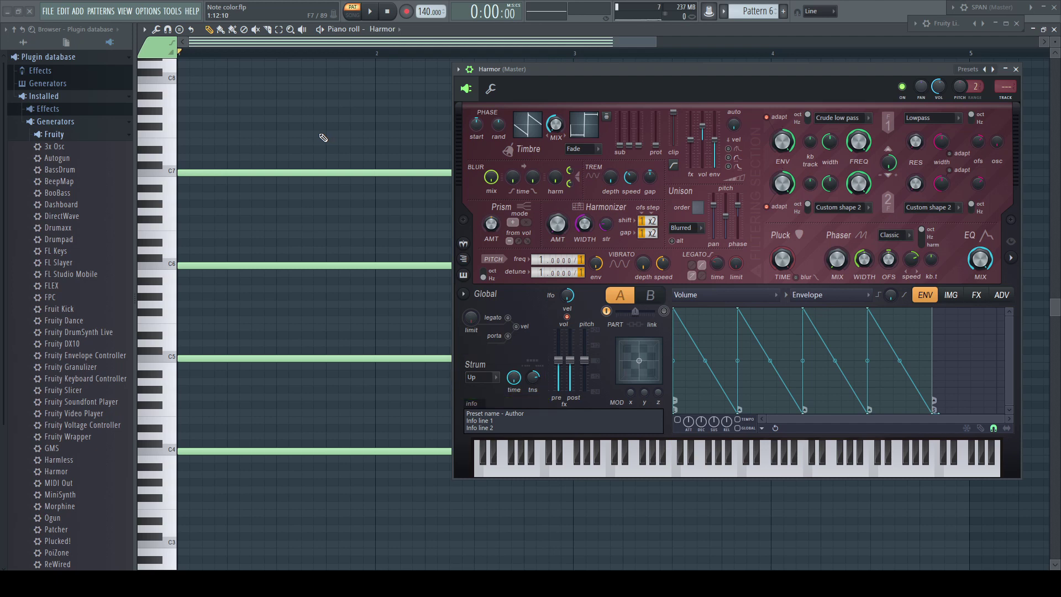
- Put the top C7 note on colour group 13, Bypass strum, and replay the chord
left_click_drag(320, 132, 350, 202)
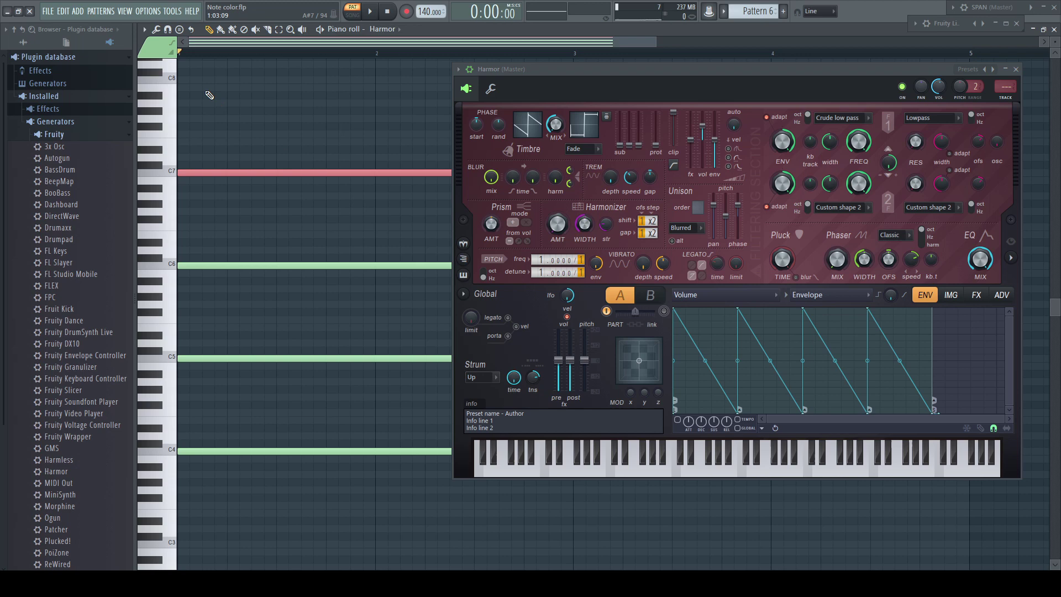
left_click(160, 49)
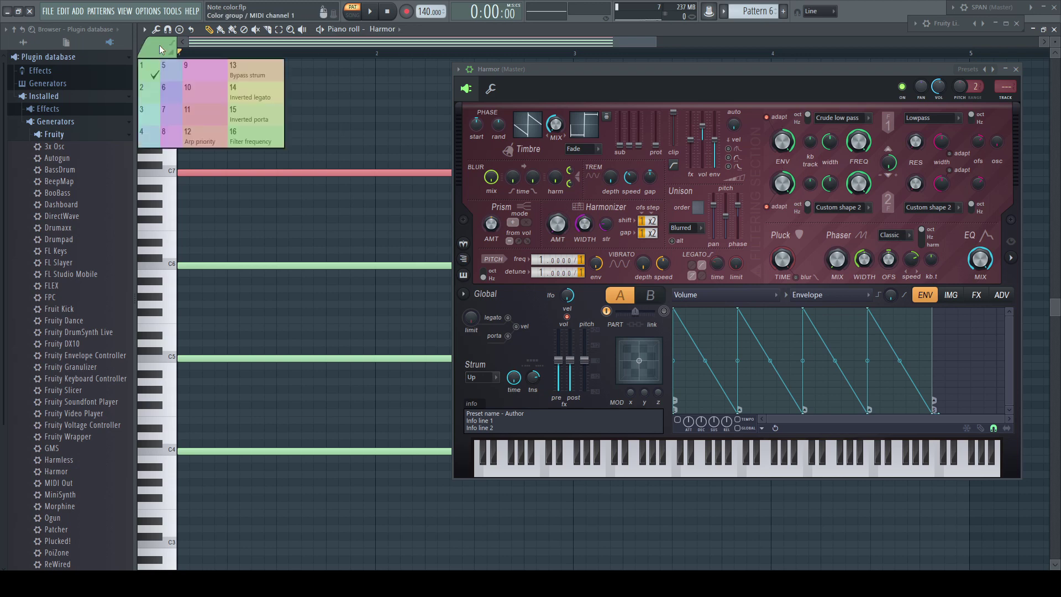
left_click(249, 71)
key("ctrl+d")
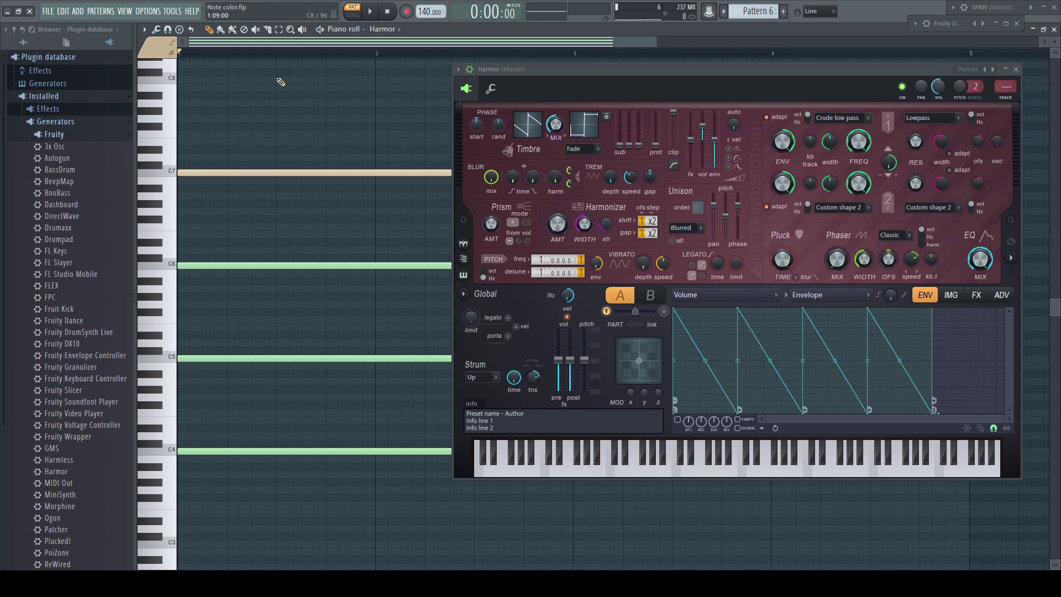
key("space")
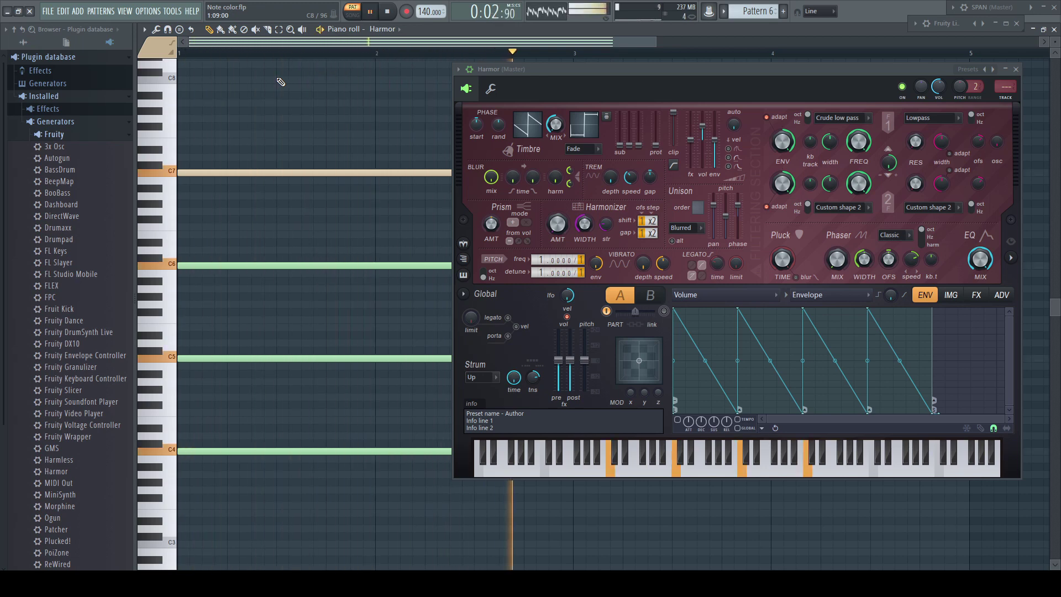
key("space")
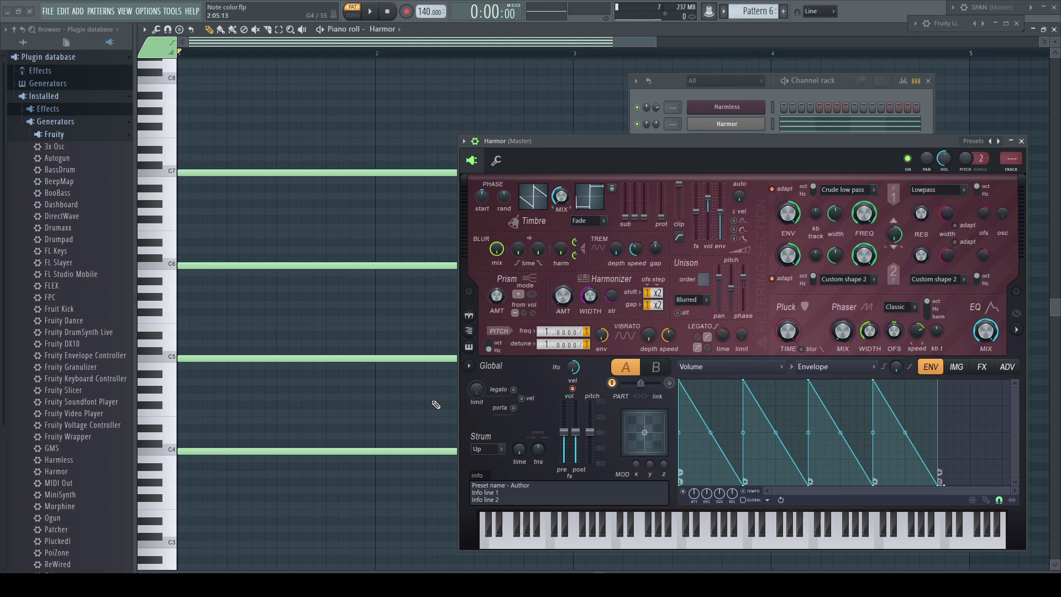
- Replay the chord, put its C6 note on colour group 12, Arp priority, and listen again
key("space")
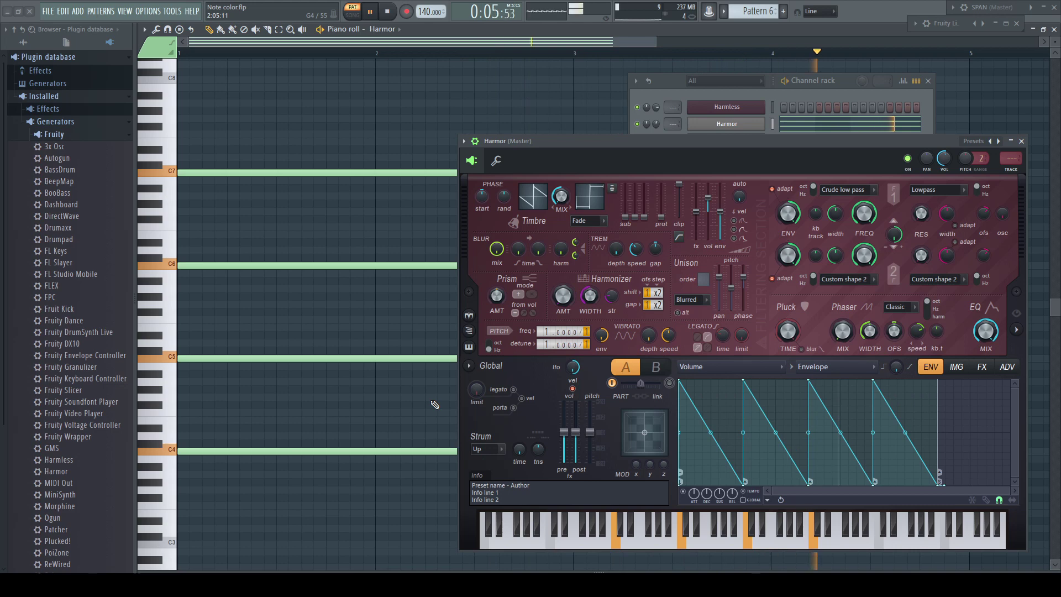
key("space")
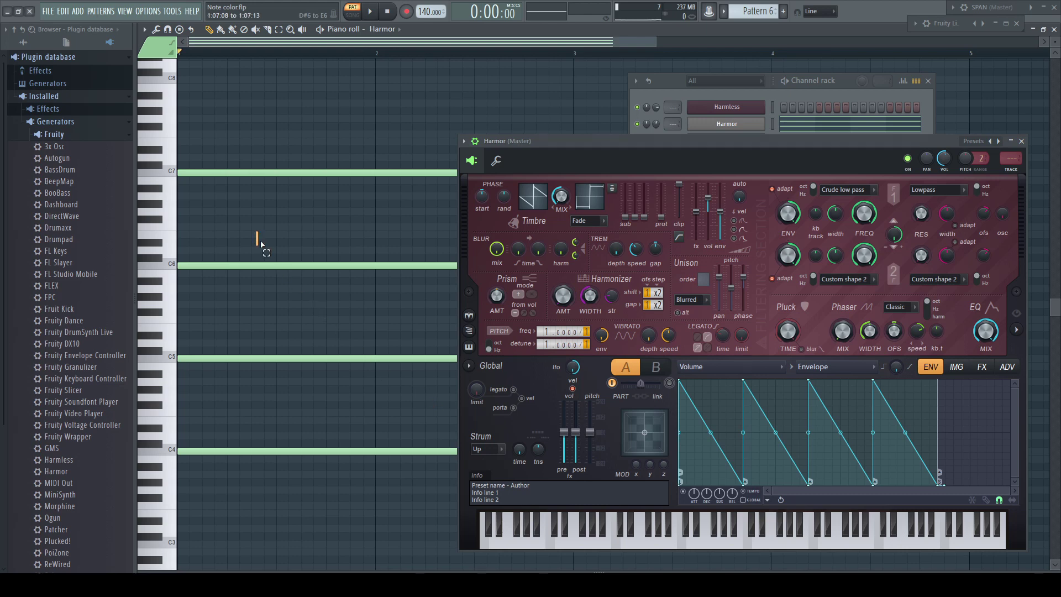
left_click(274, 266)
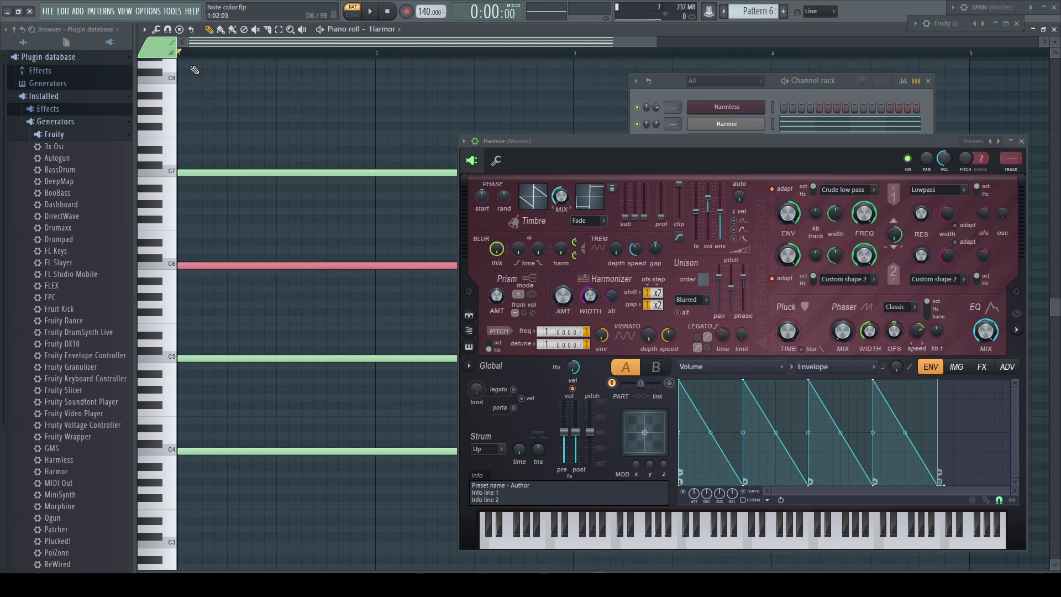
left_click(155, 48)
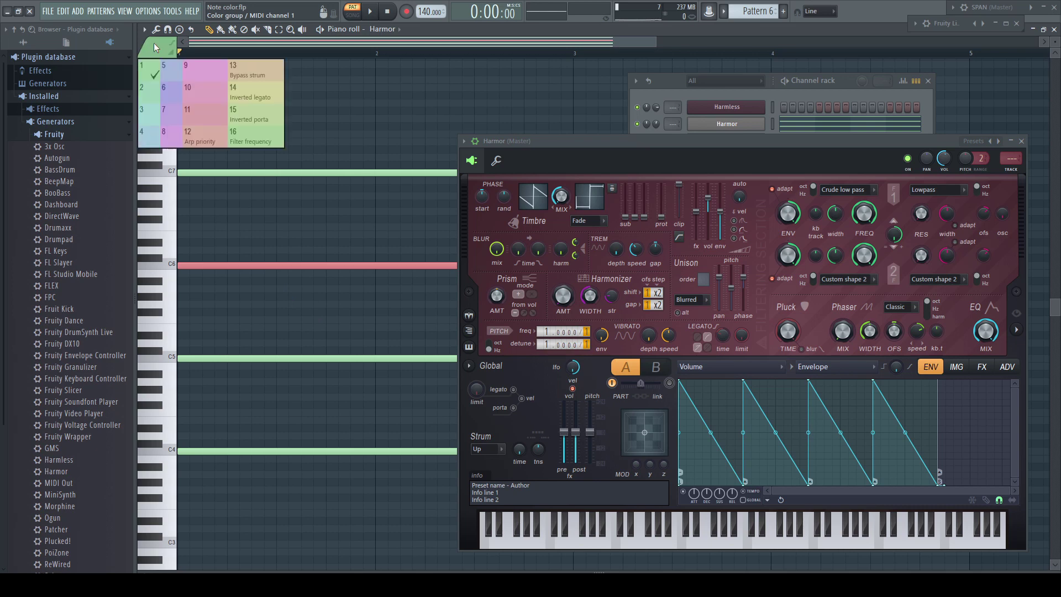
left_click(205, 133)
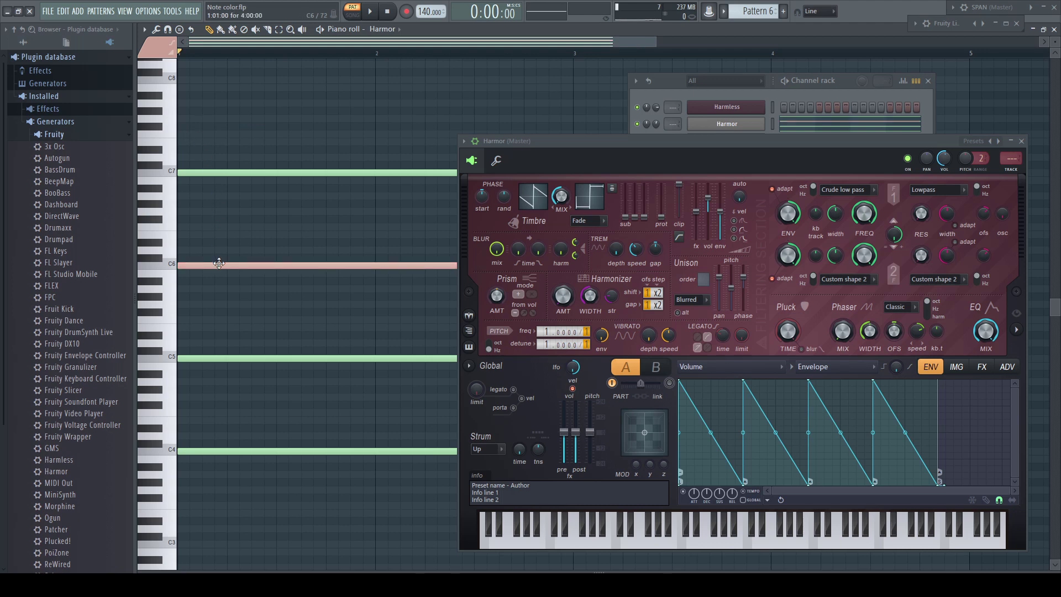
key("space")
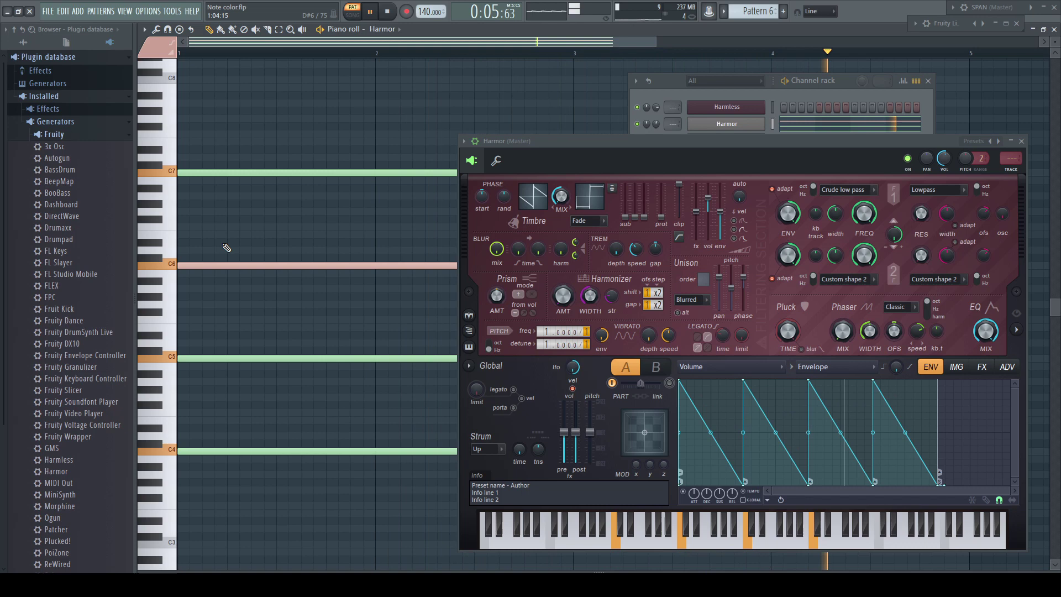
key("space")
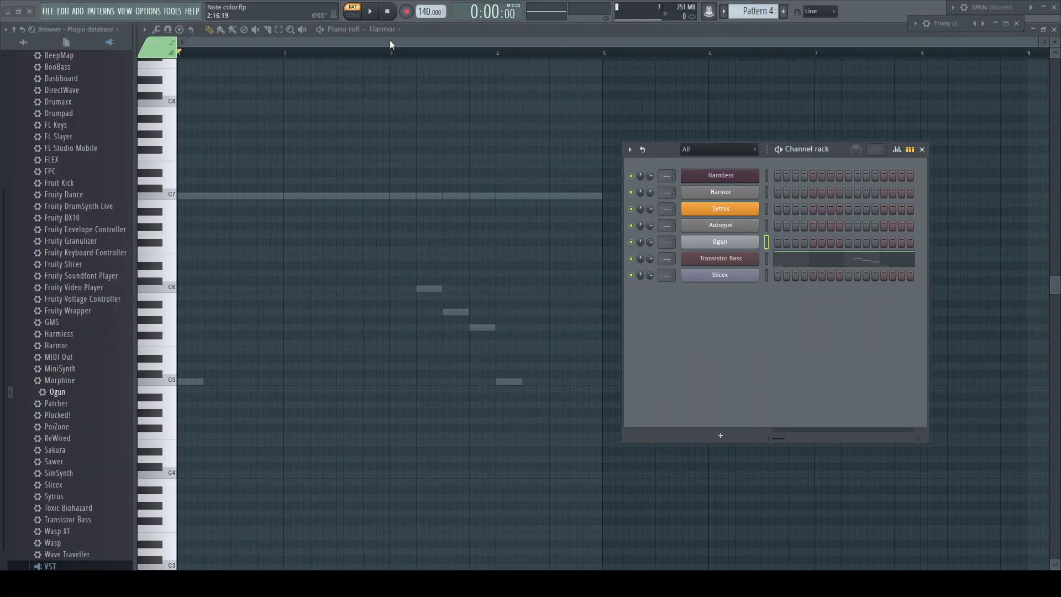
- Target Sytrus and then Autogun in the piano roll, checking each one's colour groups
left_click(393, 31)
left_click(393, 70)
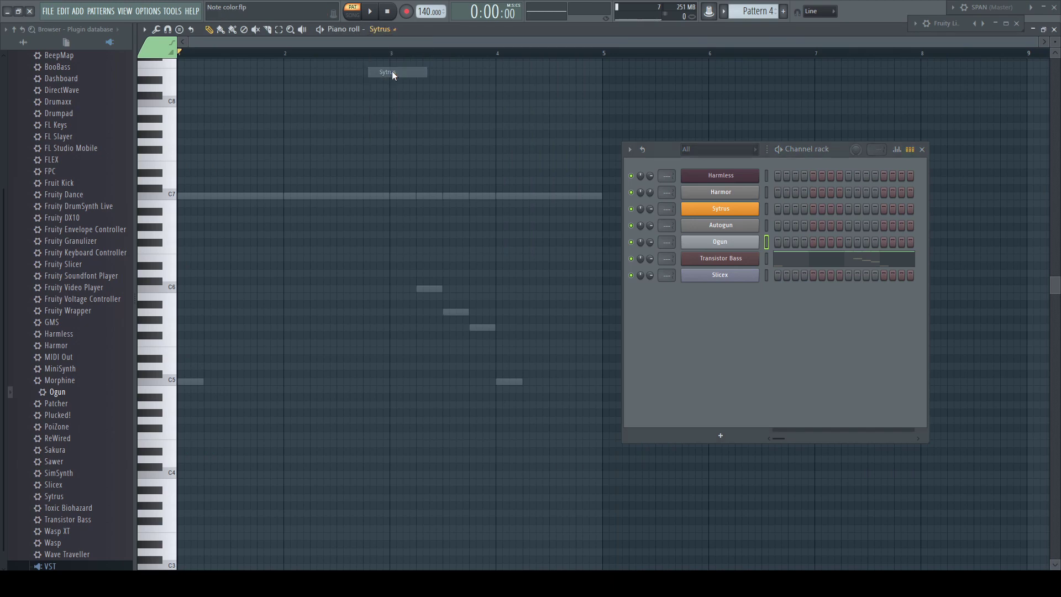
left_click(158, 48)
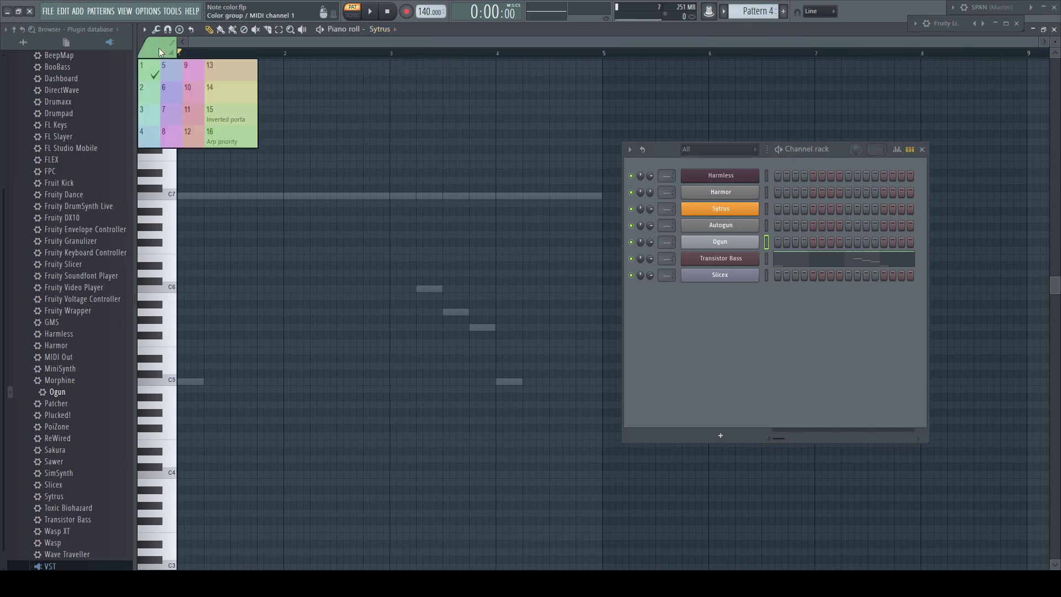
left_click(158, 47)
left_click(392, 30)
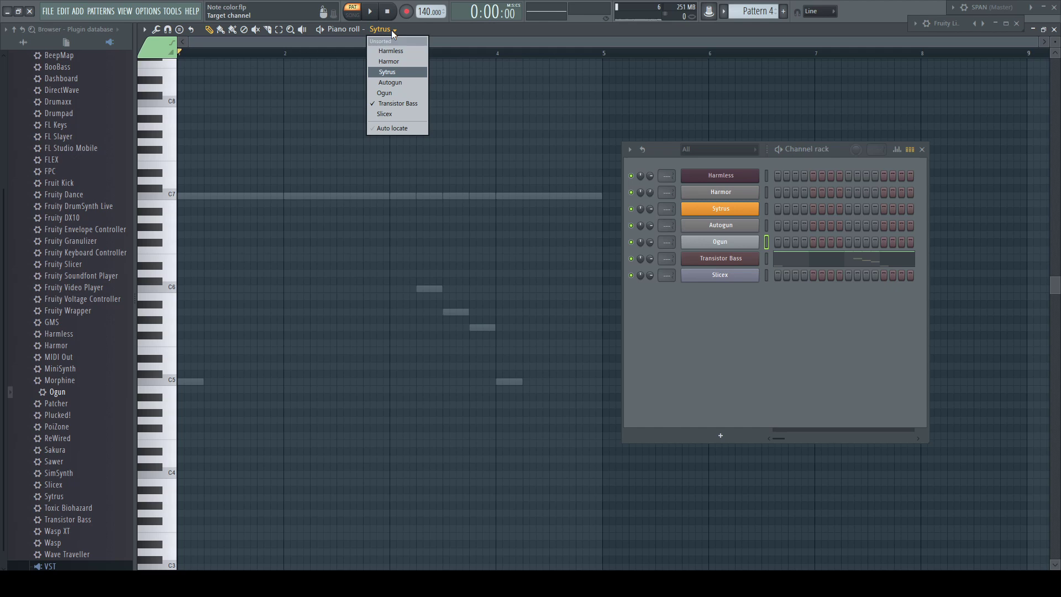
left_click(393, 82)
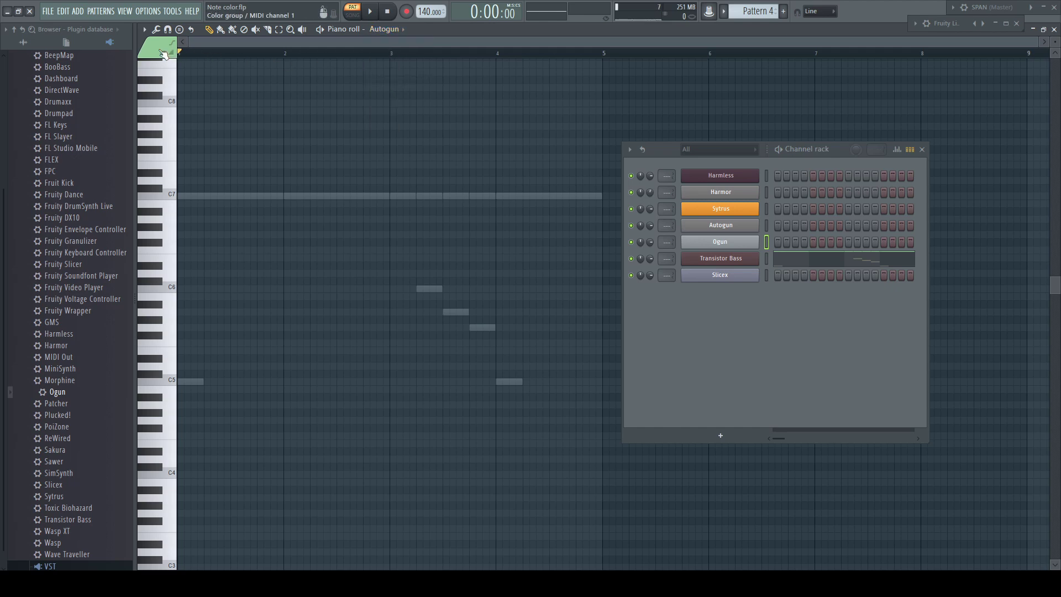
left_click(158, 49)
left_click(158, 49)
- Target Ogun and check its colour groups, then reopen the target channel list
left_click(394, 31)
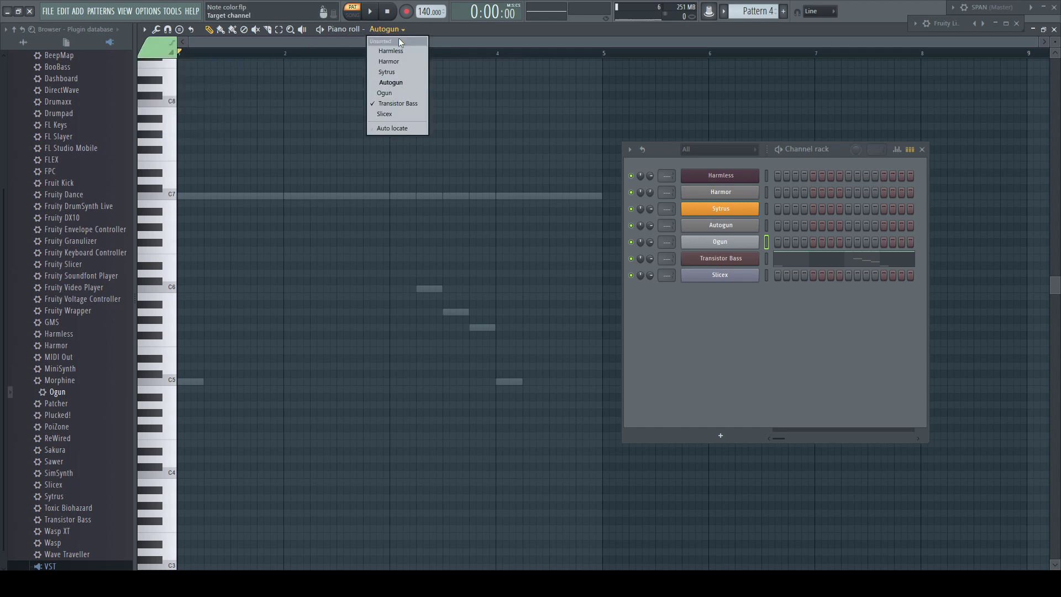
left_click(396, 94)
left_click(160, 49)
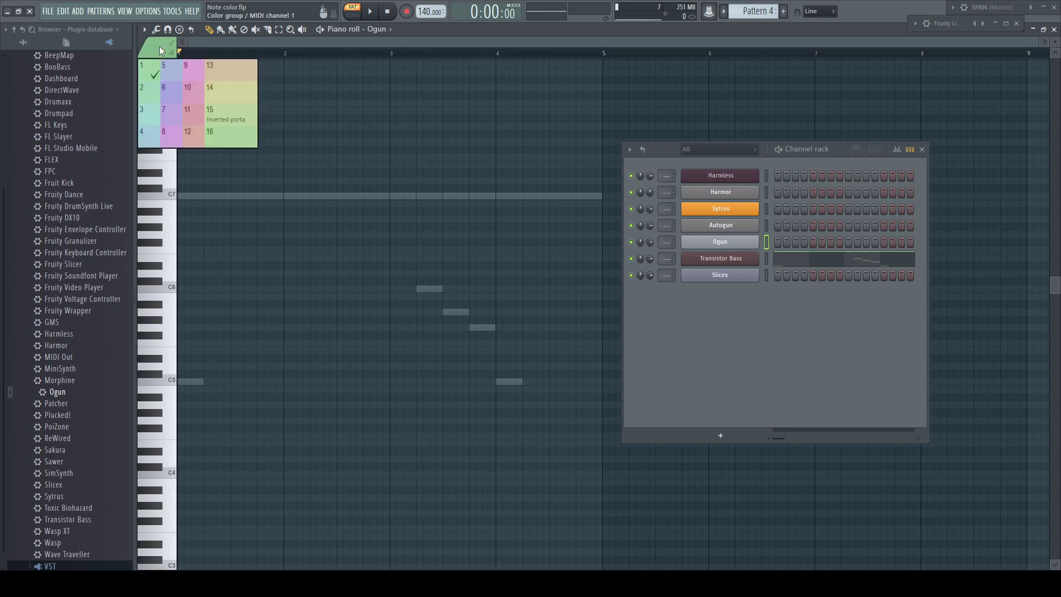
left_click(159, 49)
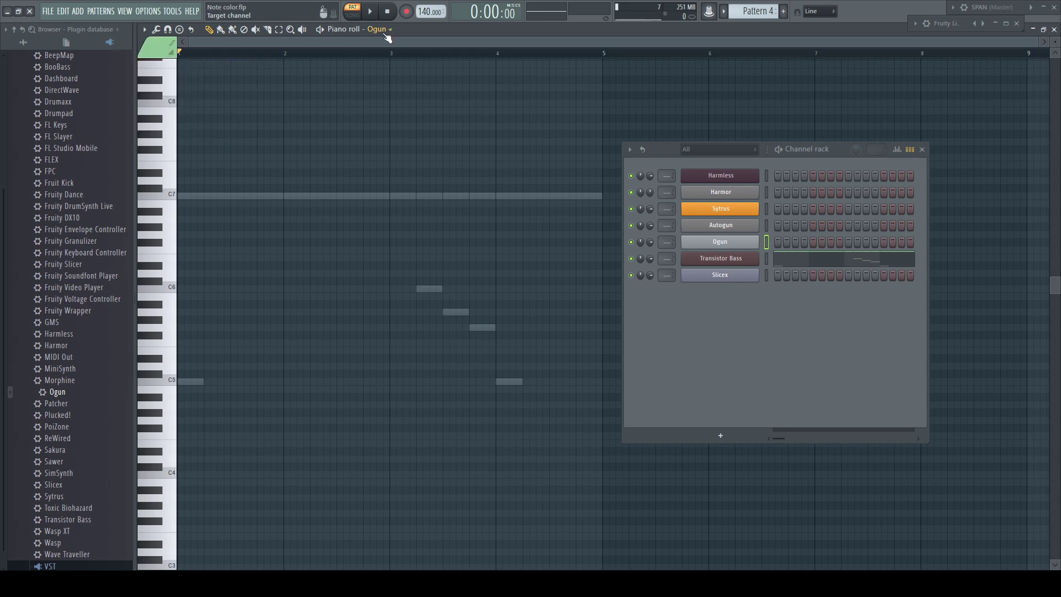
left_click(387, 31)
- Target Transistor Bass in the piano roll, open its plugin window and play the current pattern
left_click(395, 104)
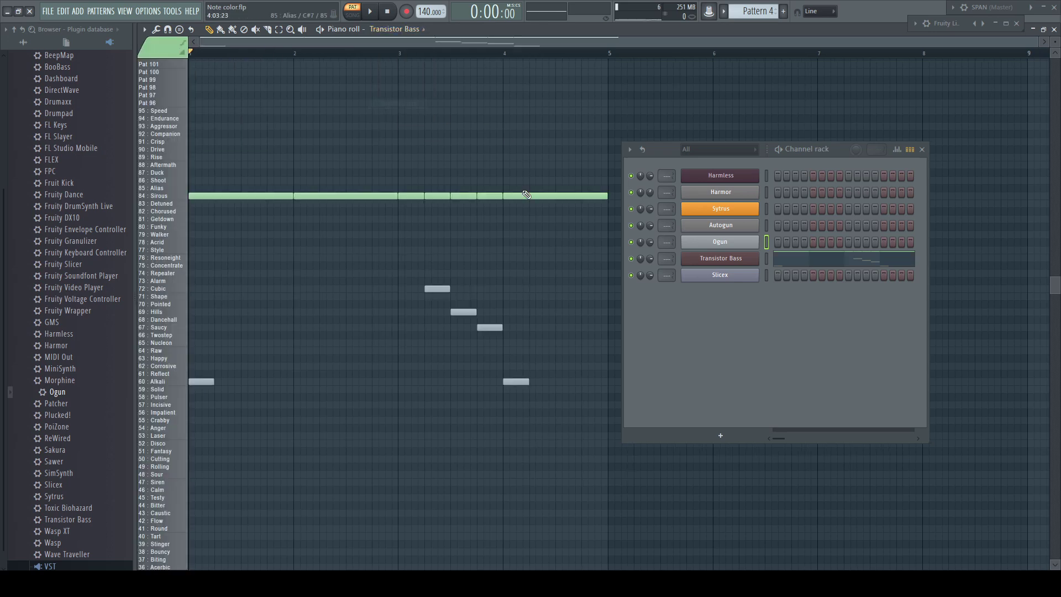
left_click(748, 261)
left_click_drag(702, 115, 732, 114)
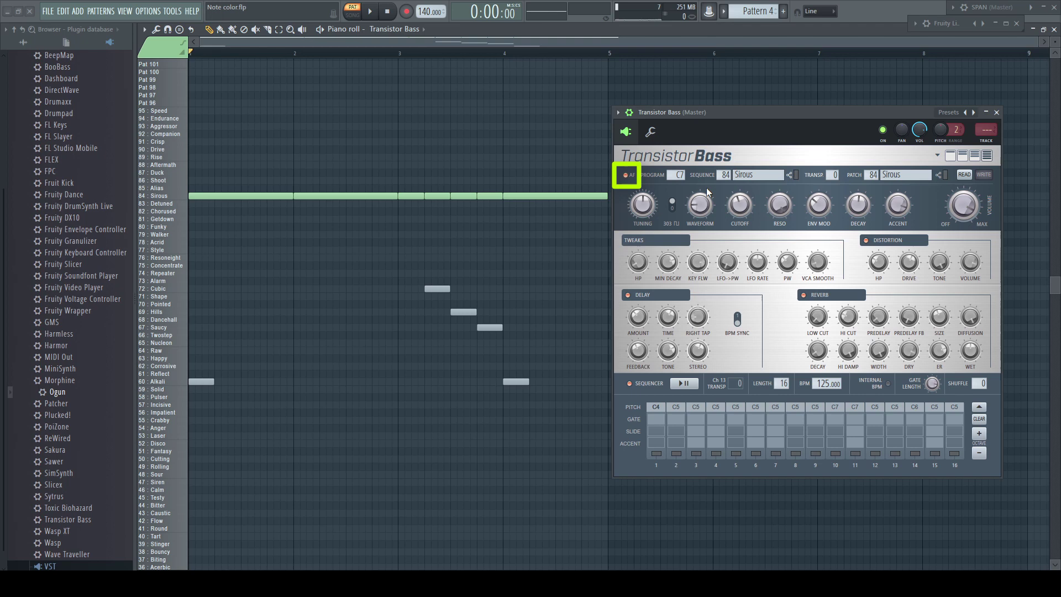
key("space")
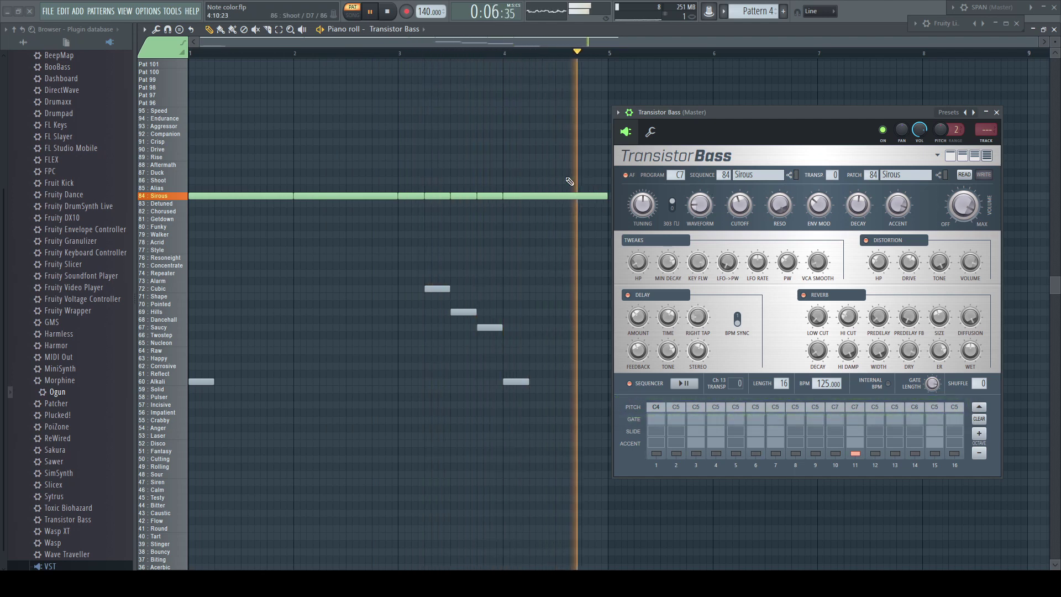
key("space")
- Step the long row-84 notes up through 85 Alias, 86 Shoot, 87 Duck while playing, then back down
left_click_drag(200, 154, 556, 230)
key("shift+Up")
key("space")
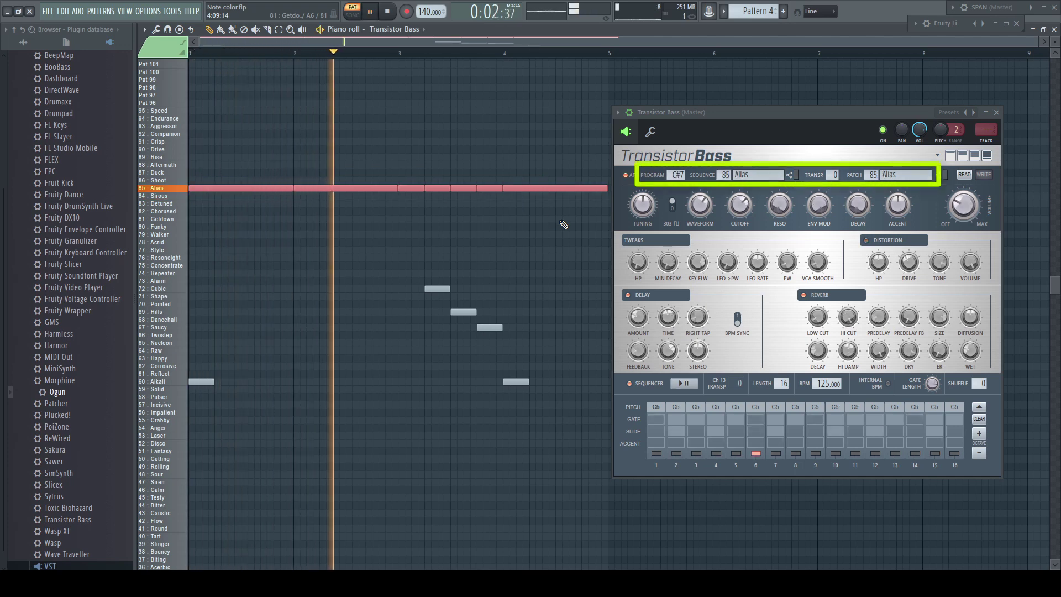
key("shift+Up")
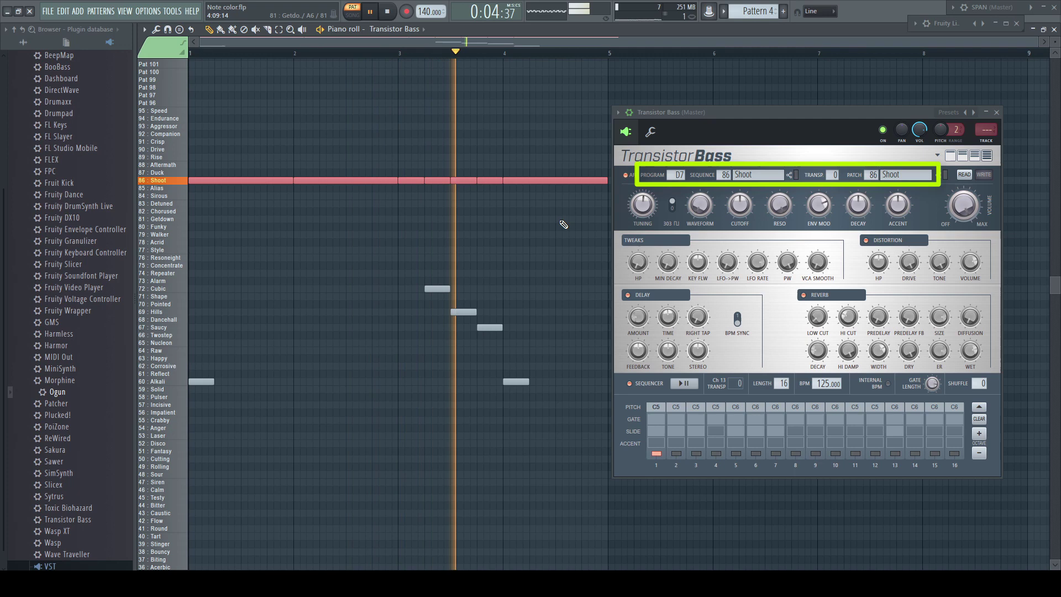
key("shift+Up")
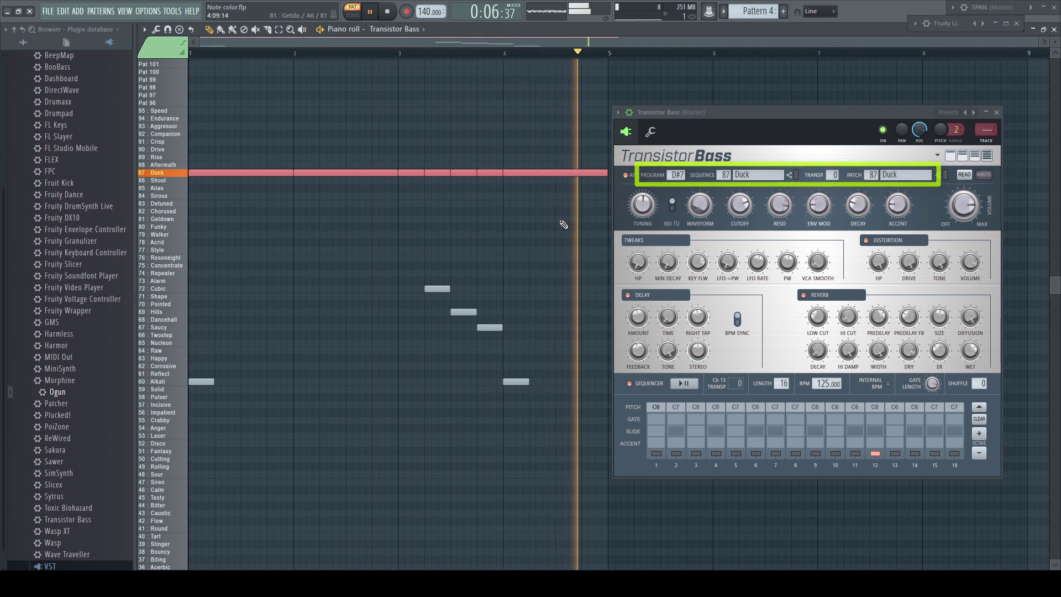
key("space")
key("shift+Down")
key("shift+Down")
key("shift+Down")
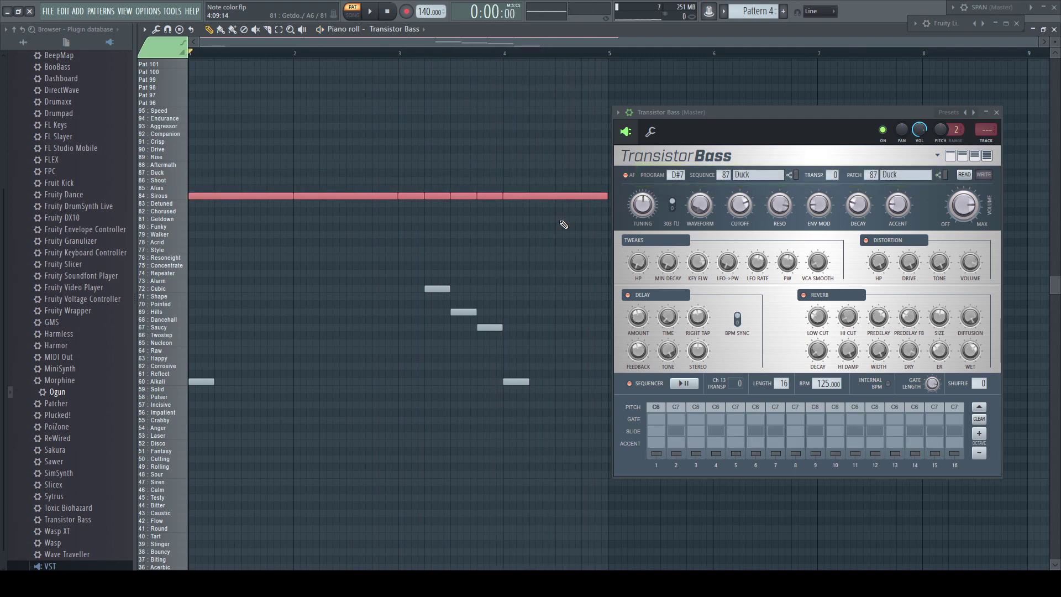
- Put the five short lower notes in colour group 13 (Transpose sequences) and play to hear the transposed patterns
left_click(563, 224)
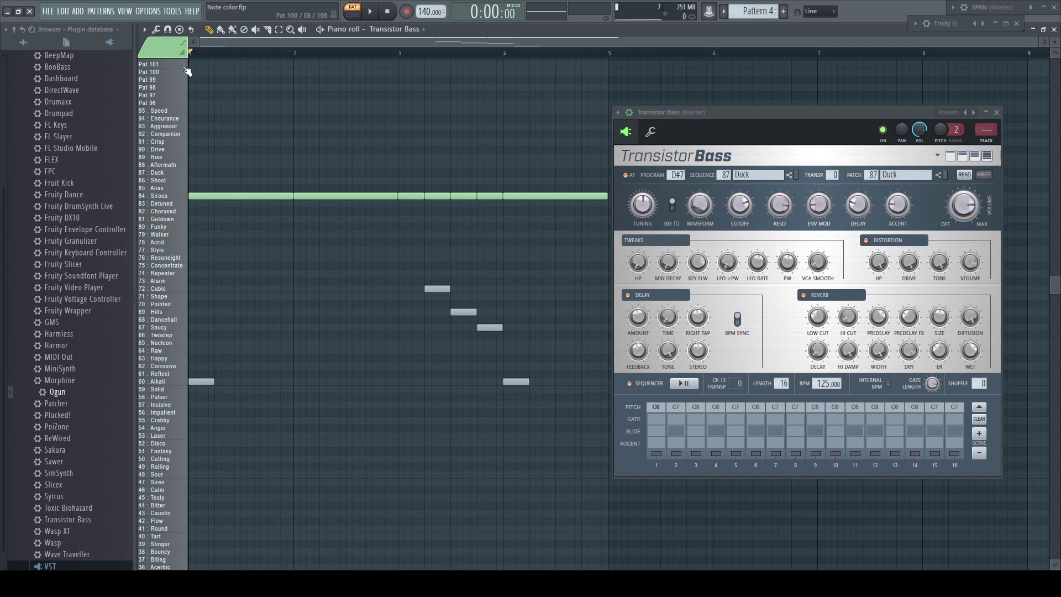
left_click(169, 50)
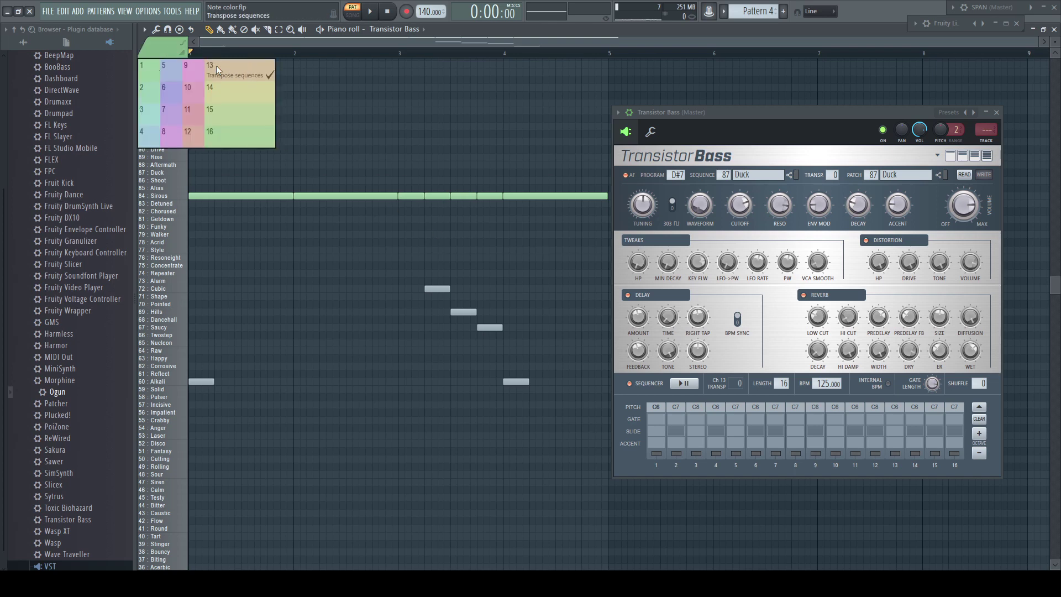
left_click(248, 68)
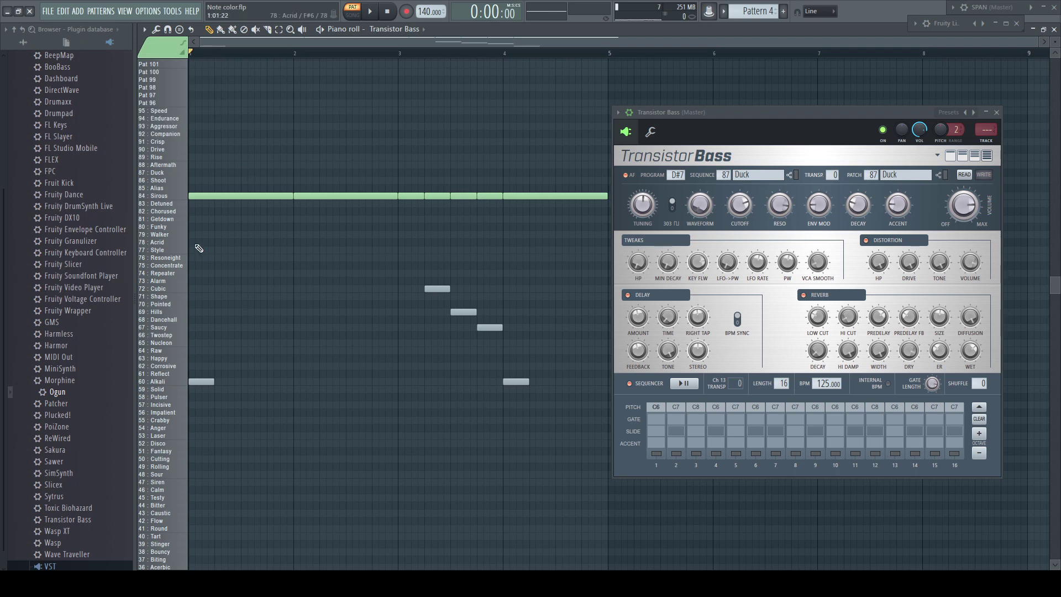
left_click_drag(194, 239, 554, 436)
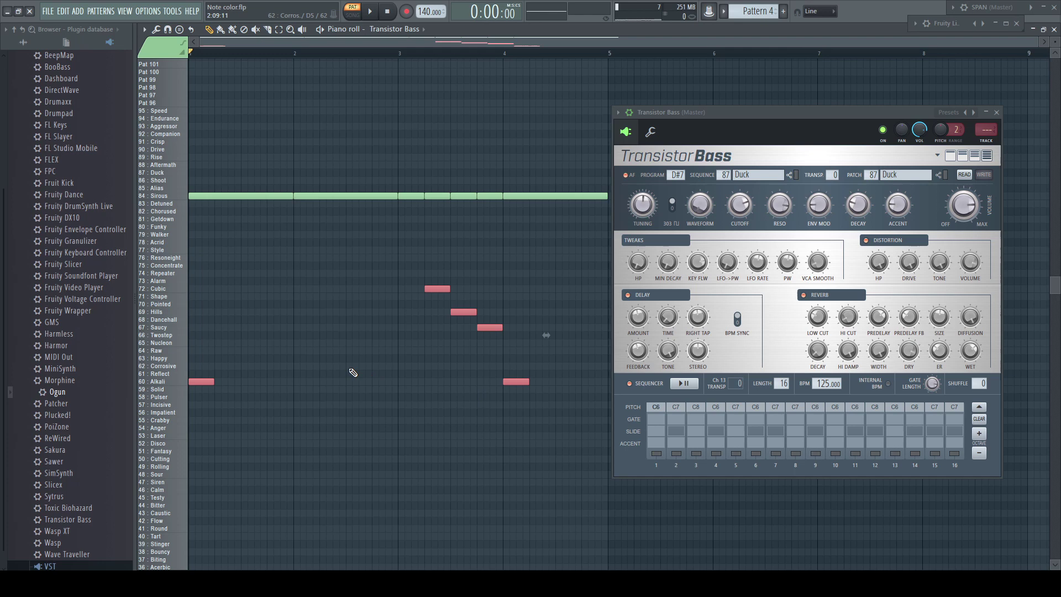
left_click(237, 382)
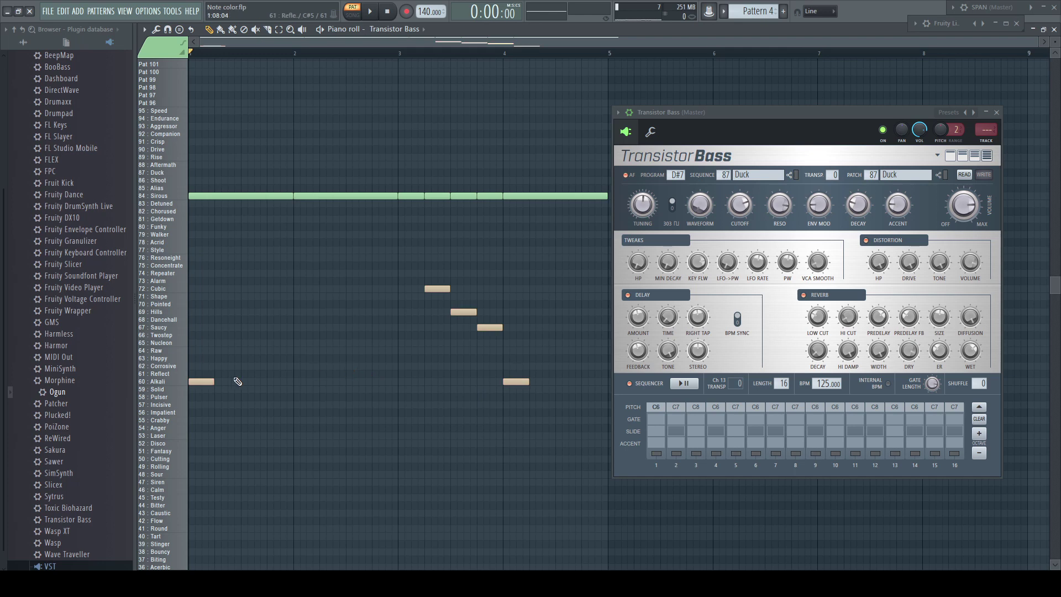
left_click(162, 49)
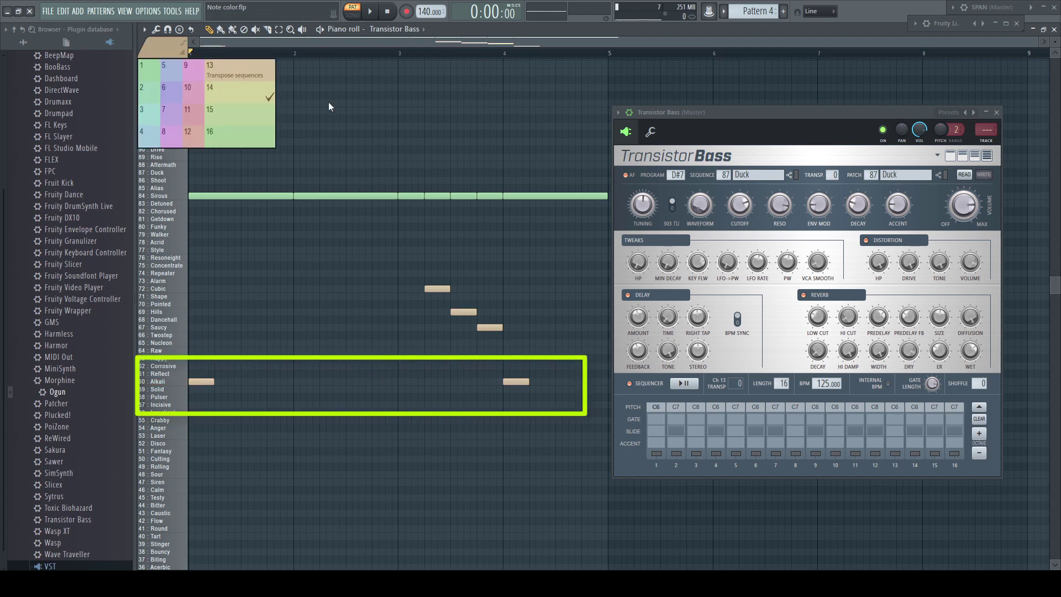
left_click(359, 196)
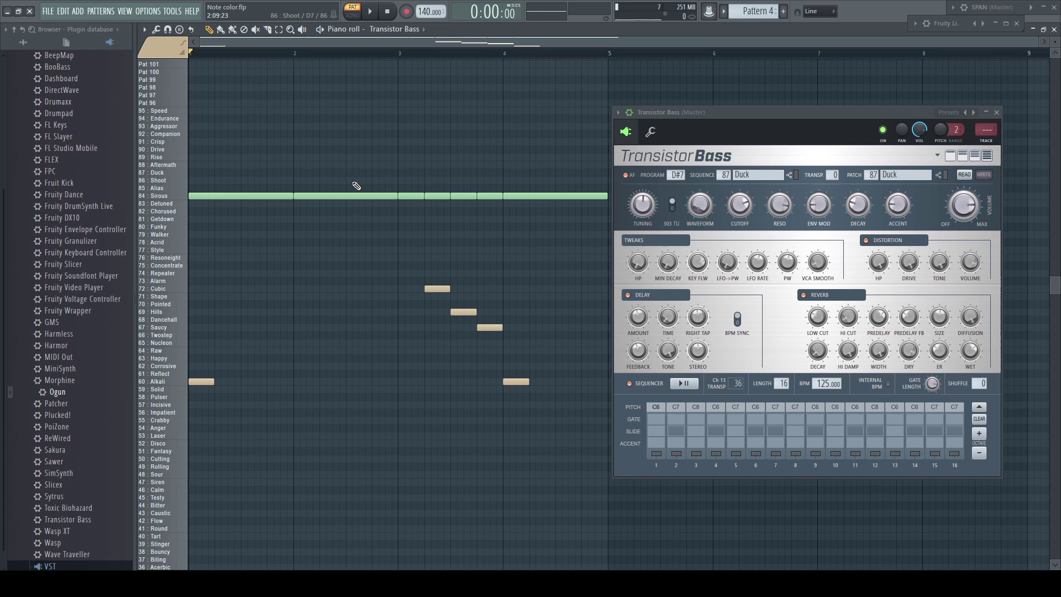
key("space")
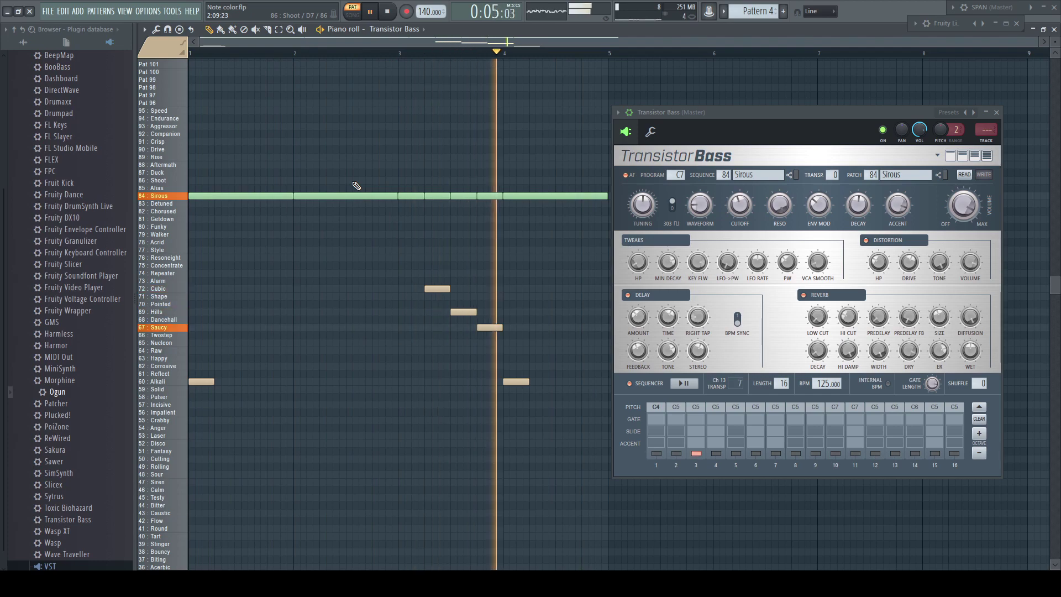
key("space")
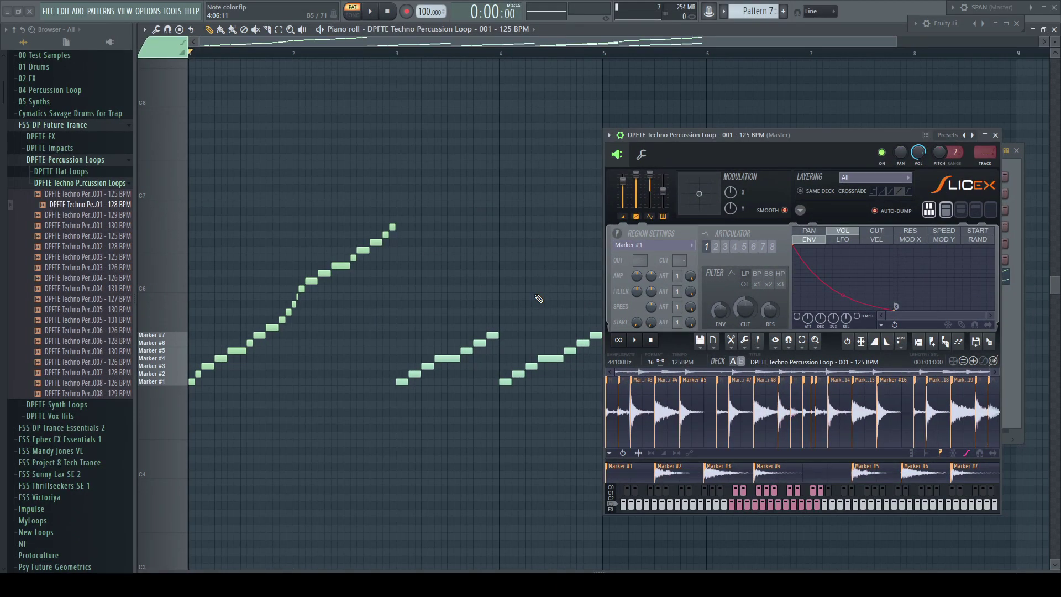
- Toggle Slicex between decks A and B, then choose the Deck A note colour group
left_click(740, 364)
left_click(737, 364)
left_click(740, 364)
left_click(734, 362)
left_click(170, 49)
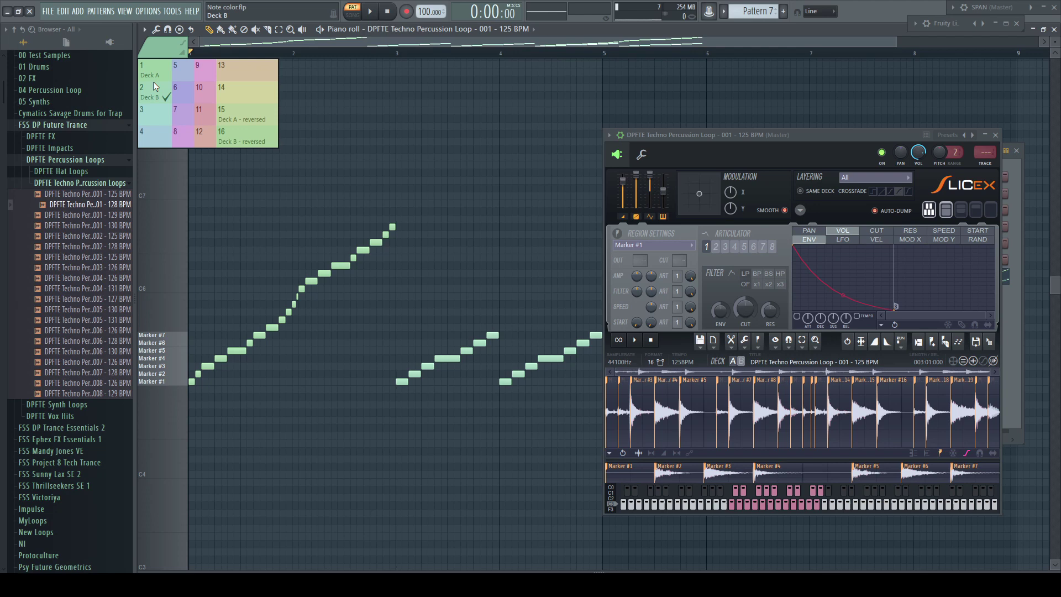
left_click(155, 70)
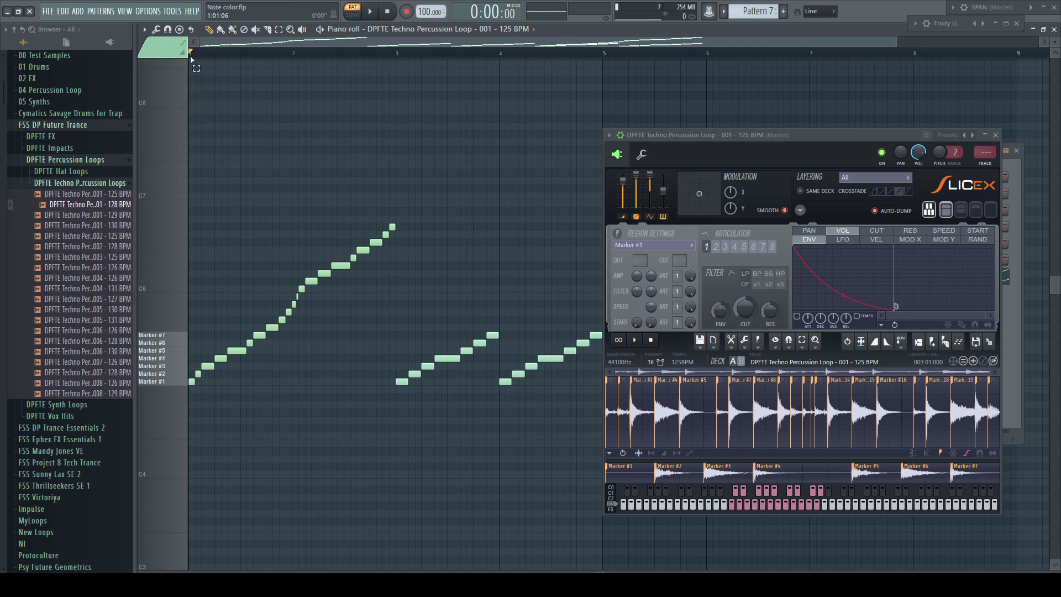
- Play bars 1–3 on deck A, then bars 3–5 on deck B
left_click_drag(193, 54, 396, 53)
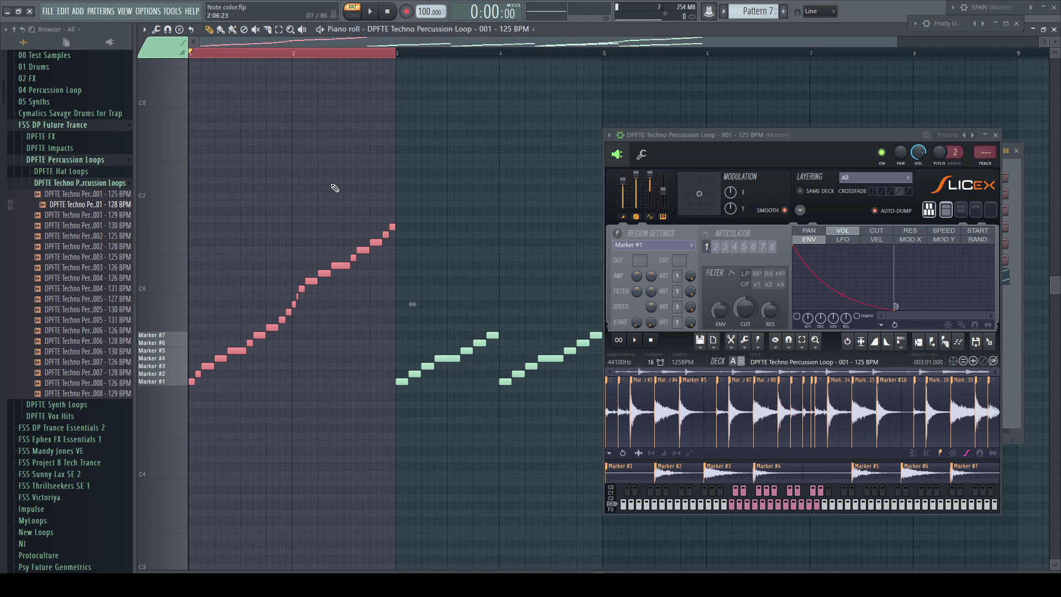
key("space")
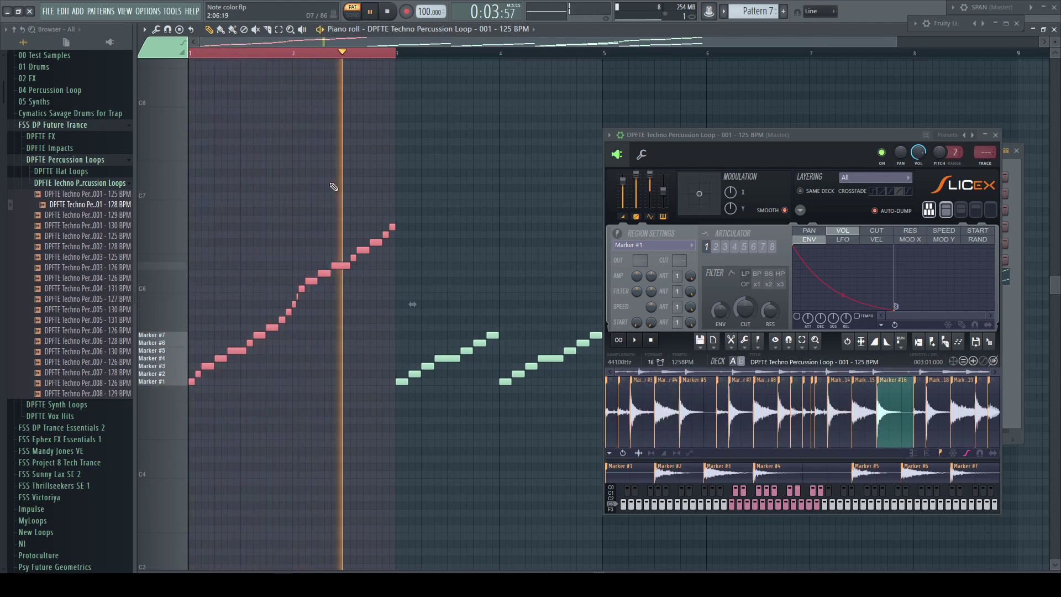
key("space")
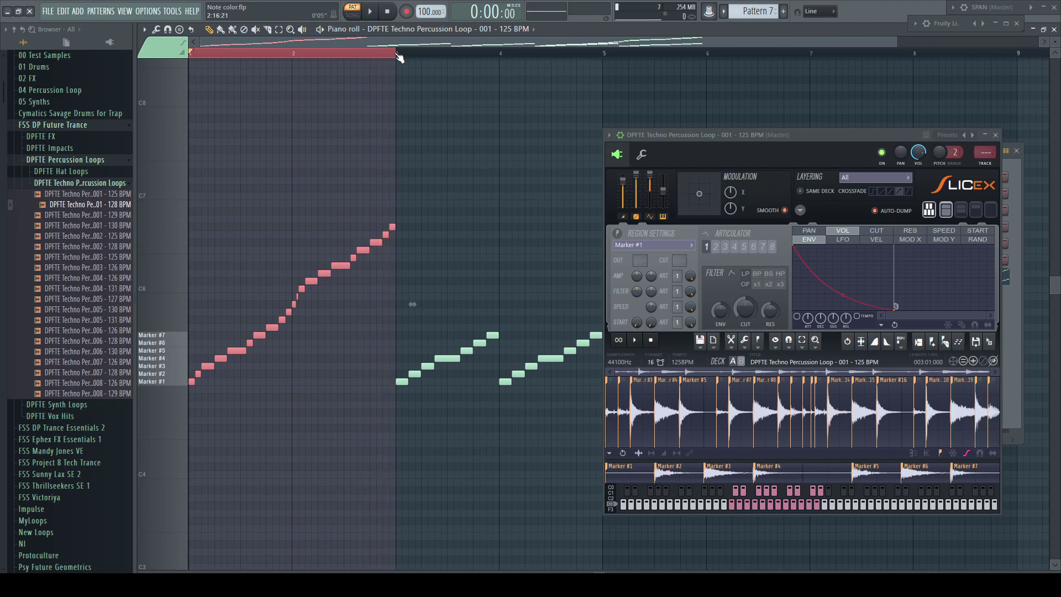
left_click_drag(397, 54, 602, 54)
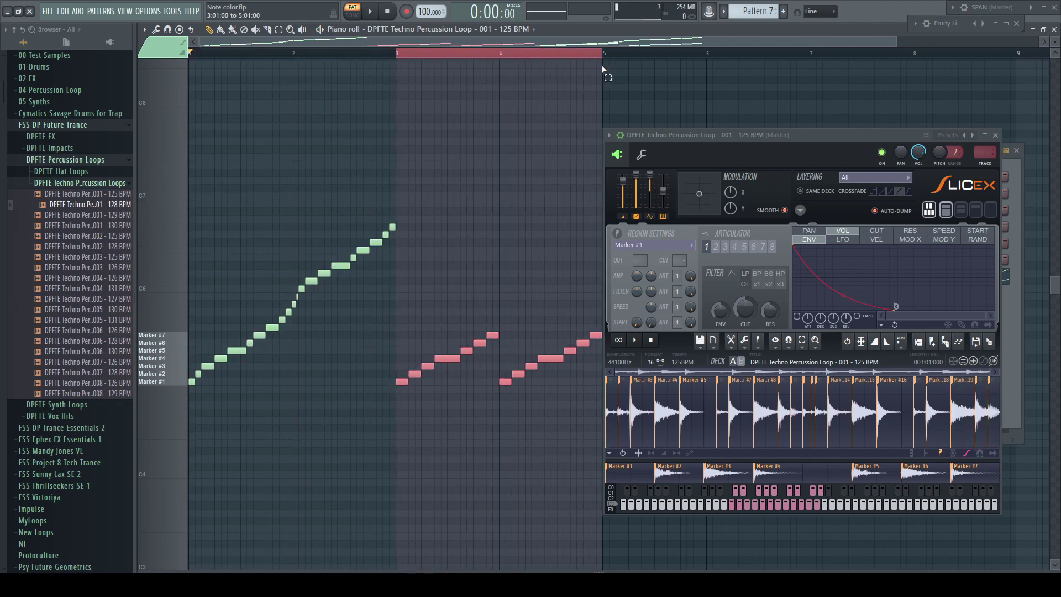
left_click(741, 361)
key("space")
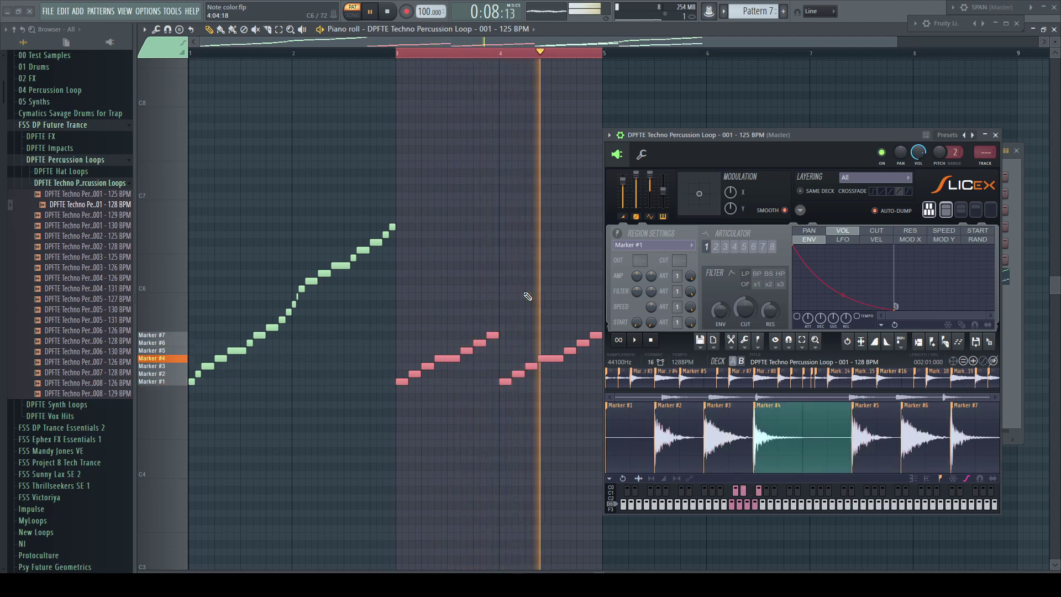
key("space")
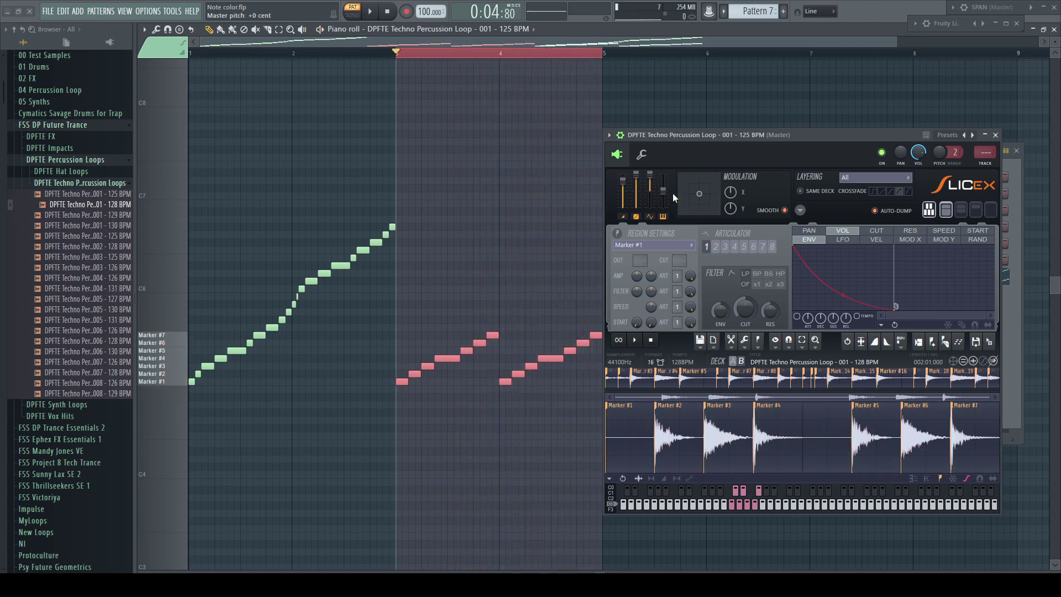
- Select and play the bars 5–7 section of the Slicex loop
left_click_drag(561, 42, 786, 46)
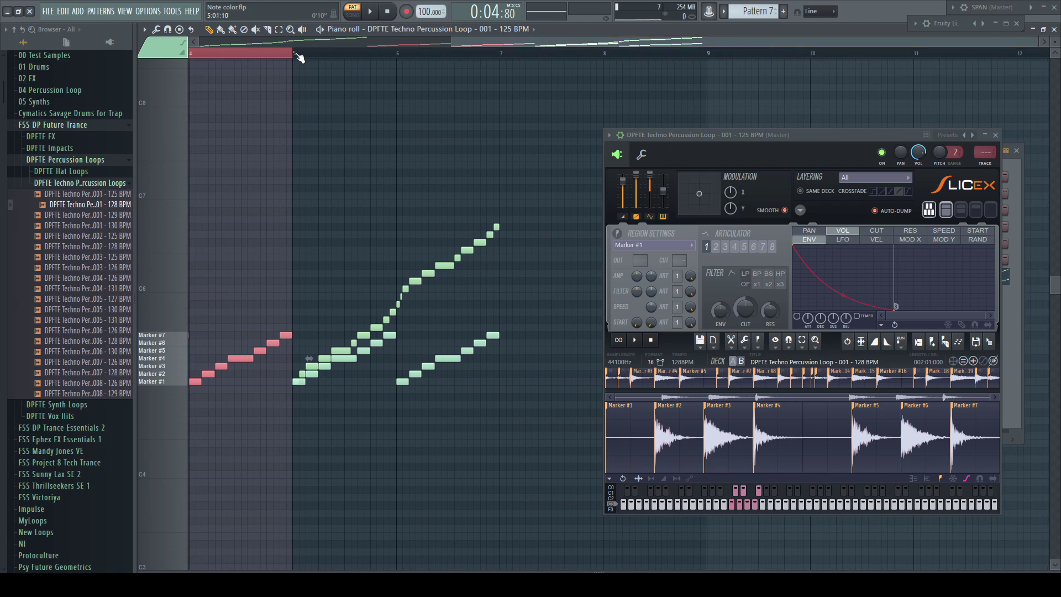
left_click_drag(298, 55, 494, 84)
key("space")
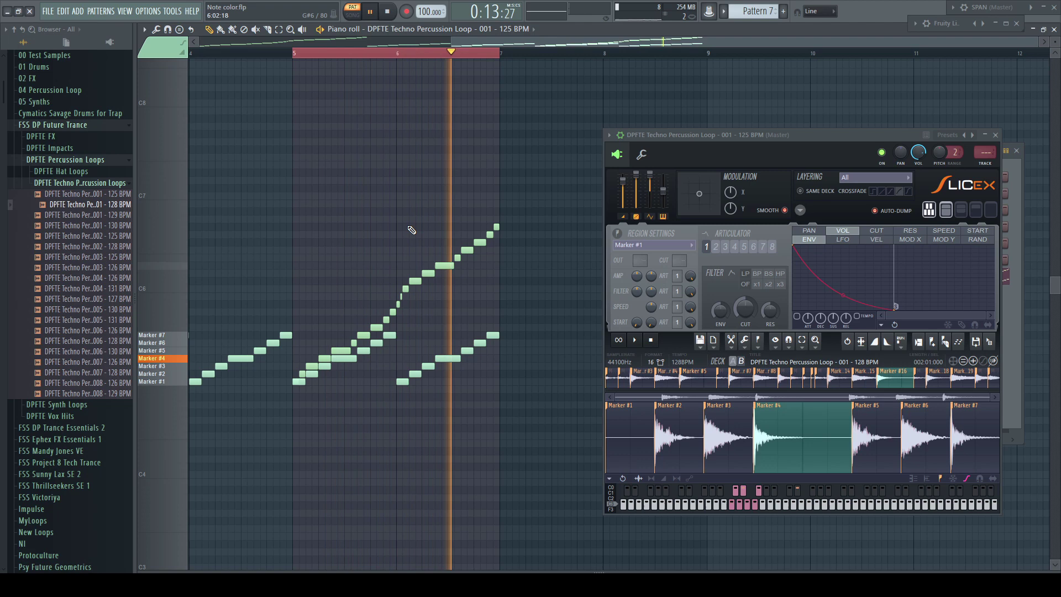
key("space")
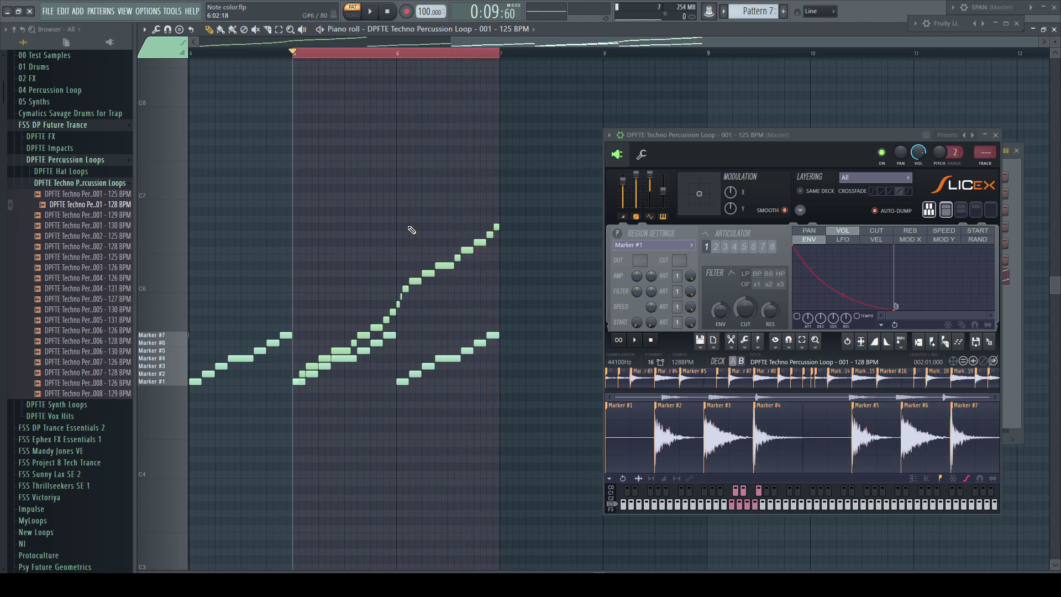
- Colour the Marker #3 note Deck B - reversed and another slice note Deck A - reversed
left_click(325, 366)
left_click(161, 48)
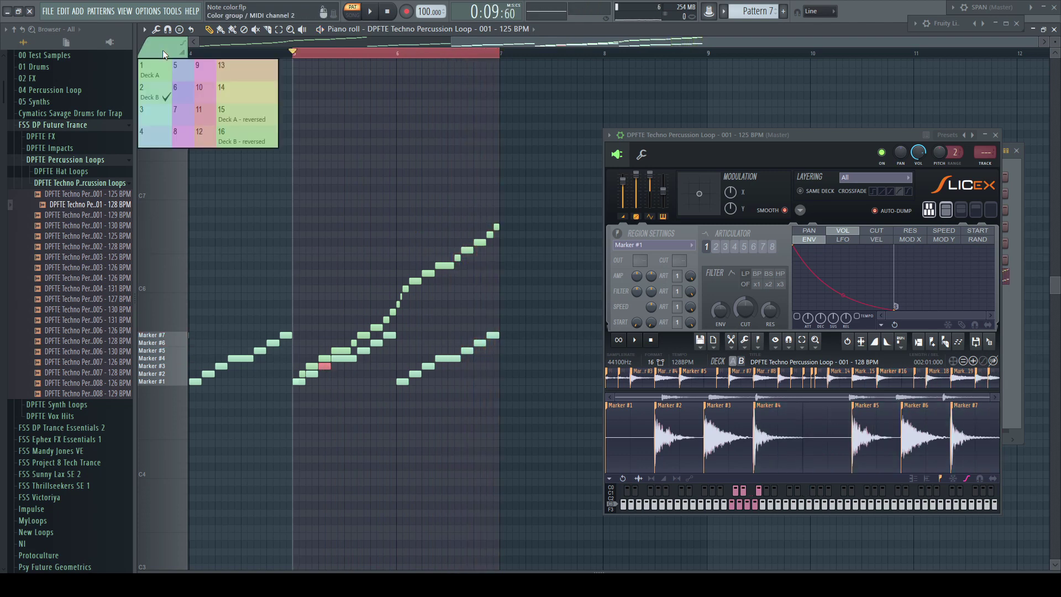
left_click(232, 140)
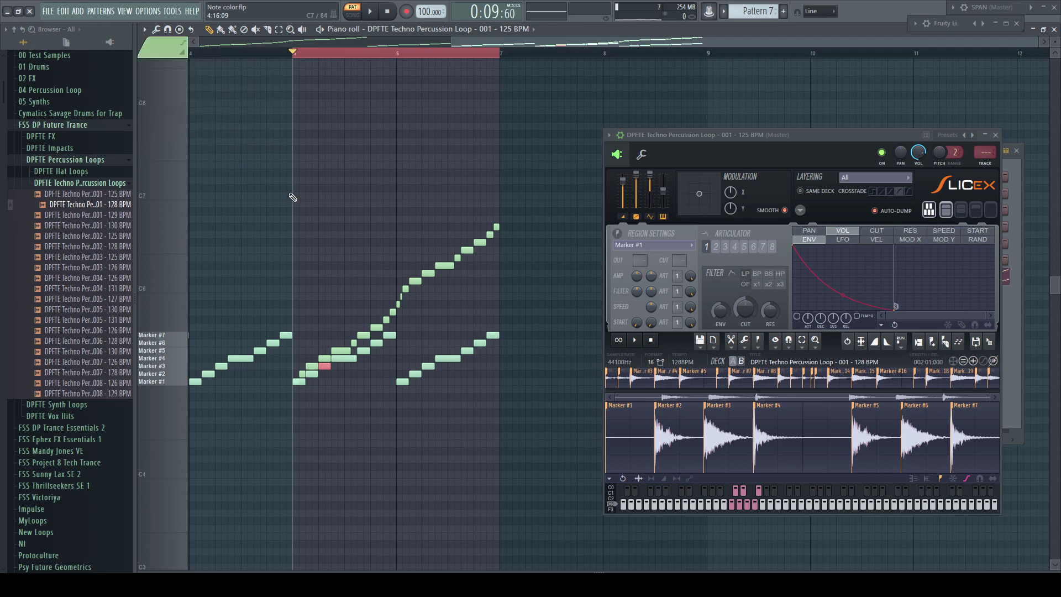
left_click(377, 326)
left_click(161, 47)
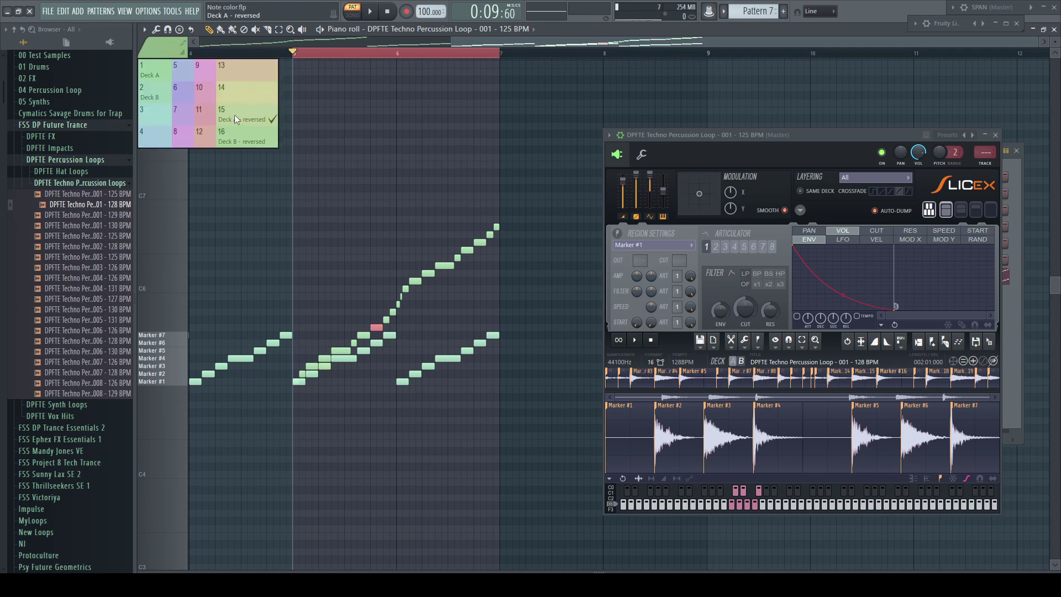
left_click(236, 120)
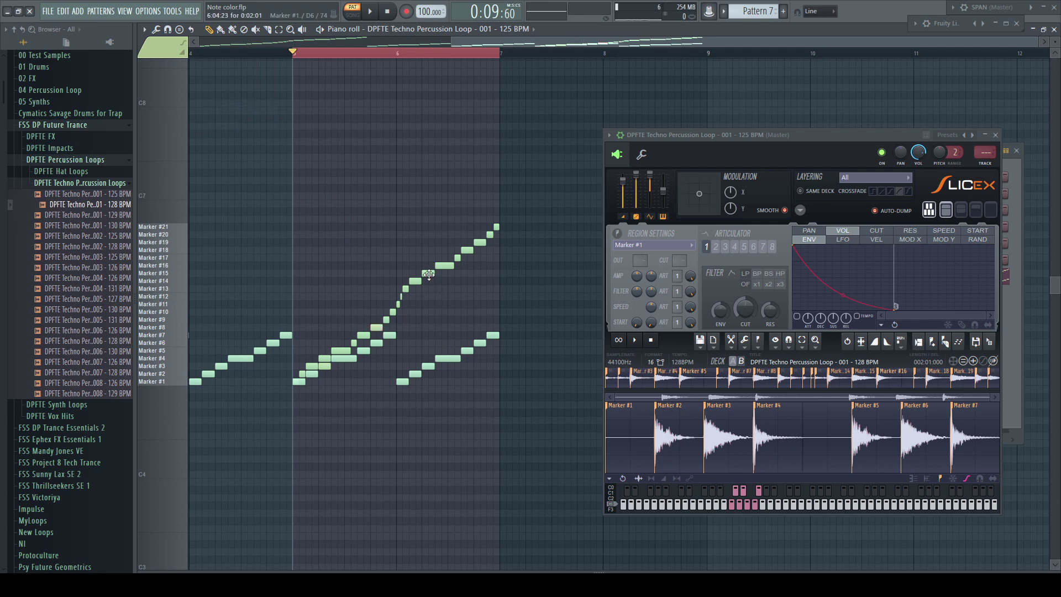
- Set the Marker #15 note to colour 15 and recolour Marker #6 in Note properties, then audition the loop
double_click(429, 273)
left_click(594, 276)
left_click(684, 343)
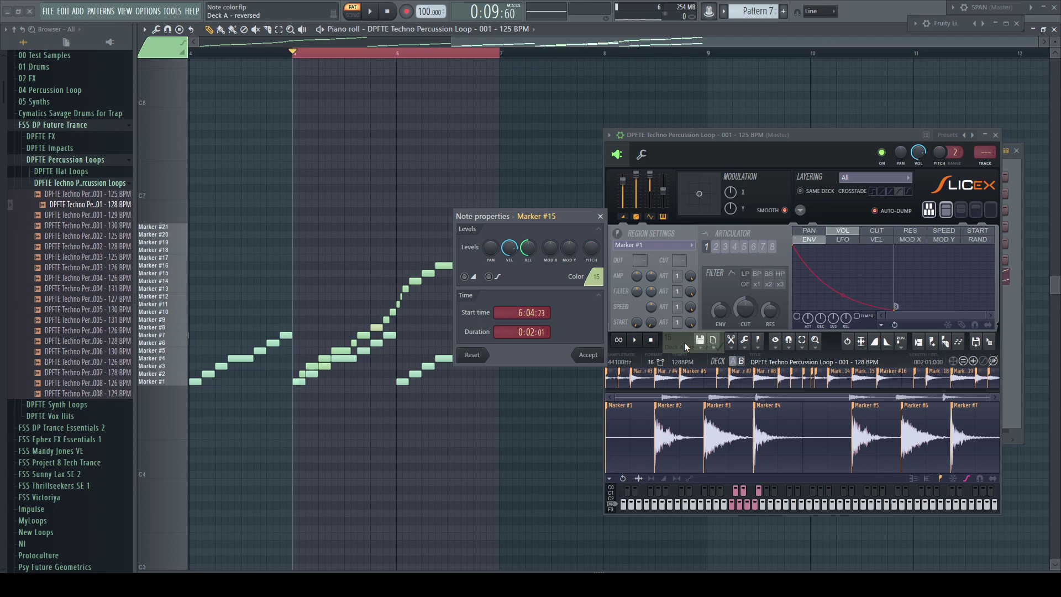
left_click(595, 356)
double_click(480, 343)
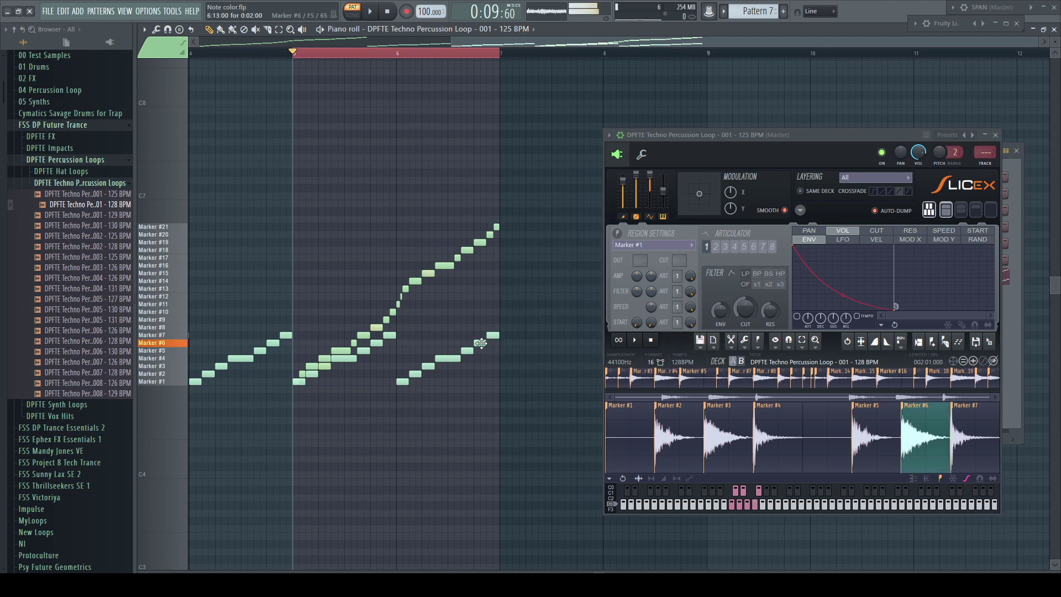
left_click(594, 276)
left_click(673, 366)
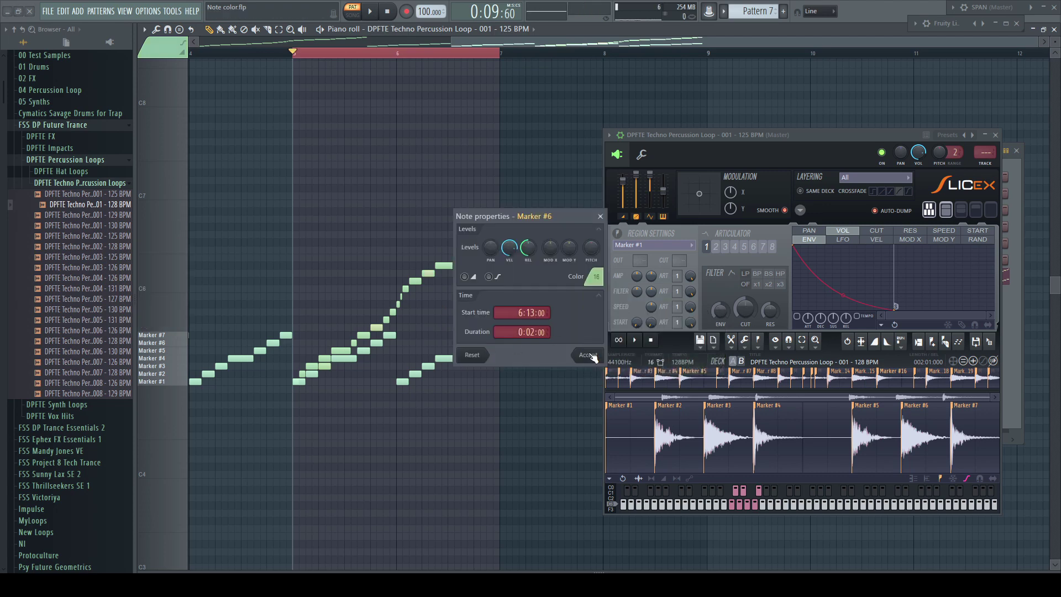
left_click(588, 355)
key("space")
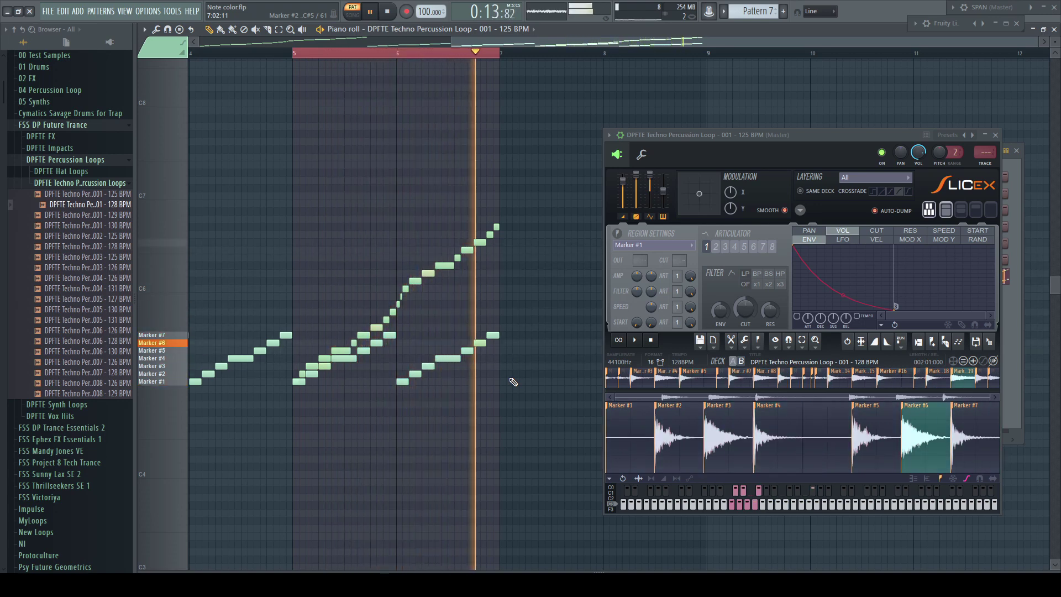
key("space")
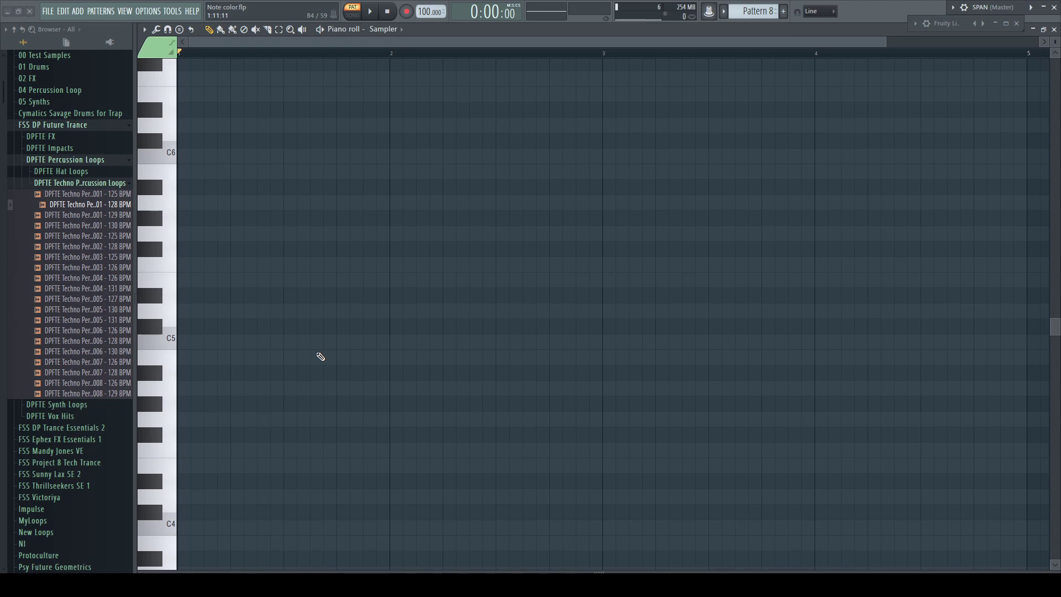
- Place four C5 notes coloured green, blue, pink and tan (colour 13) at 1:01, 1:05, 1:09, 1:13
left_click(187, 343)
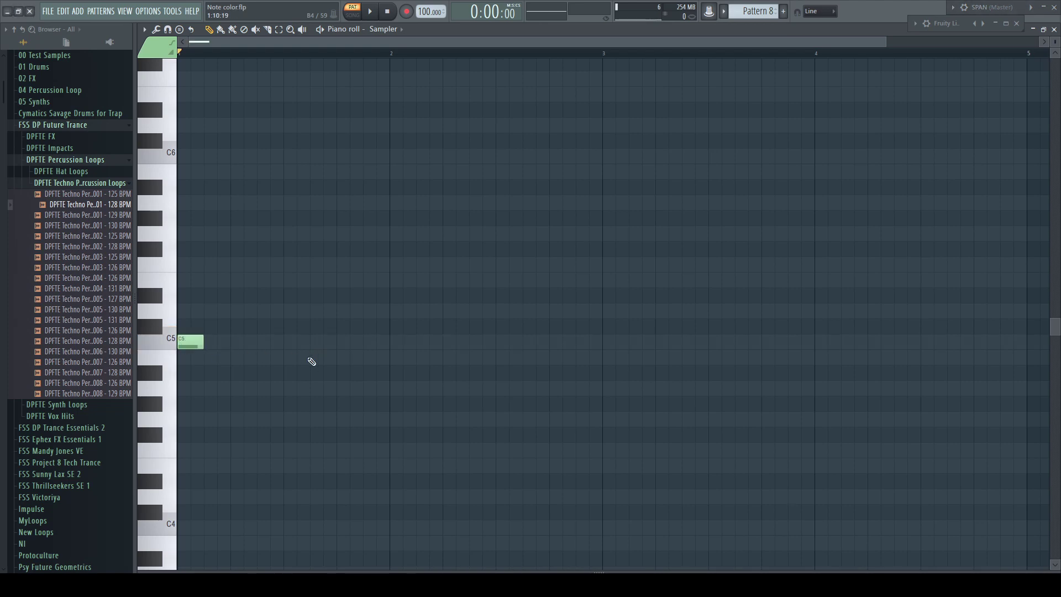
left_click(171, 50)
left_click(177, 69)
left_click(232, 342)
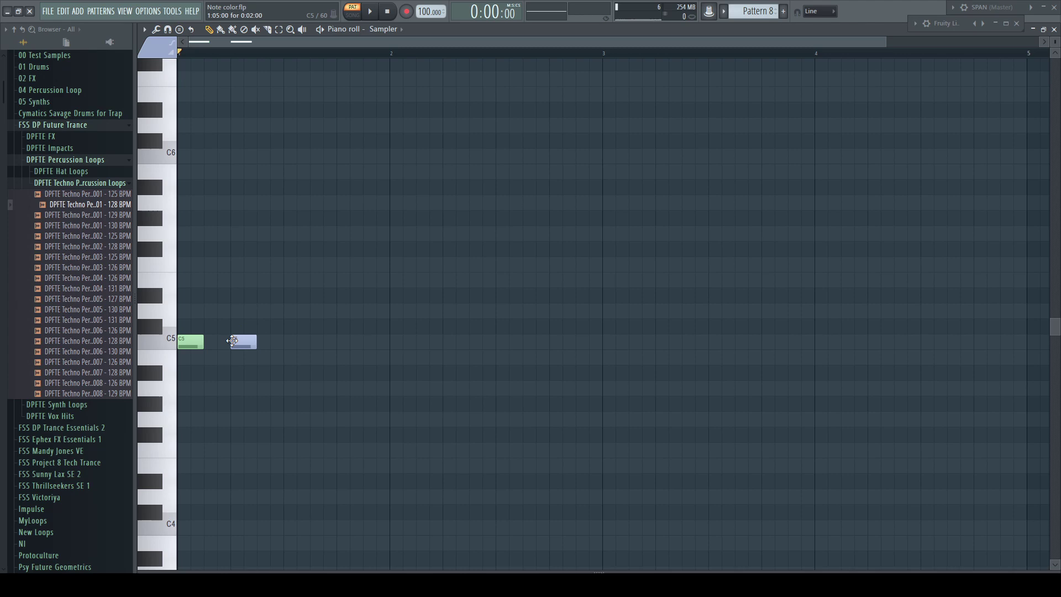
left_click(171, 51)
left_click(169, 54)
left_click(285, 346)
left_click(171, 50)
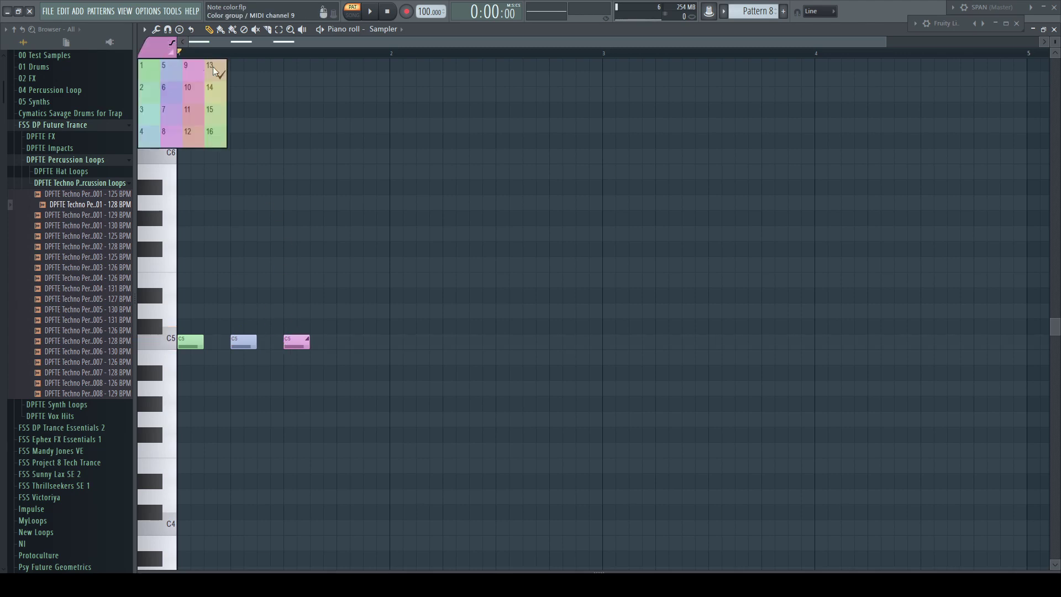
left_click(214, 69)
left_click(349, 342)
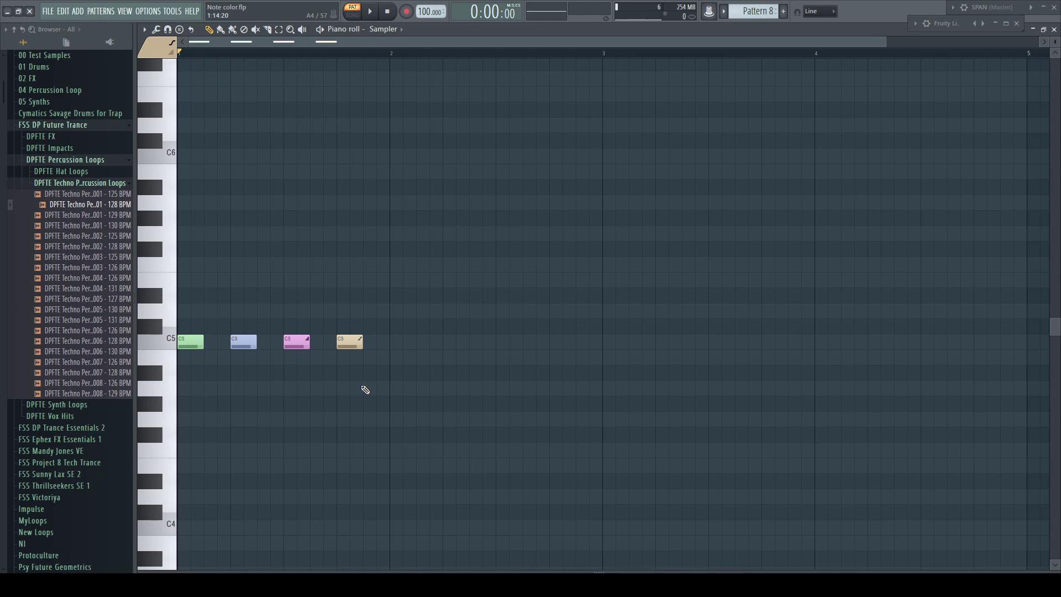
- Change the blue note to green colour 1 in its Note properties
double_click(246, 342)
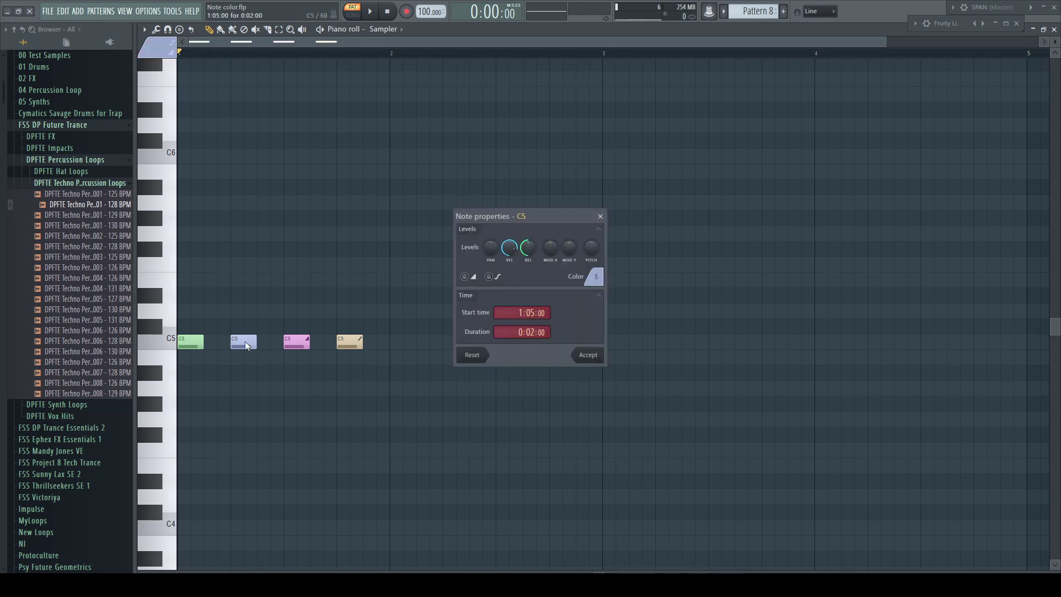
left_click(600, 279)
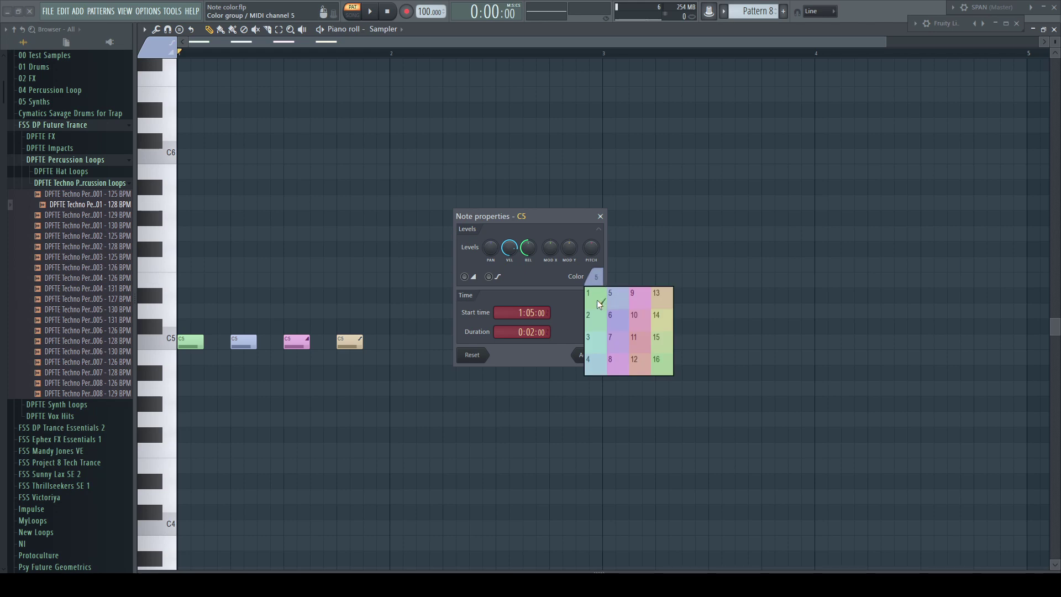
left_click(600, 304)
left_click(588, 357)
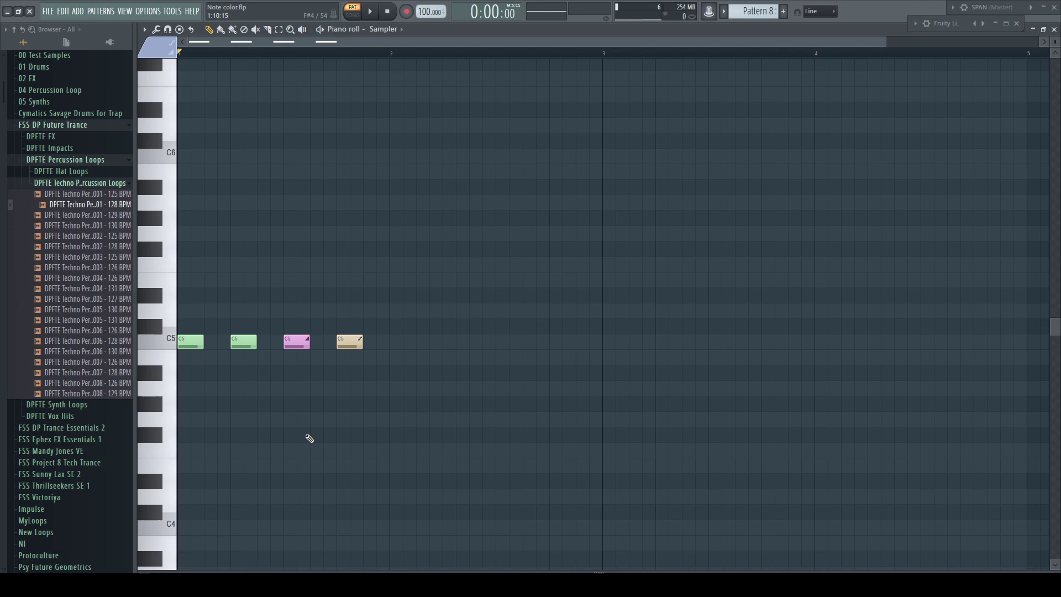
- Recolour all four C5 notes to green colour group 2 with Edit > Change color
left_click_drag(193, 305, 365, 370)
double_click(195, 343)
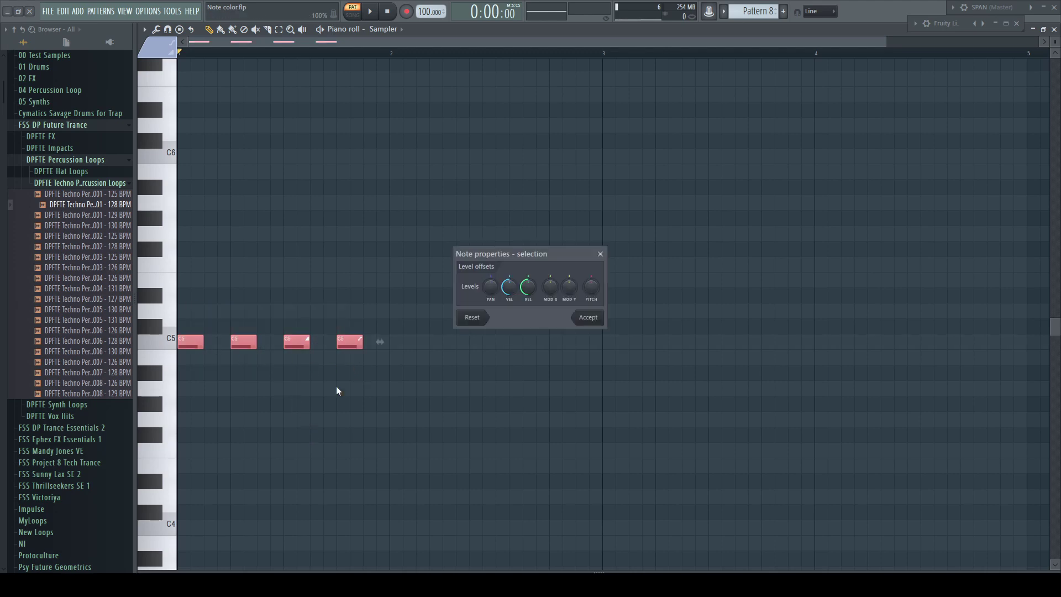
left_click(600, 253)
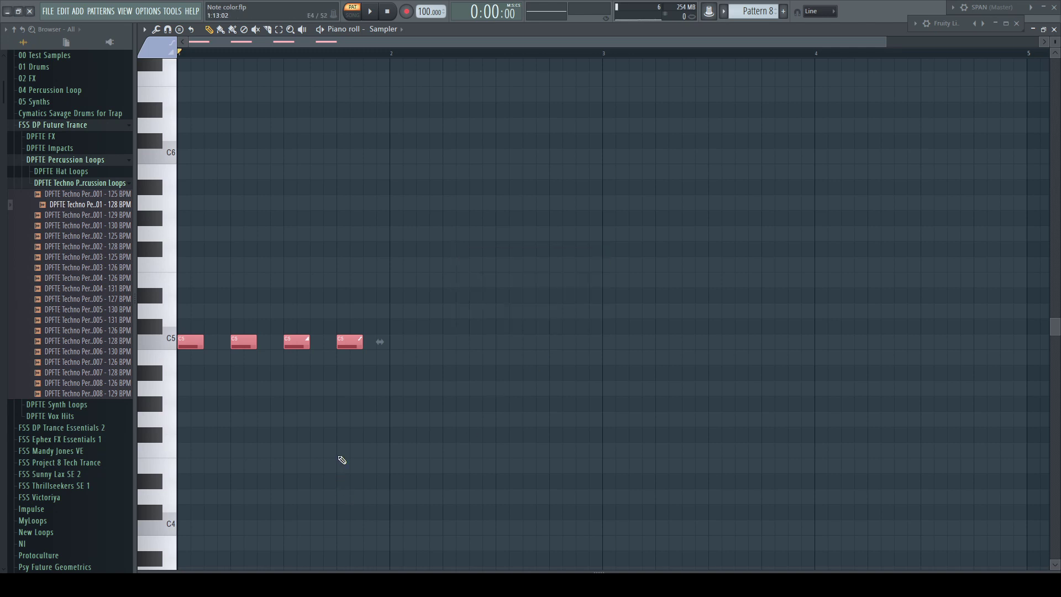
left_click(312, 388)
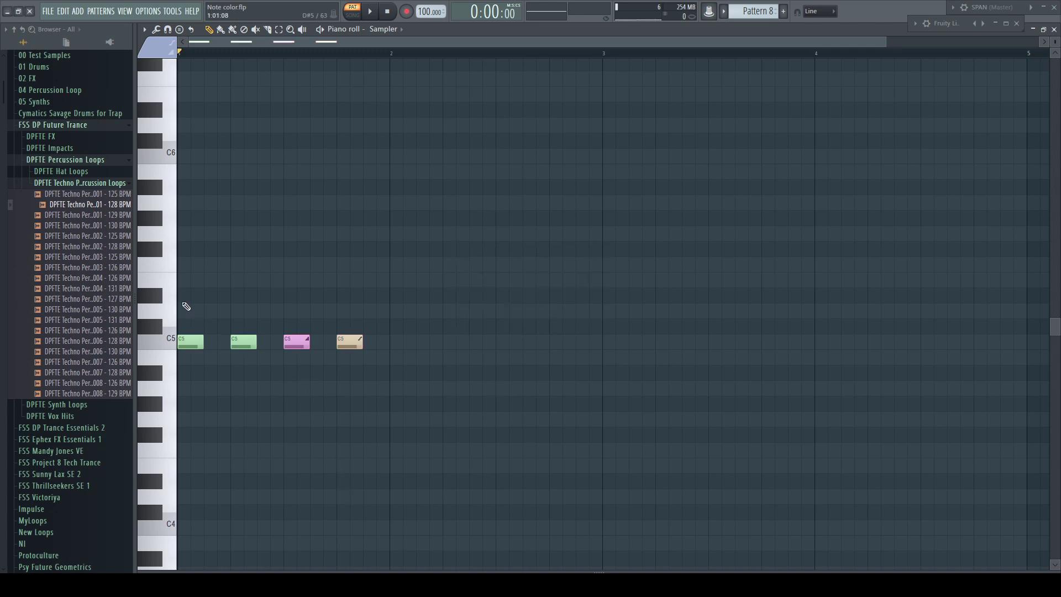
left_click_drag(184, 305, 358, 394)
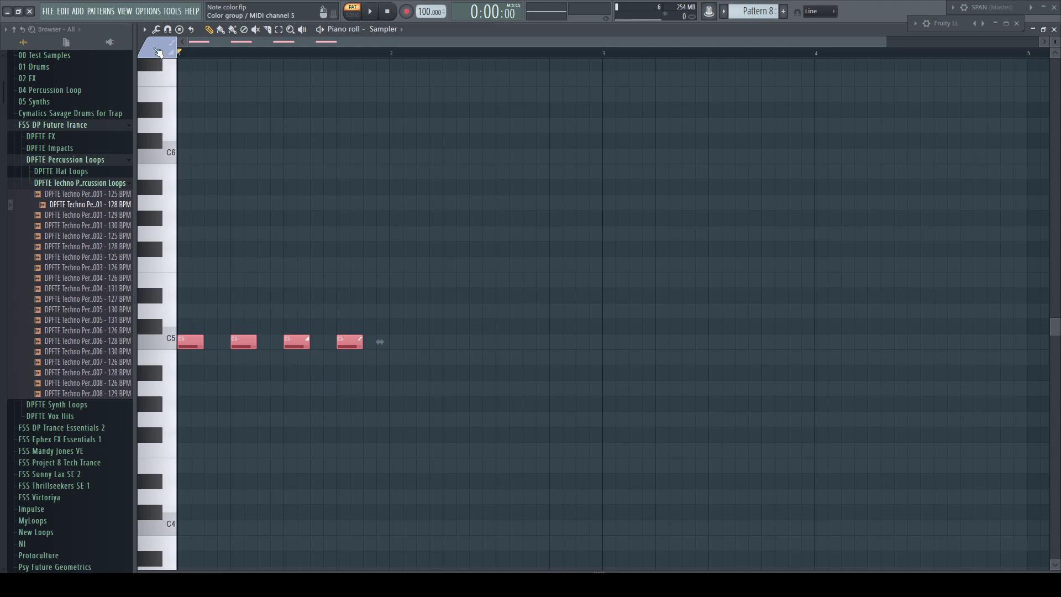
left_click(160, 52)
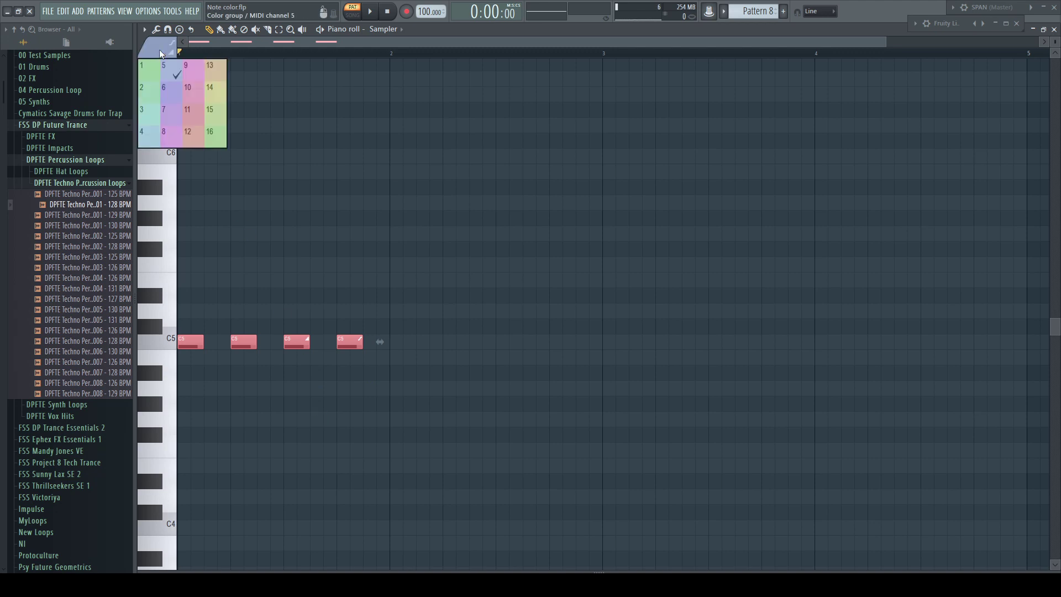
left_click(144, 91)
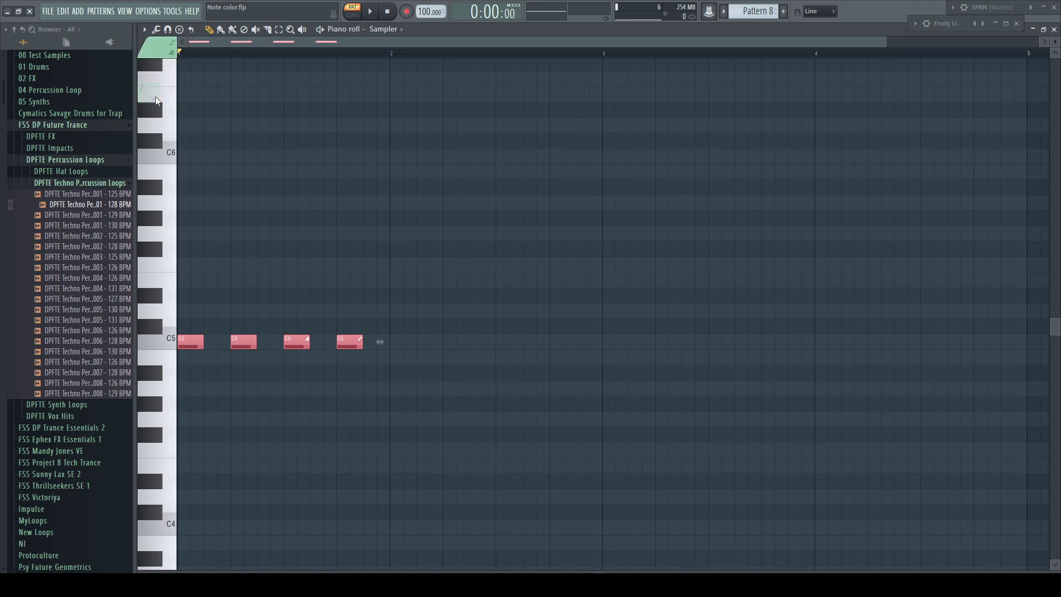
left_click(144, 29)
mouse_move(166, 54)
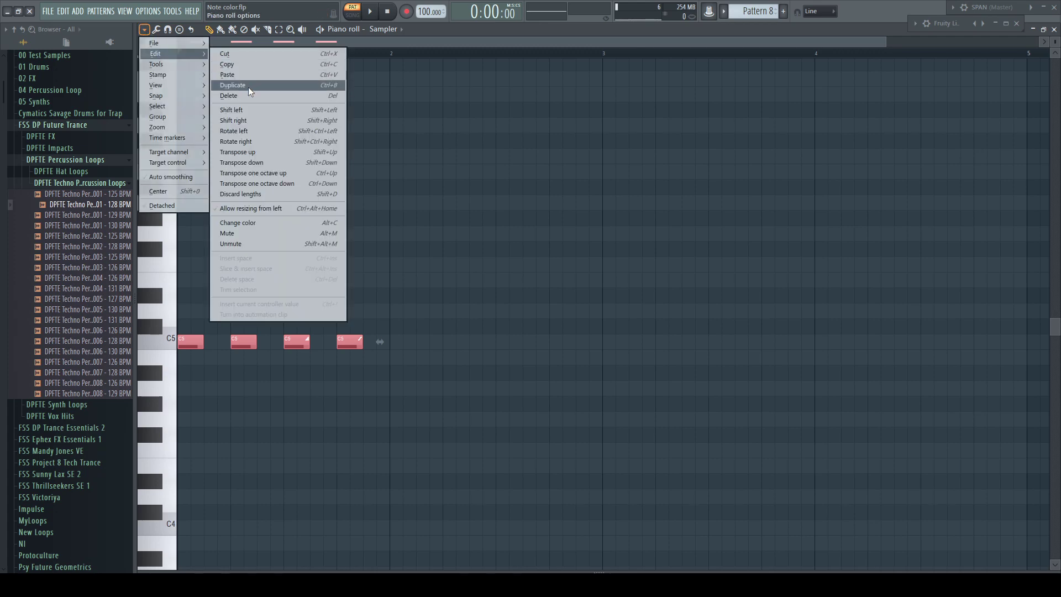
left_click(245, 226)
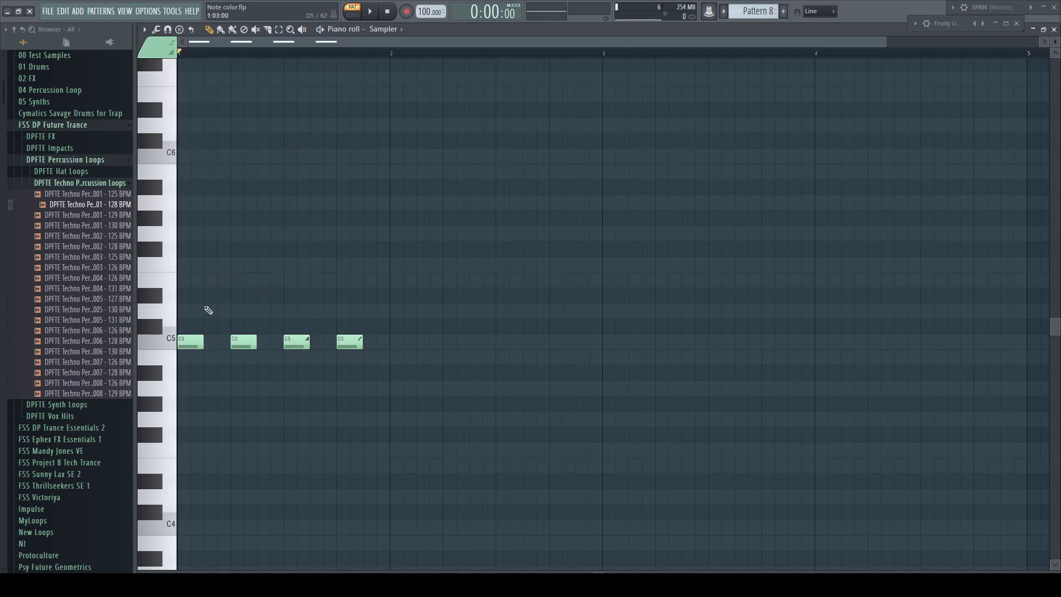
- Reselect the four C5 notes and switch them to pink
left_click_drag(191, 305, 321, 379)
left_click(157, 46)
left_click(157, 52)
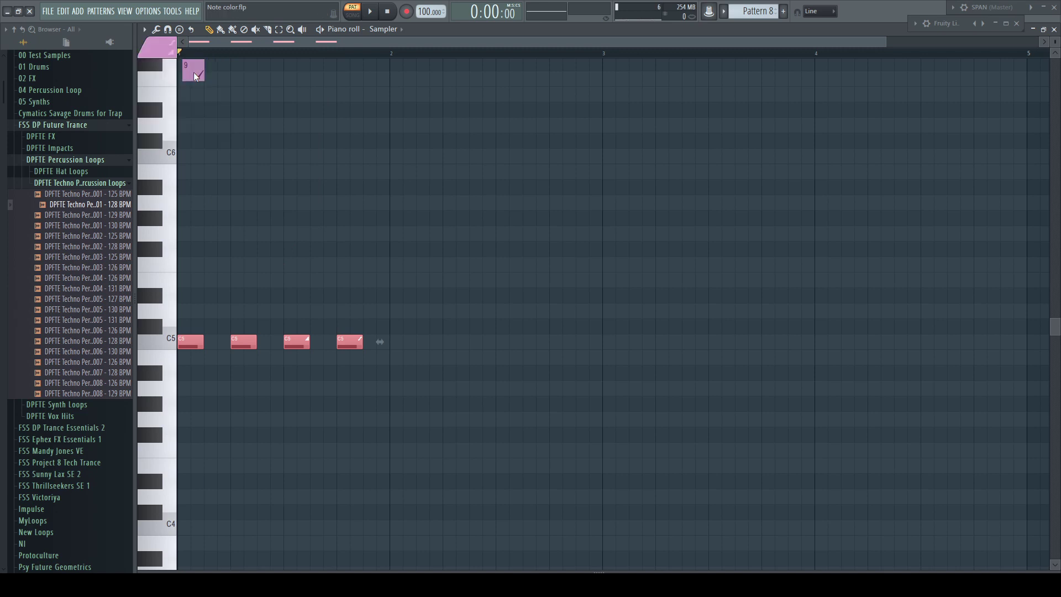
key("ctrl+d")
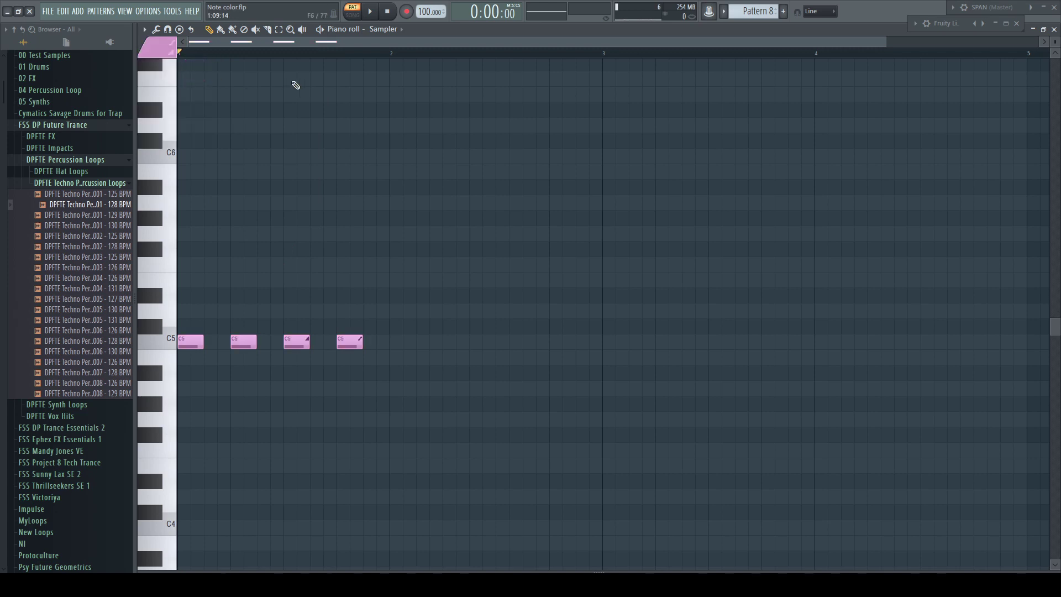